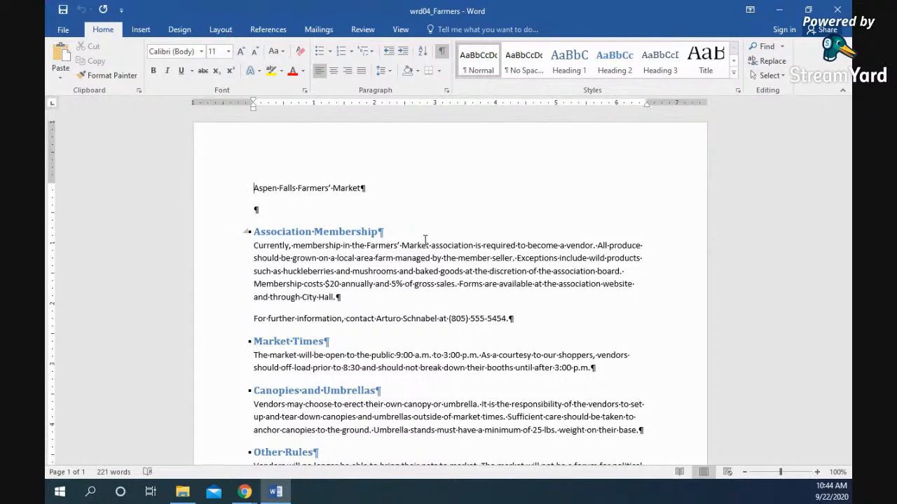
- Switch the wrd04_Farmers document to One Page view so the full page fits the window
click(400, 29)
click(342, 45)
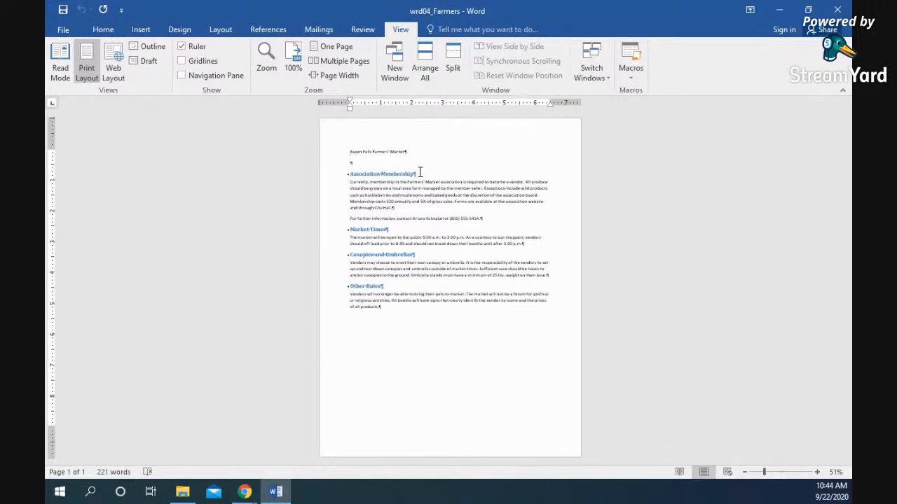
- Select the Association Membership and Market Times headings
drag(420, 173, 352, 176)
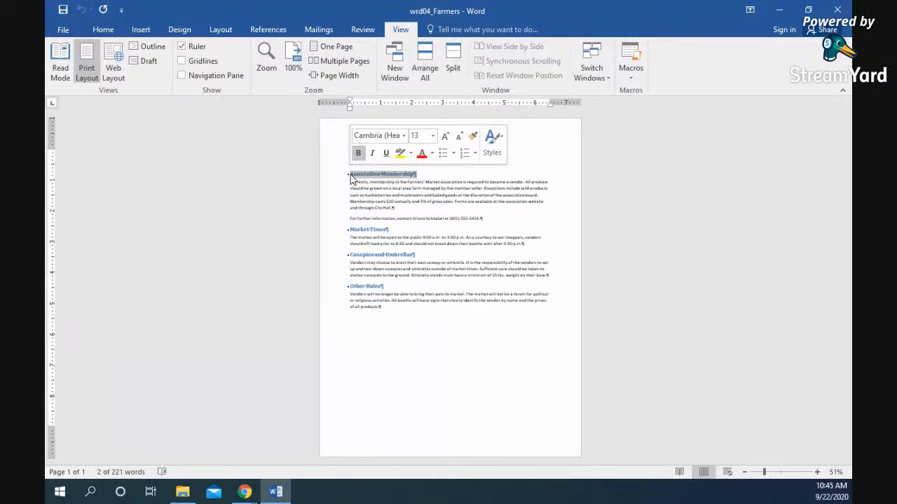
click(388, 175)
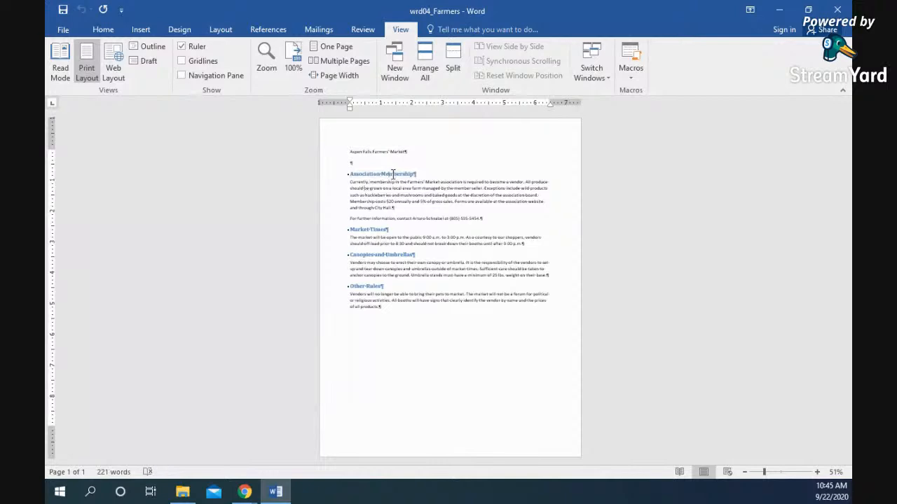
triple_click(396, 175)
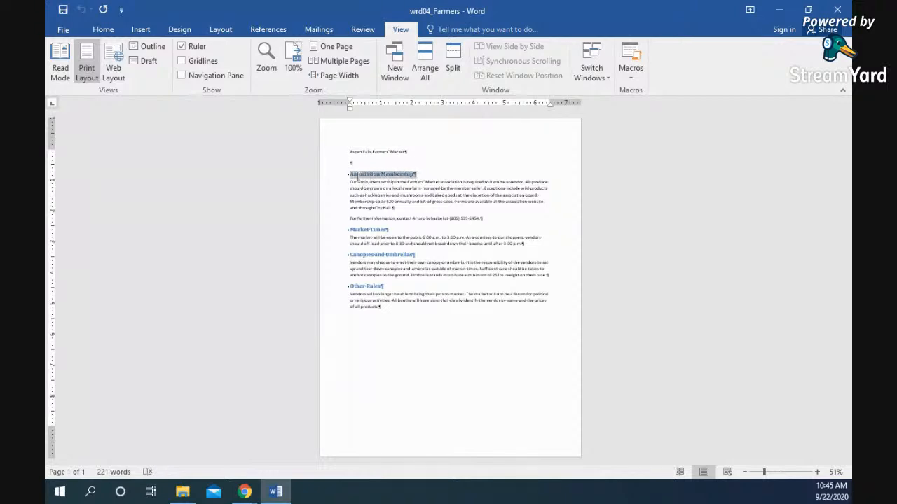
triple_click(391, 229)
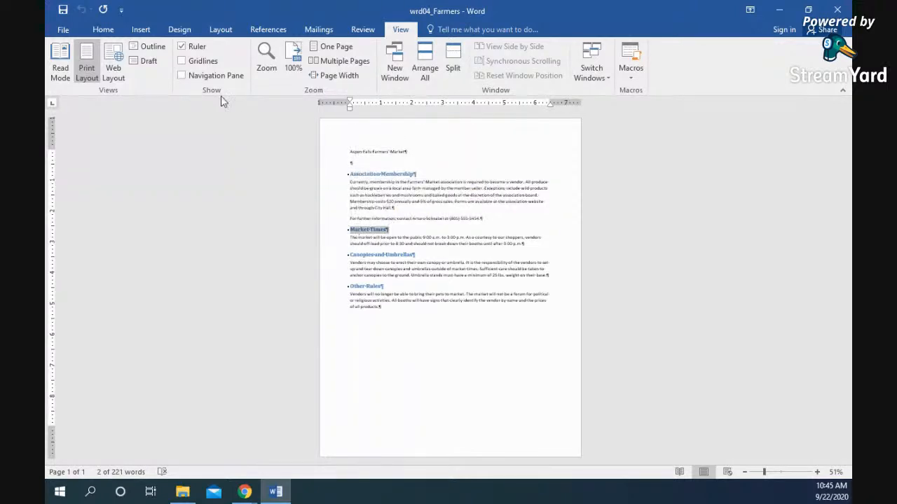
- Browse the full Styles gallery without changes, then place the cursor at the document end
click(104, 32)
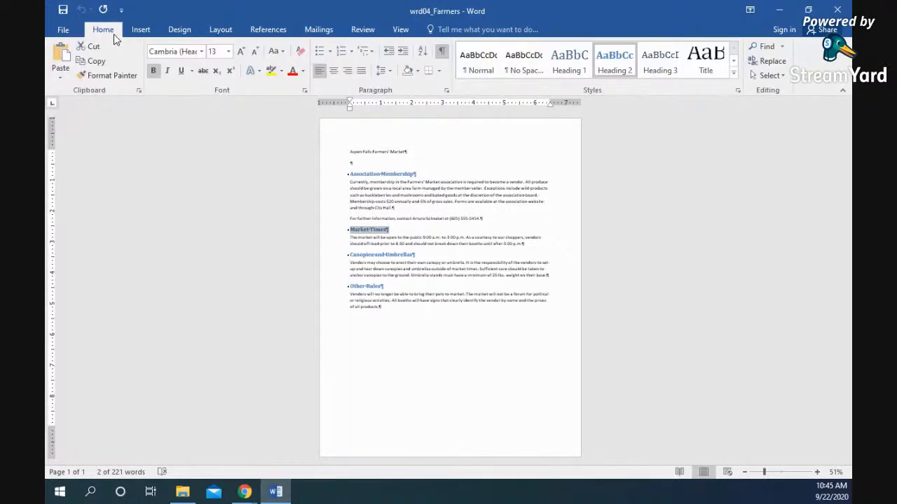
click(734, 73)
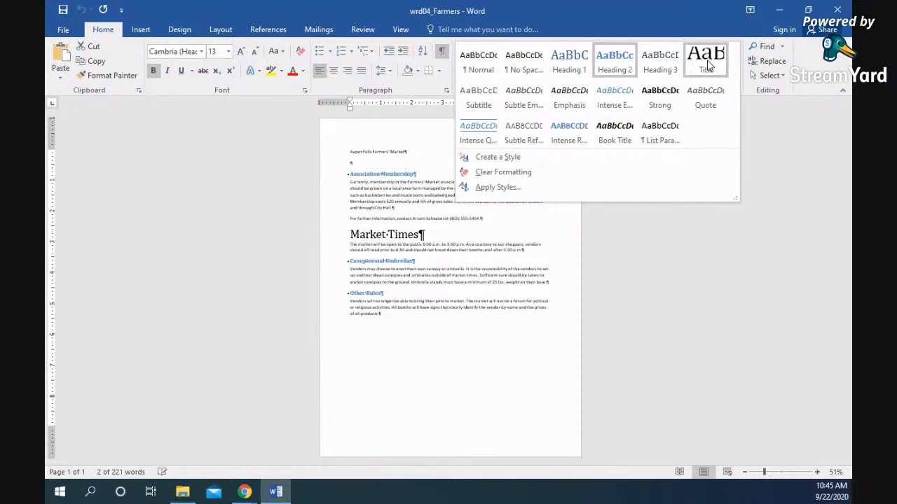
click(393, 340)
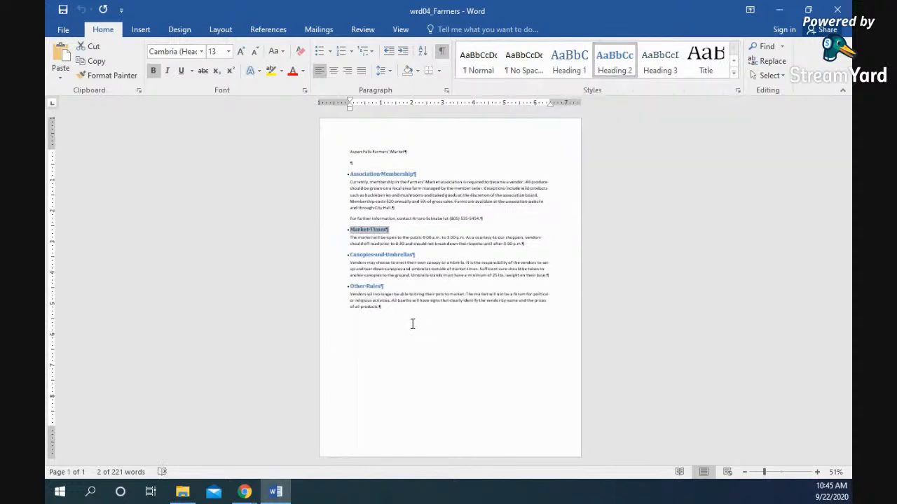
click(401, 314)
- Add a 'Charity Campaigns' line at the document end and style it Heading 1
key(Return)
key(Return)
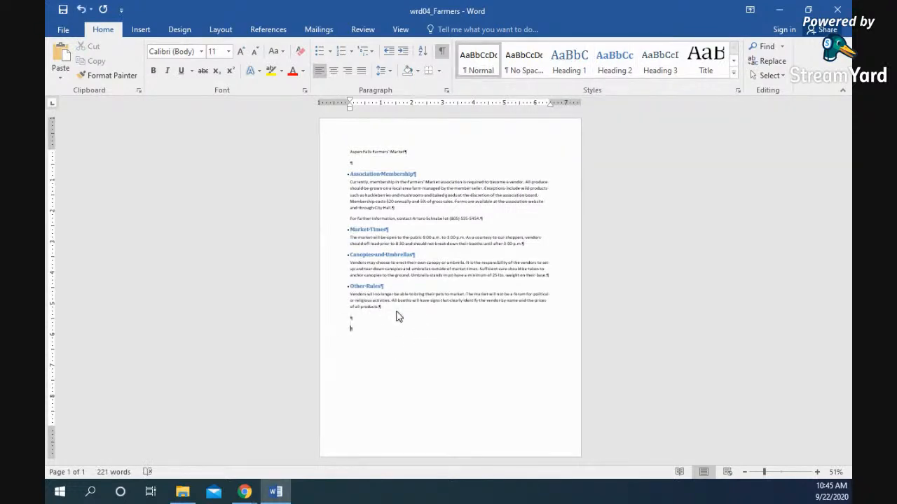
text(Charity Campaigns)
drag(389, 329, 347, 332)
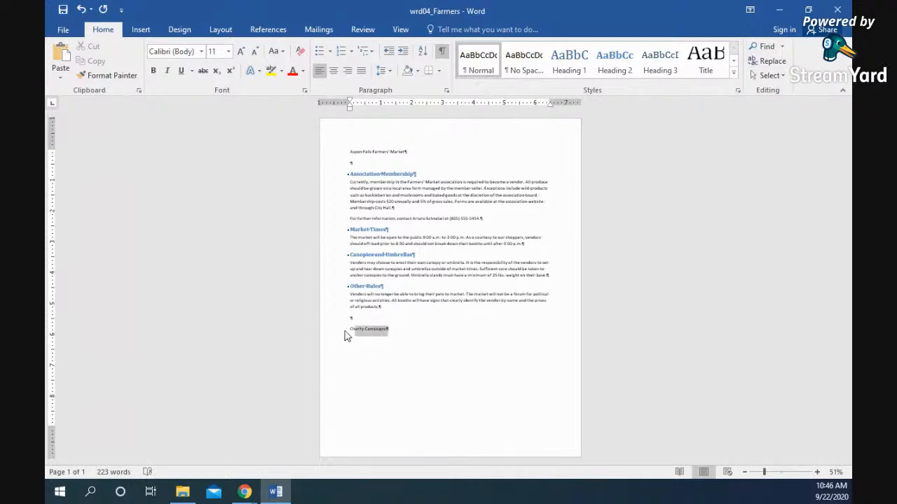
click(574, 68)
click(431, 341)
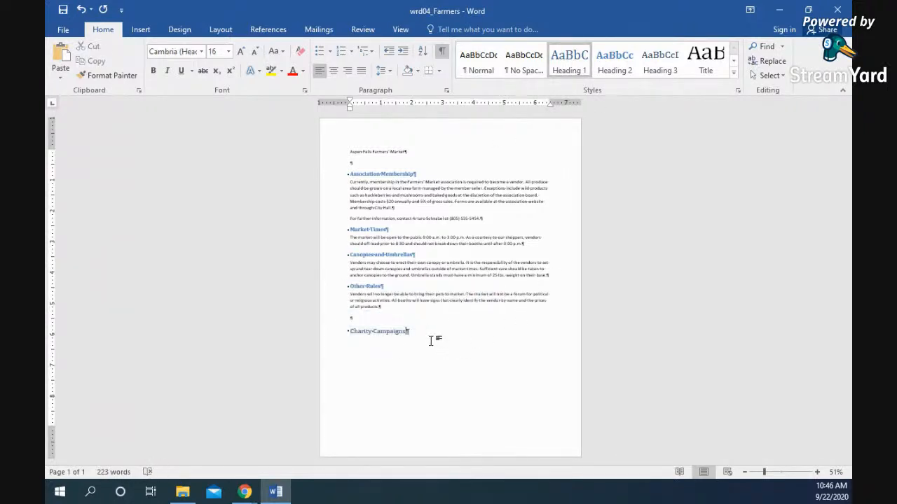
- Type the sentence introducing three charitable campaigns, then a 'Campaign A' line below it
key(Return)
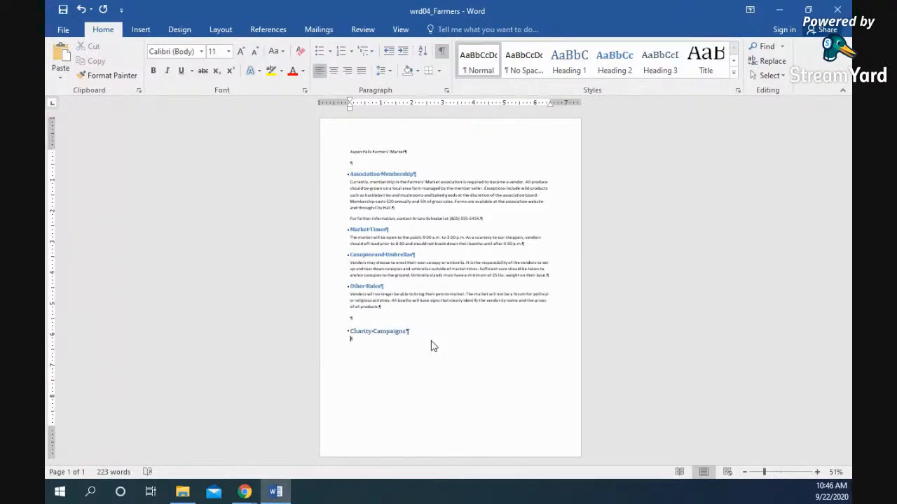
text(The Asp)
text(C Company )
text(is involved in)
text( s)
text(hree charit)
text(able campai)
text(gns. )
text(Campaig)
text(n A, Campa)
text(ign B, and )
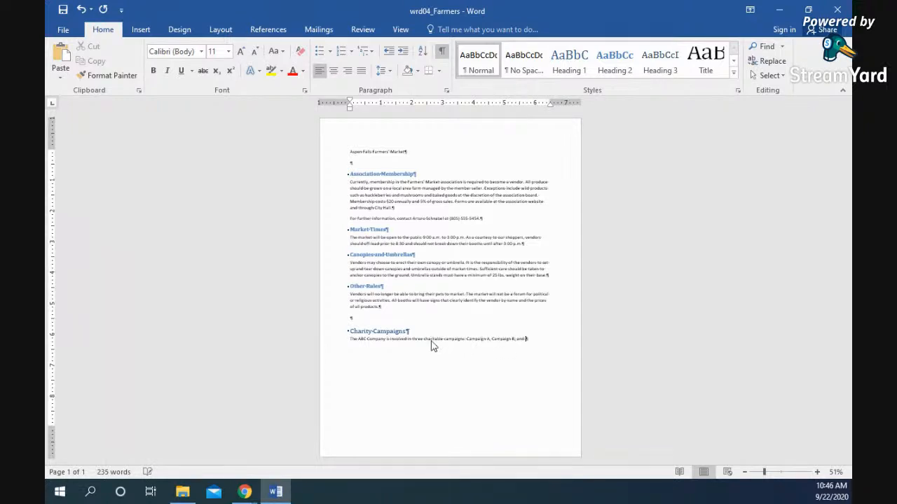
text(Campaign)
key(Return)
text(Campaign A)
- Style Campaign A as Heading 2, then add a 'Campaign B' line styled Heading 2
click(330, 351)
click(609, 64)
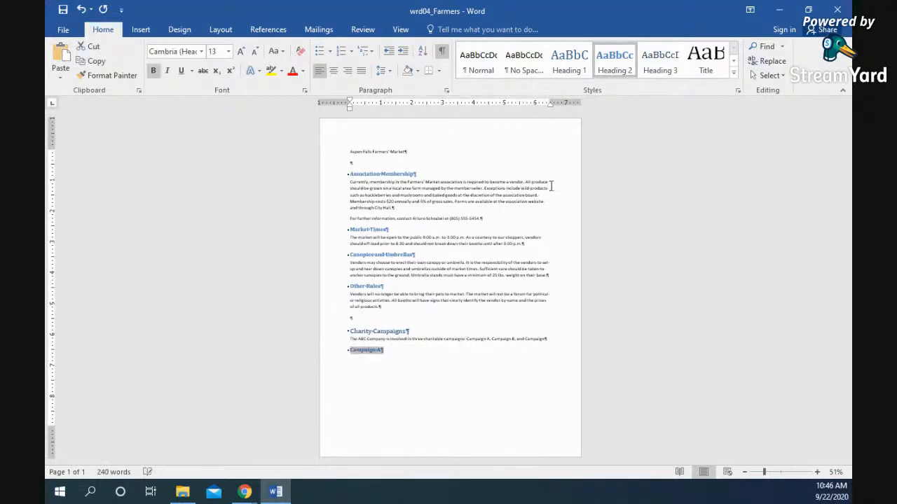
click(415, 361)
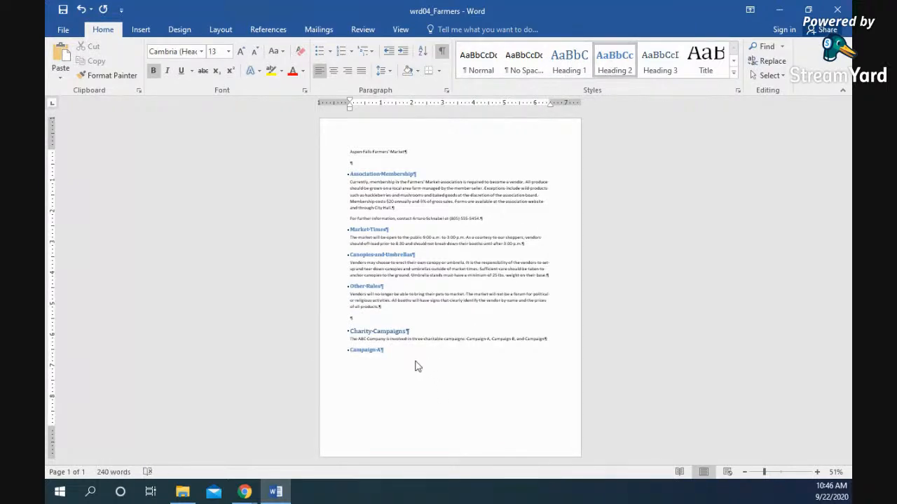
key(Return)
key(Return)
text(Ca)
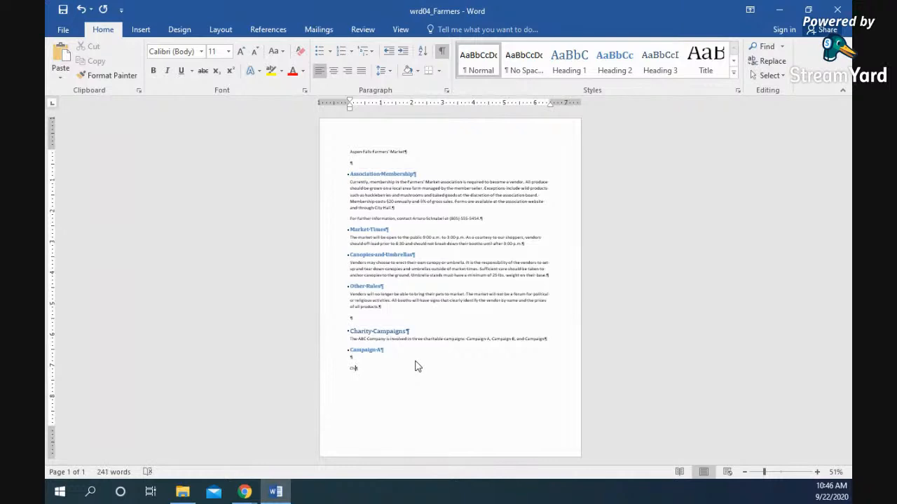
text(mpaign B)
drag(382, 369, 349, 368)
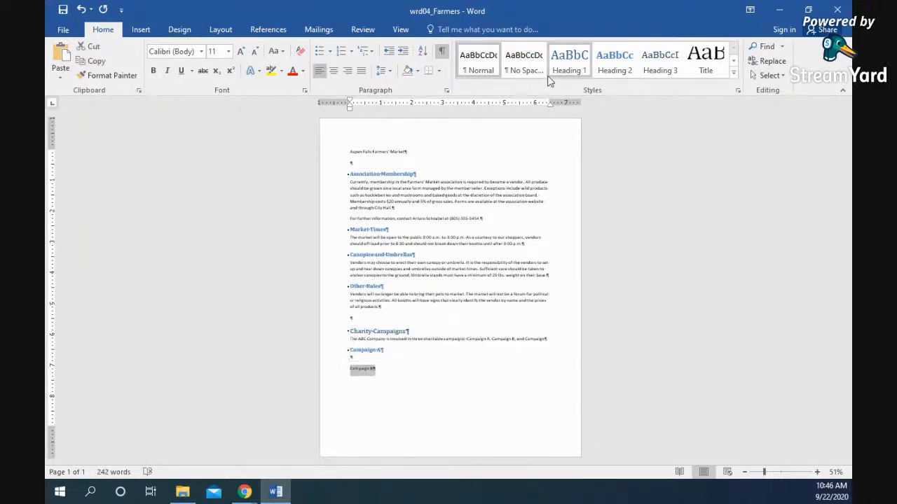
click(617, 64)
click(443, 377)
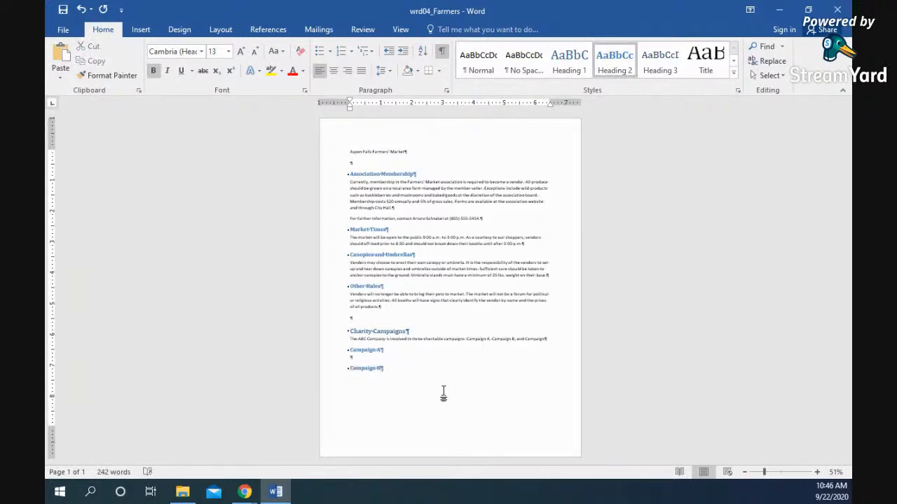
- Apply the Title style to 'Aspen Falls Farmers' Market' and select the body through Campaign B
click(817, 473)
click(817, 473)
click(817, 472)
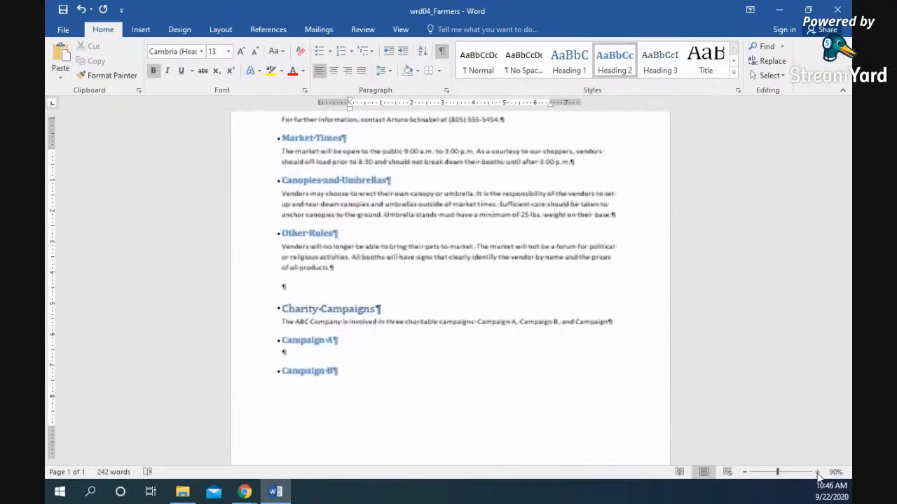
click(817, 473)
click(817, 472)
click(817, 472)
click(744, 472)
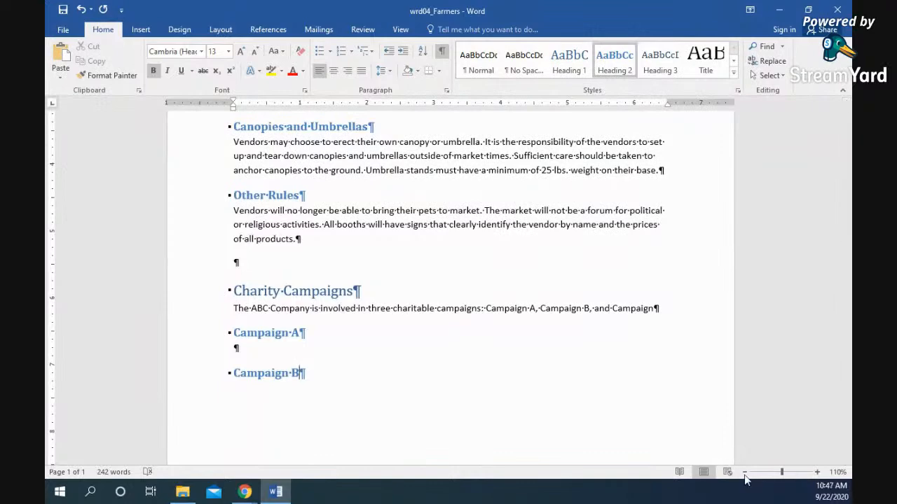
click(744, 472)
click(744, 473)
click(744, 472)
click(744, 472)
click(744, 473)
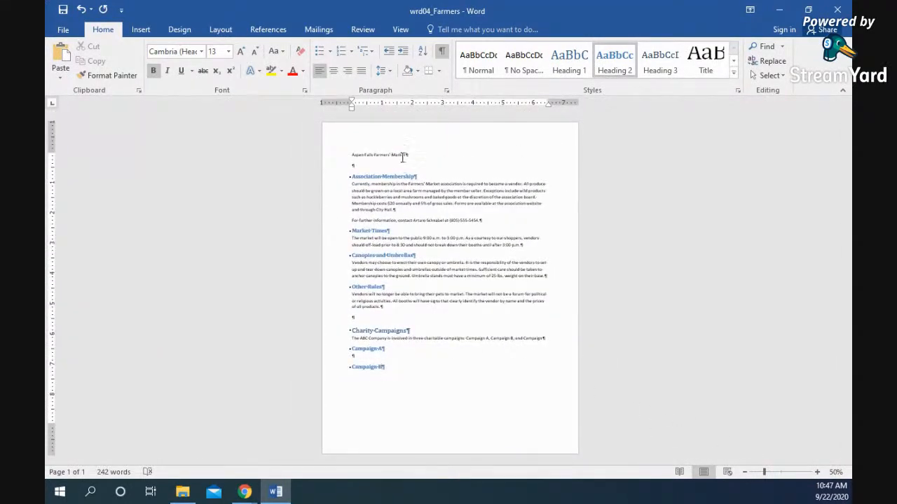
click(310, 157)
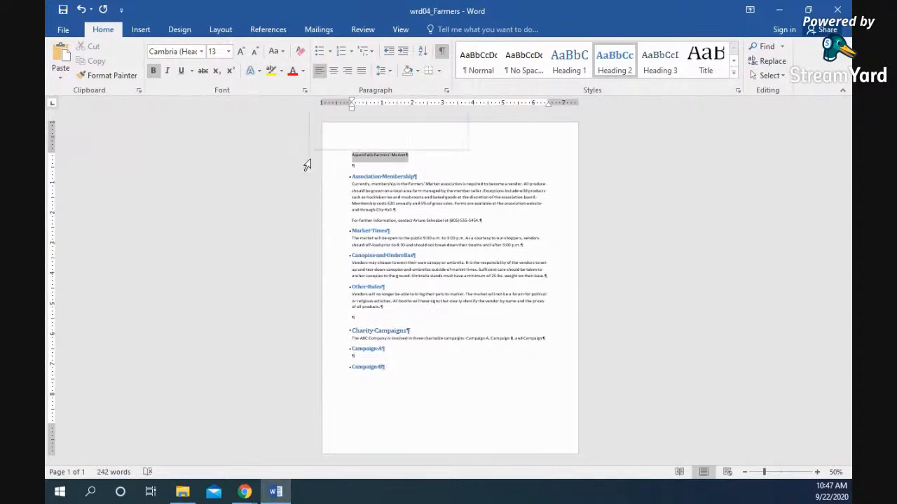
click(705, 60)
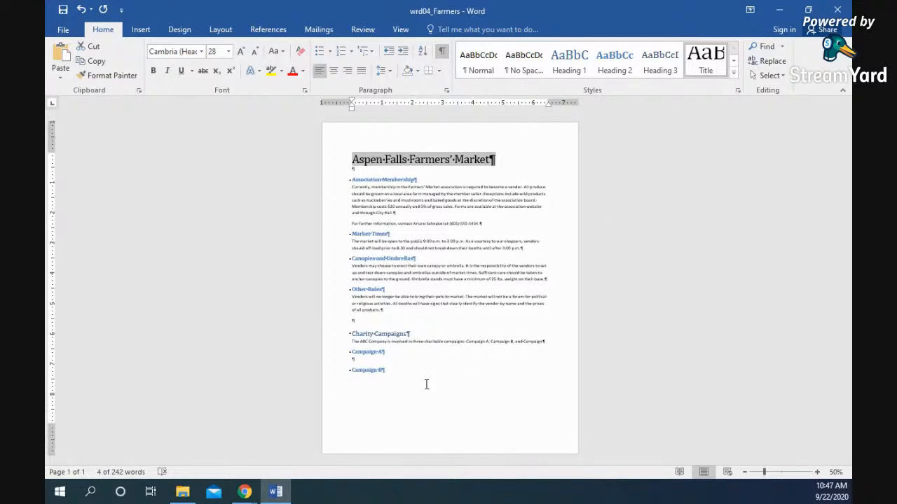
drag(426, 384, 344, 180)
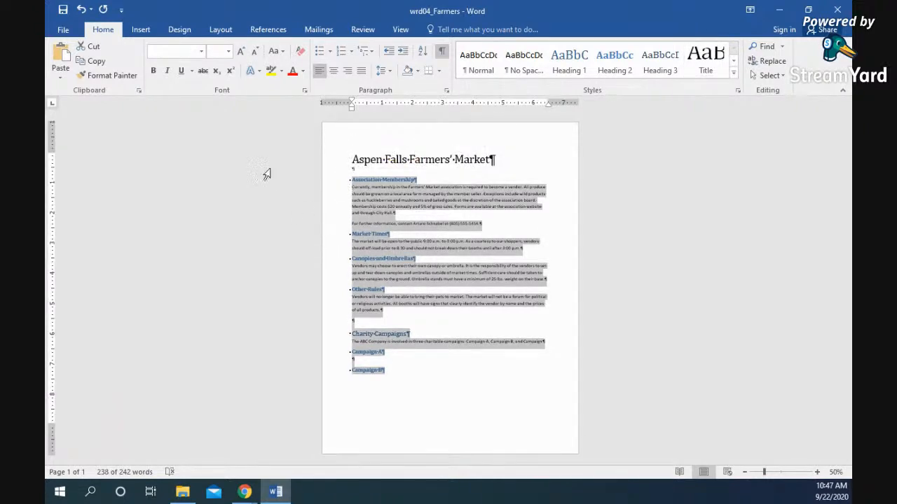
- Apply the Two columns preset to the selected body text
click(220, 29)
click(162, 68)
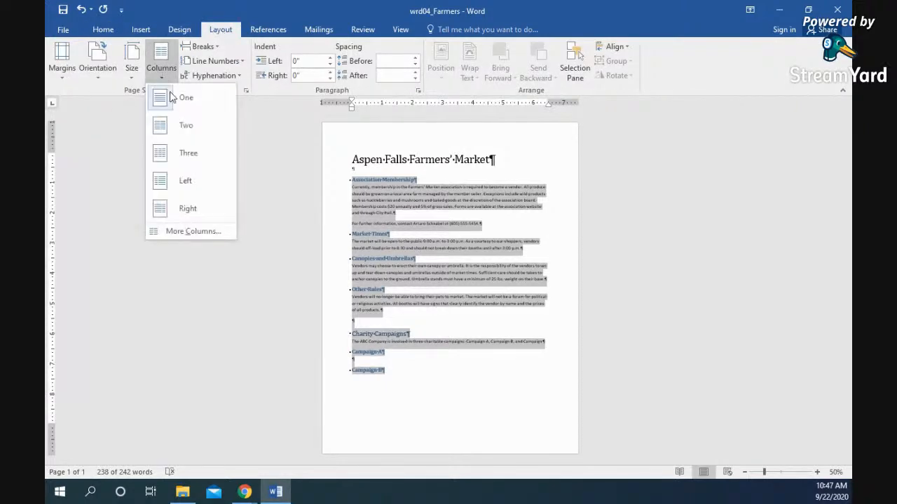
click(186, 126)
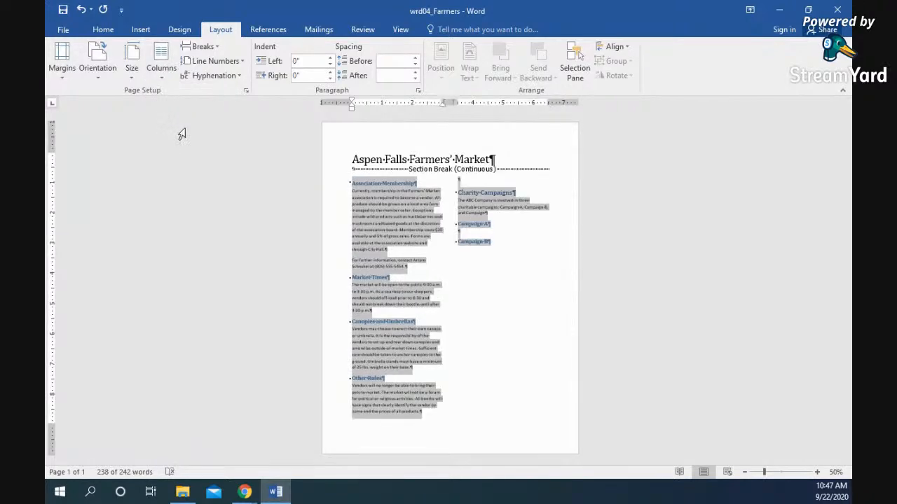
- Add a line between the columns and set 2.5" column width with 1.5" spacing
click(161, 64)
click(179, 232)
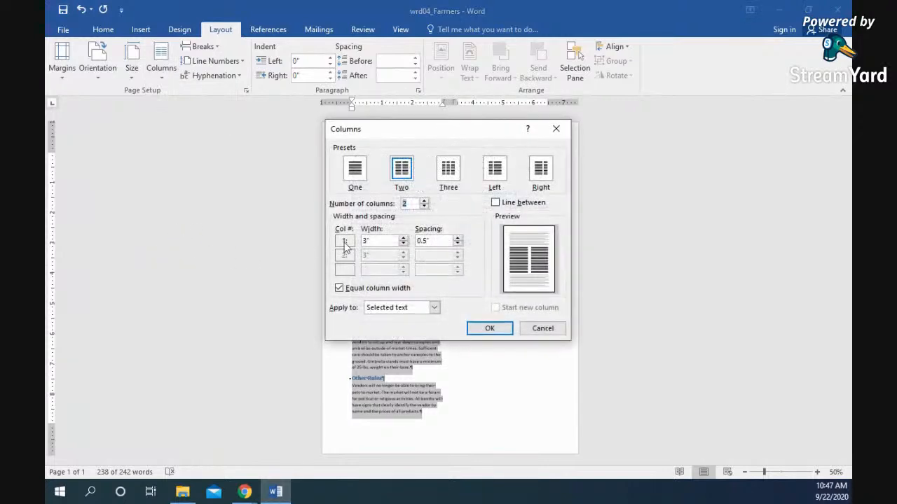
drag(448, 128, 217, 123)
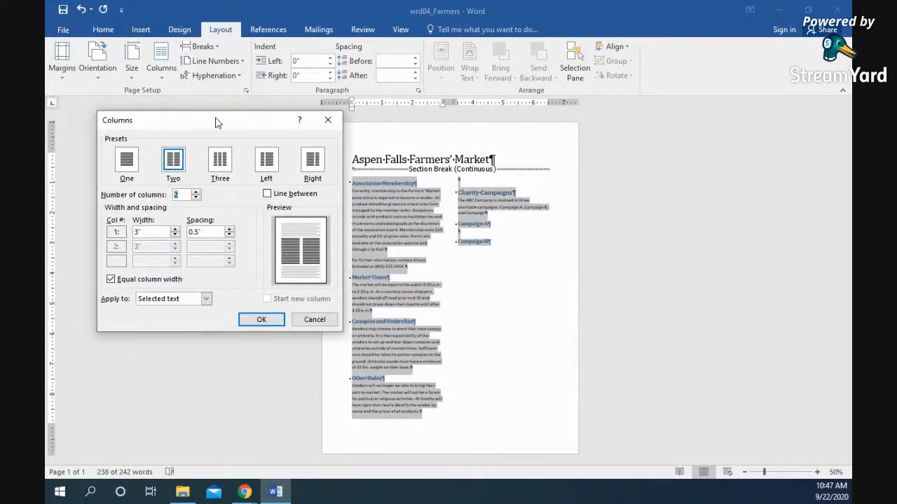
click(266, 195)
click(175, 235)
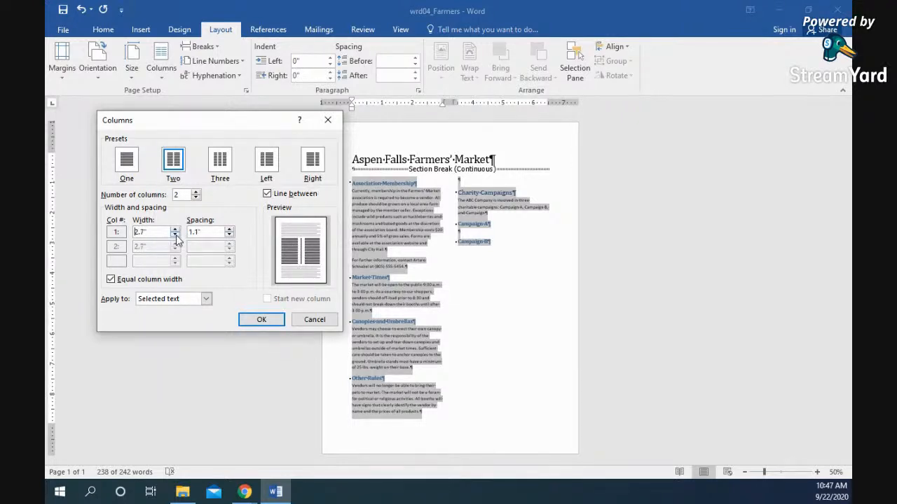
click(249, 322)
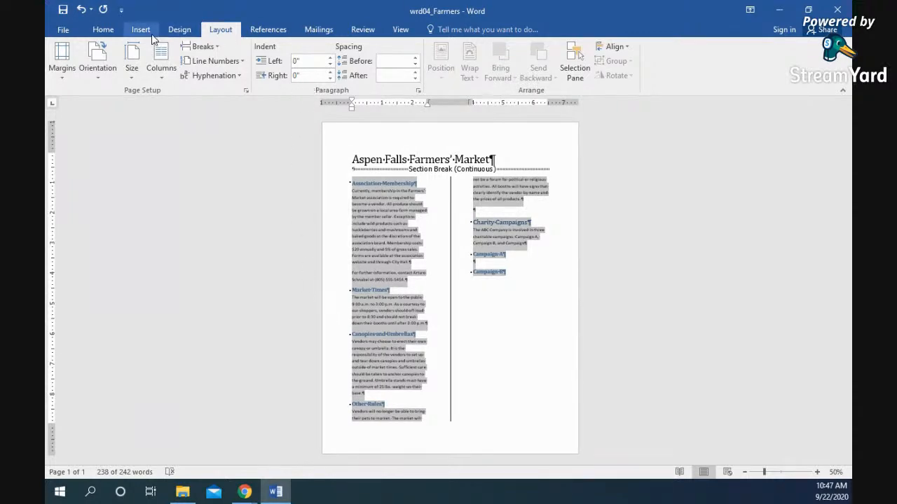
click(98, 30)
- Justify the two-column body text, deselect it, and bring up the Layout ribbon
click(360, 74)
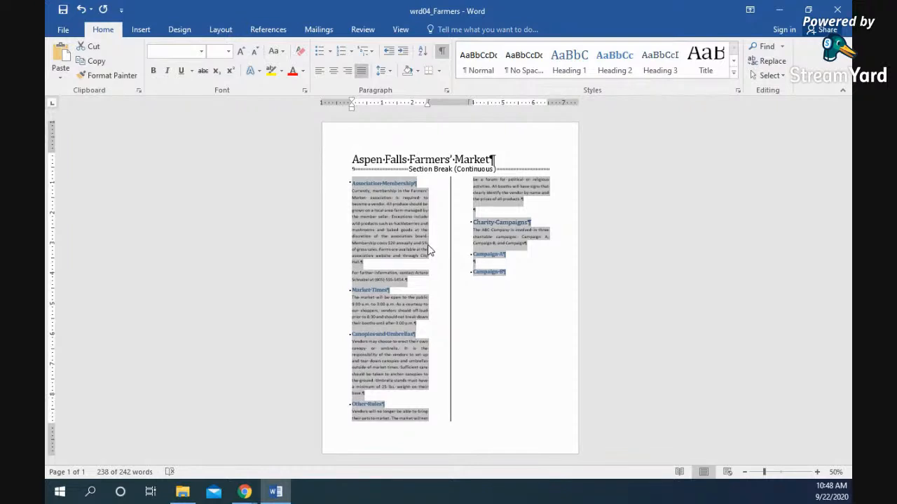
click(440, 305)
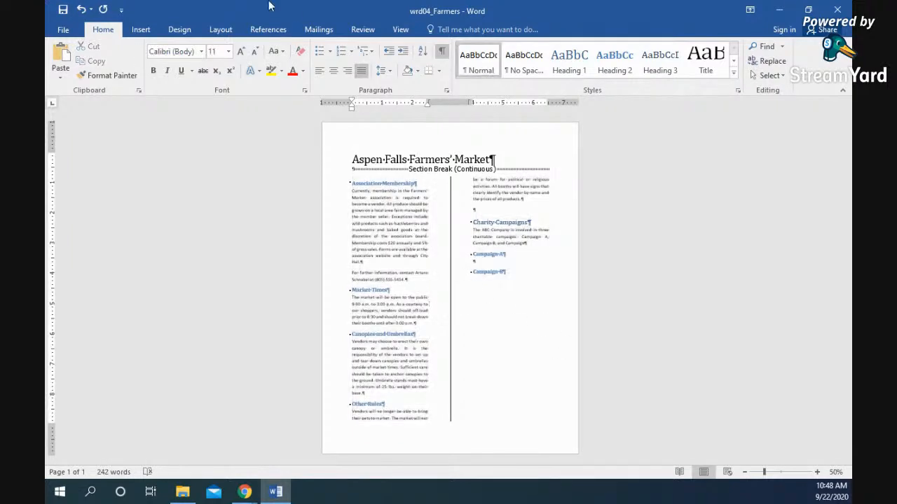
click(223, 31)
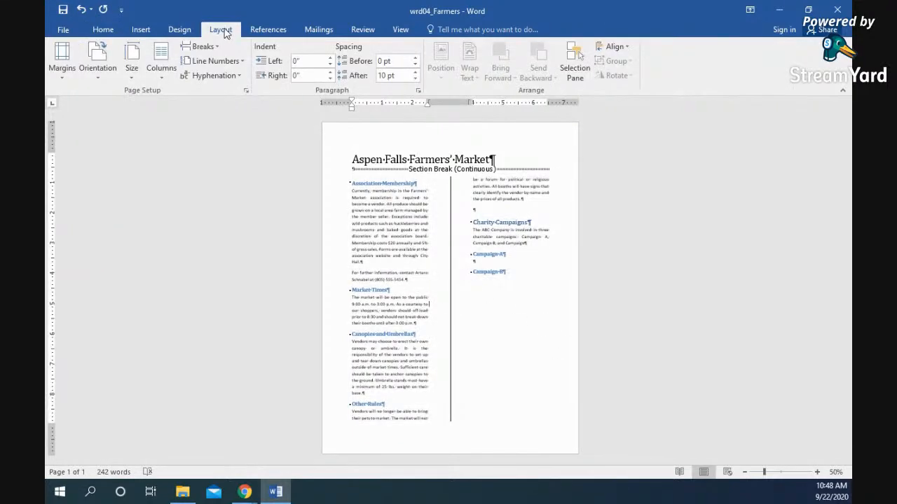
click(60, 74)
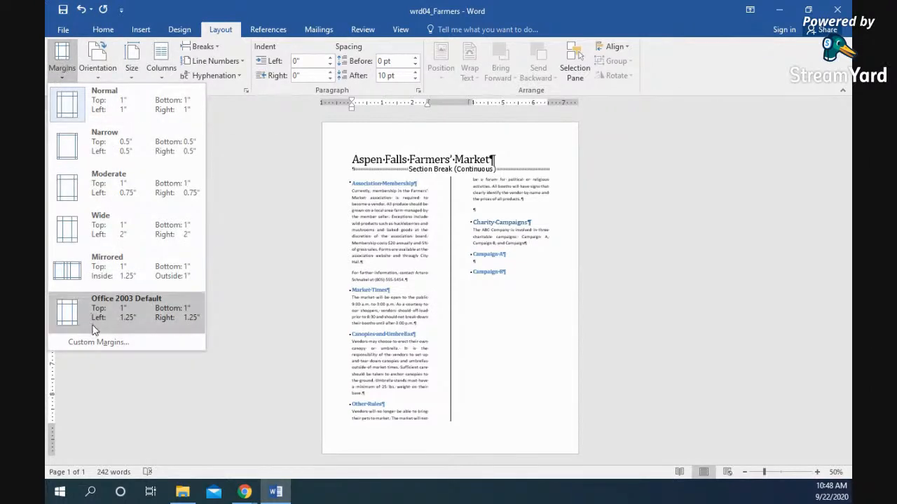
click(100, 343)
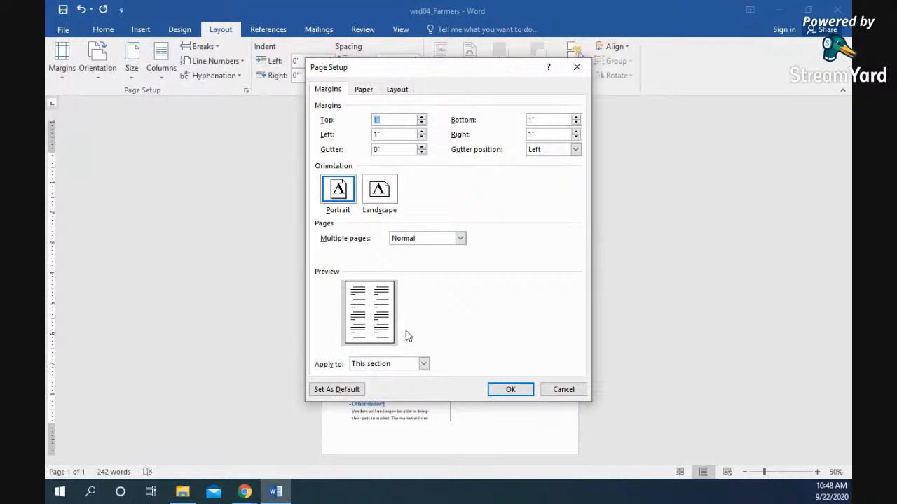
click(423, 364)
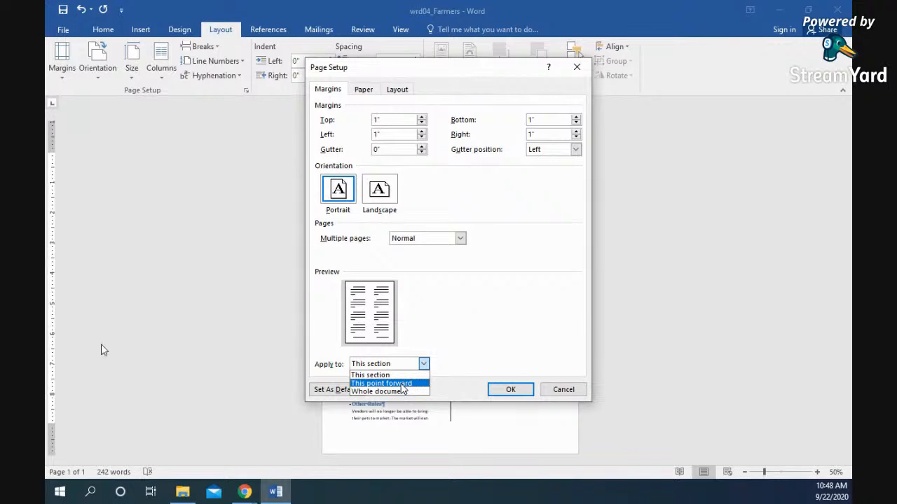
click(509, 390)
click(507, 389)
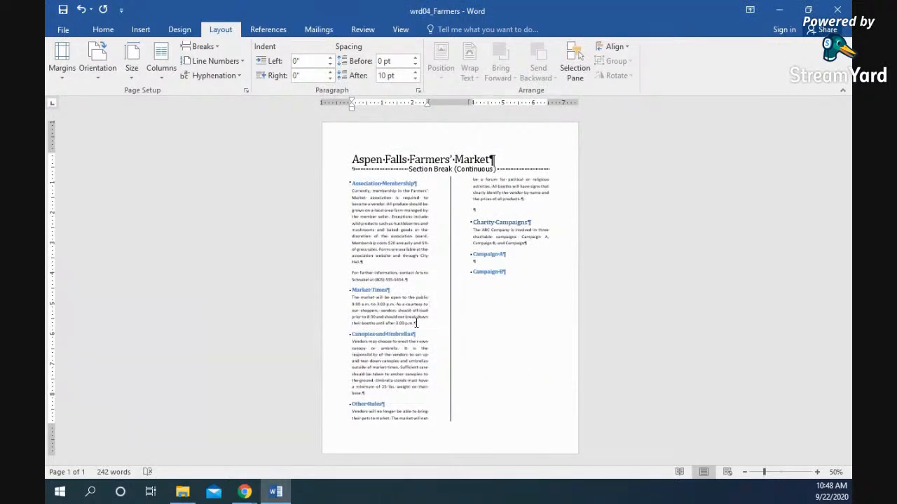
- Give the three-campaign paragraph custom margins for selected text only: 1.5" left, wider right
drag(529, 244, 470, 232)
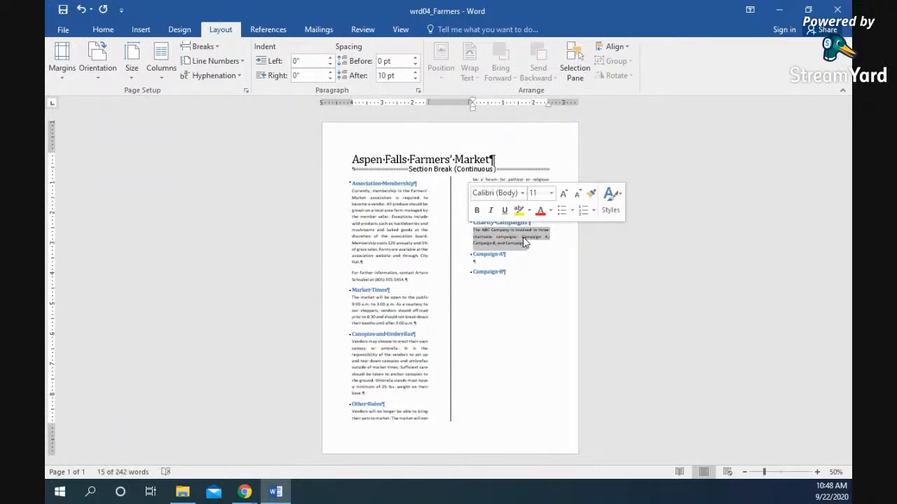
click(71, 67)
click(114, 387)
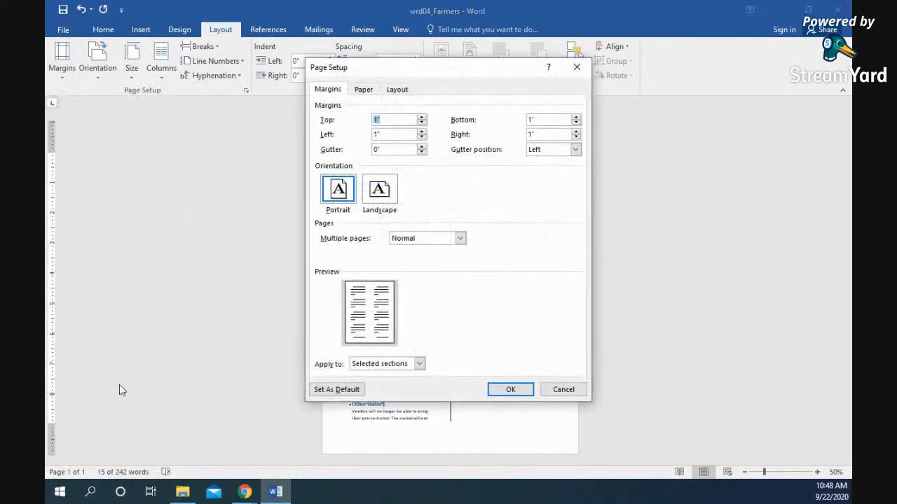
click(419, 363)
click(397, 384)
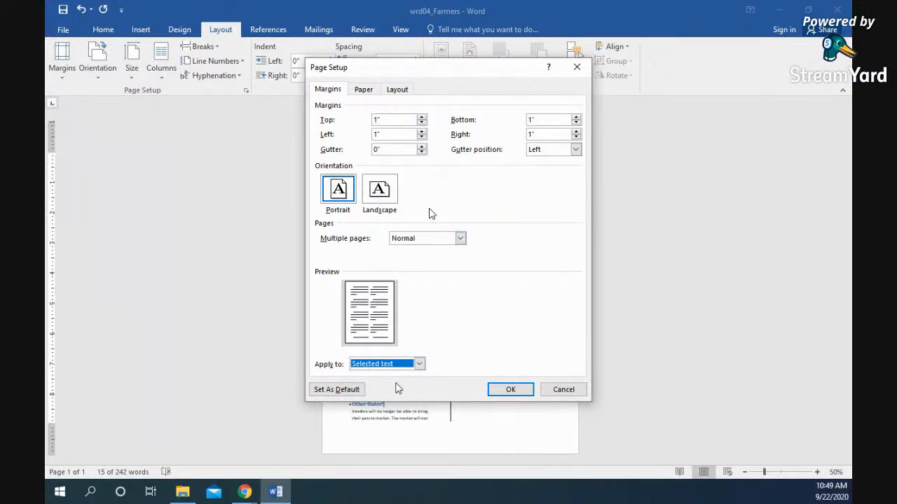
click(421, 131)
click(421, 131)
click(421, 131)
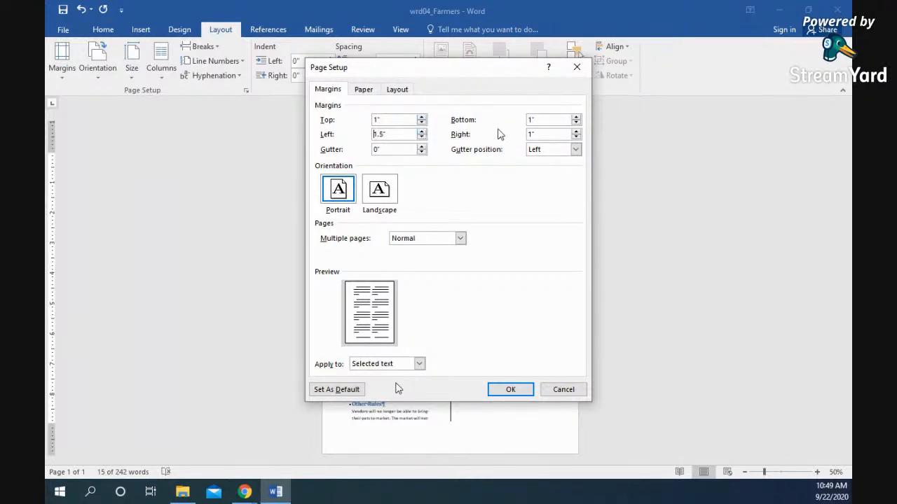
click(576, 131)
click(576, 131)
click(576, 131)
click(576, 135)
click(511, 390)
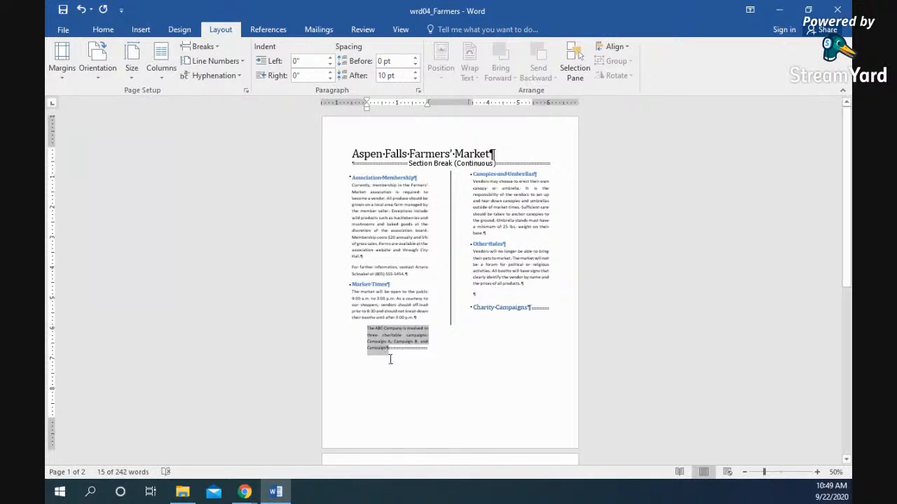
- Undo the custom margin change on the three-campaign paragraph
click(426, 348)
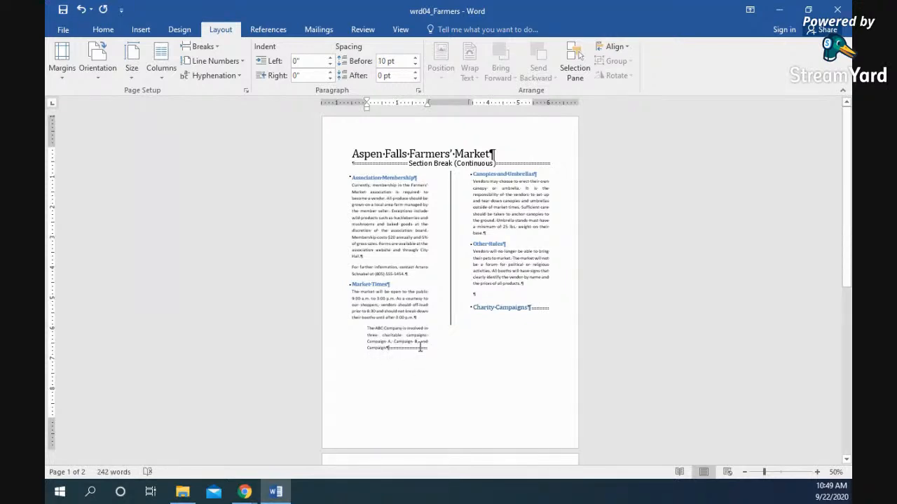
click(201, 46)
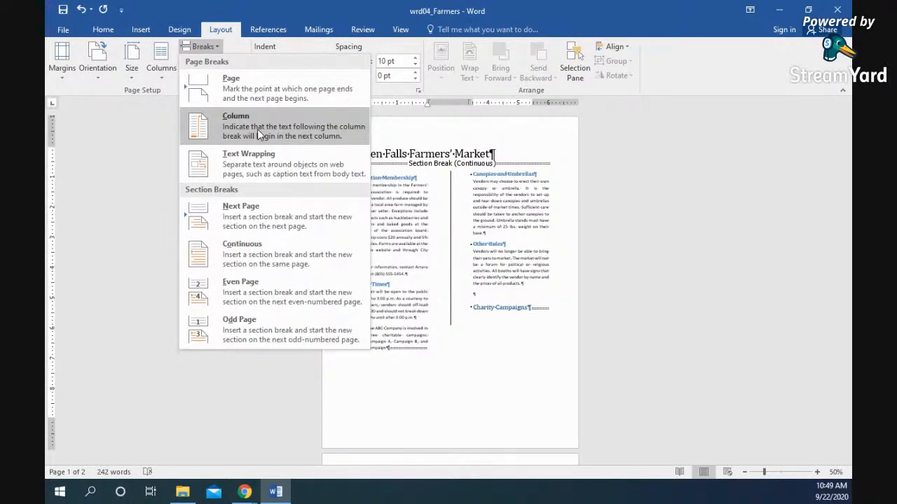
click(431, 343)
key(ctrl+z)
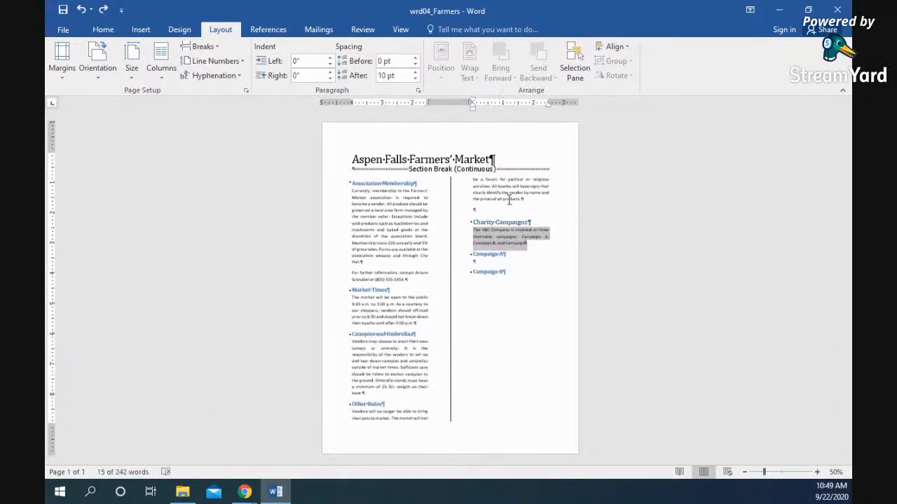
- Insert a column break after 'base.' so Other Rules starts the right column
click(459, 222)
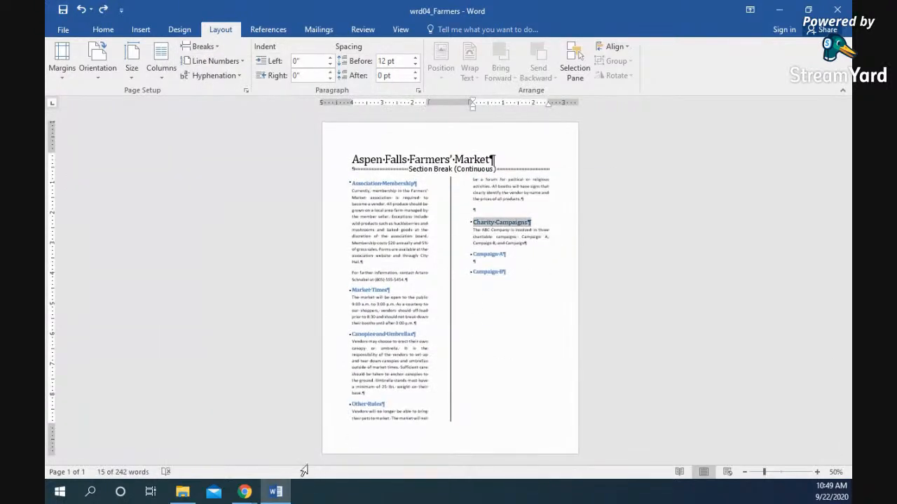
click(370, 394)
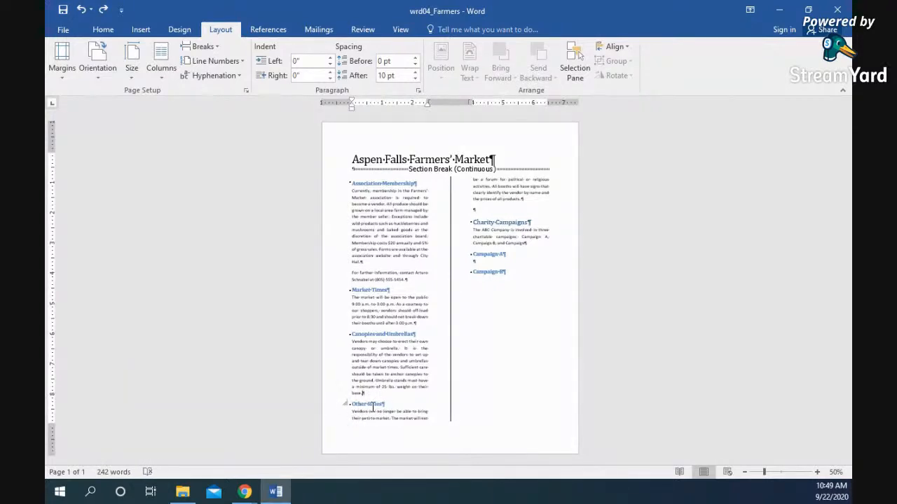
click(202, 46)
click(248, 123)
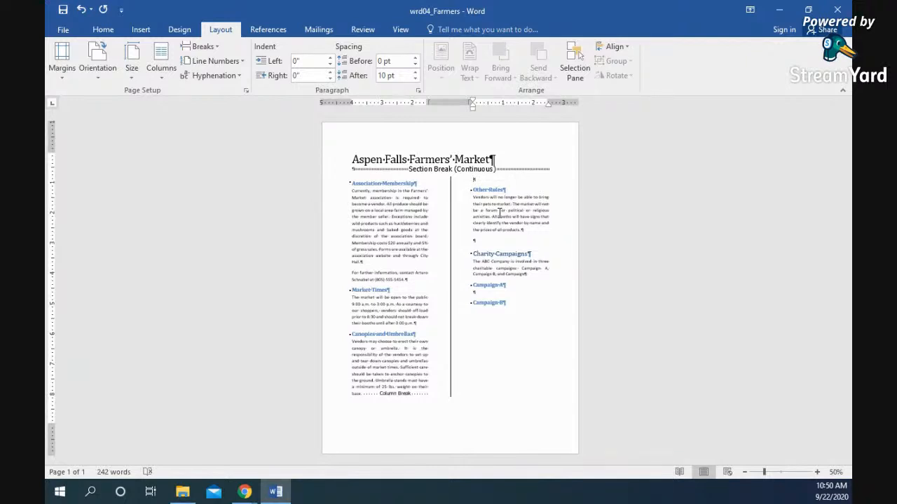
- Center the Aspen Falls Farmers' Market title and give it the blue outlined text effect
drag(494, 160, 355, 159)
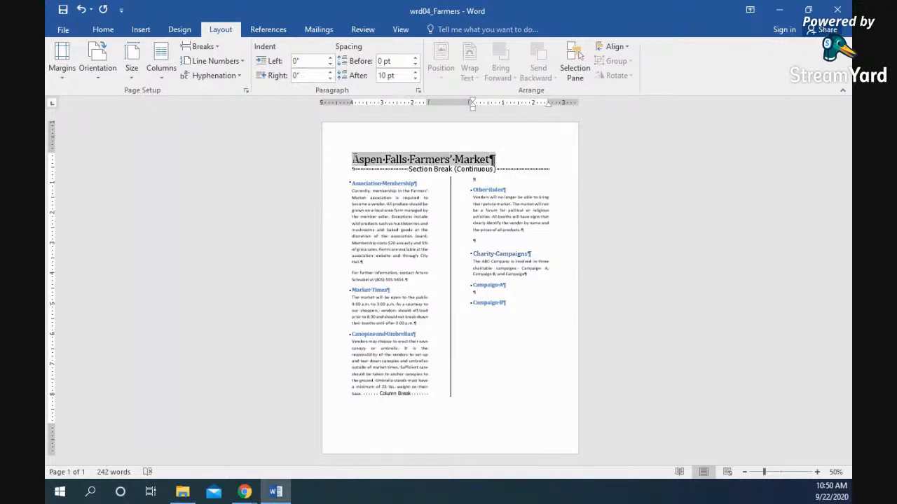
click(103, 30)
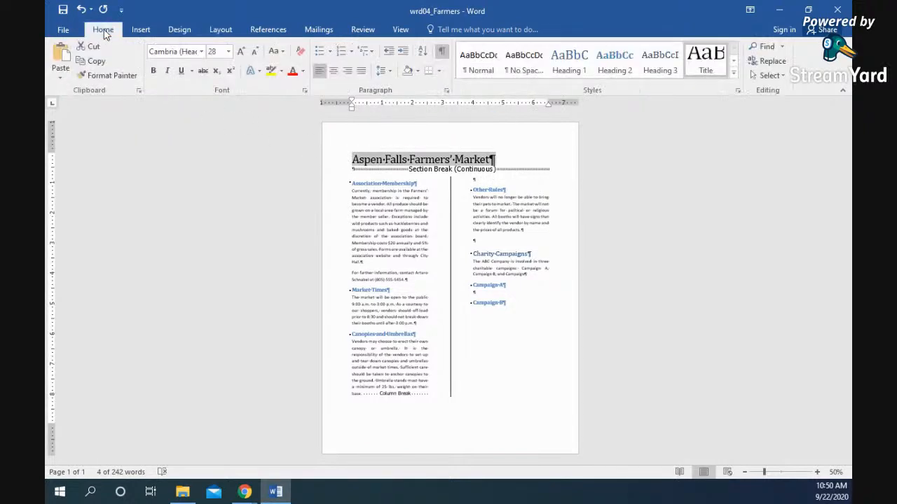
click(258, 73)
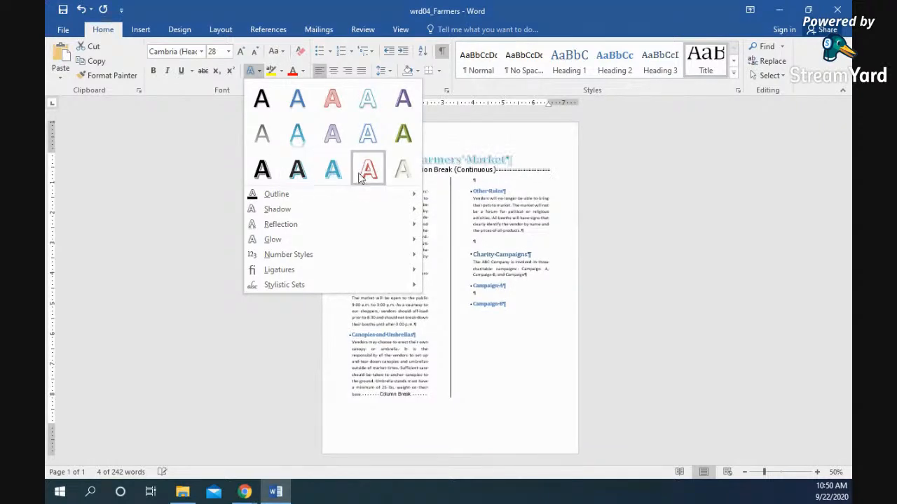
click(253, 71)
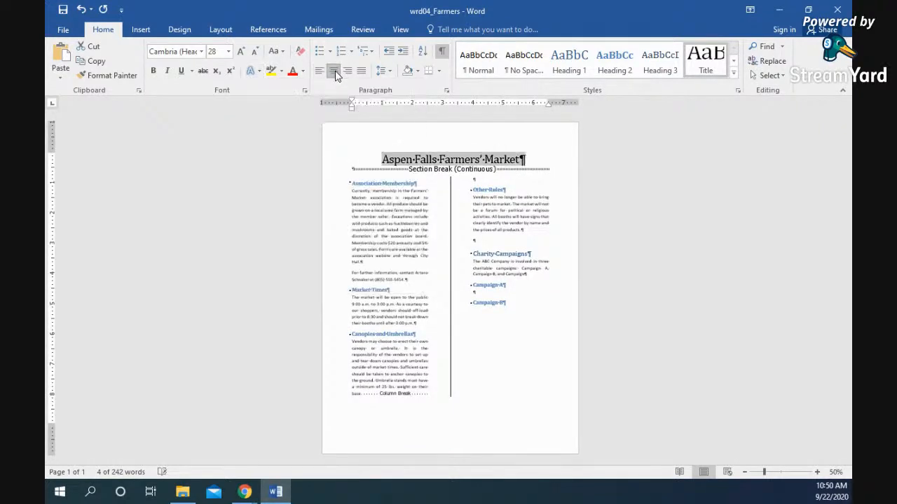
click(258, 72)
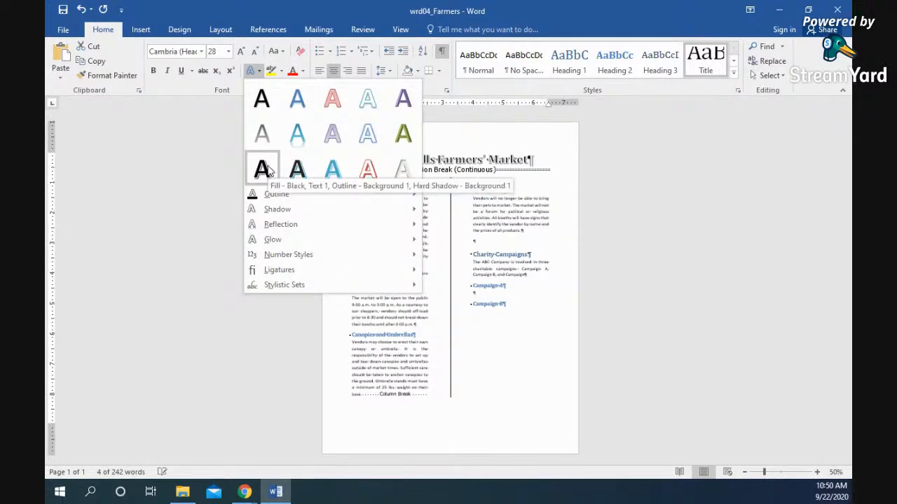
click(297, 99)
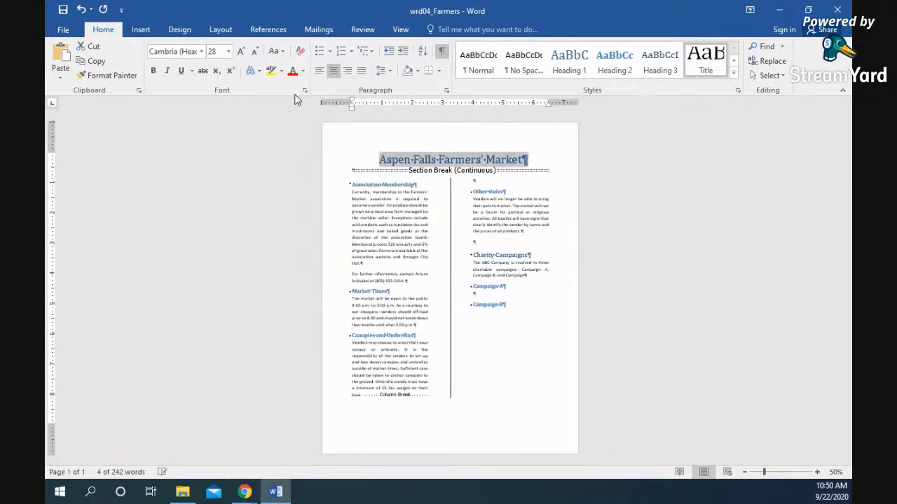
- Add a Reflection variation beneath the title
click(258, 71)
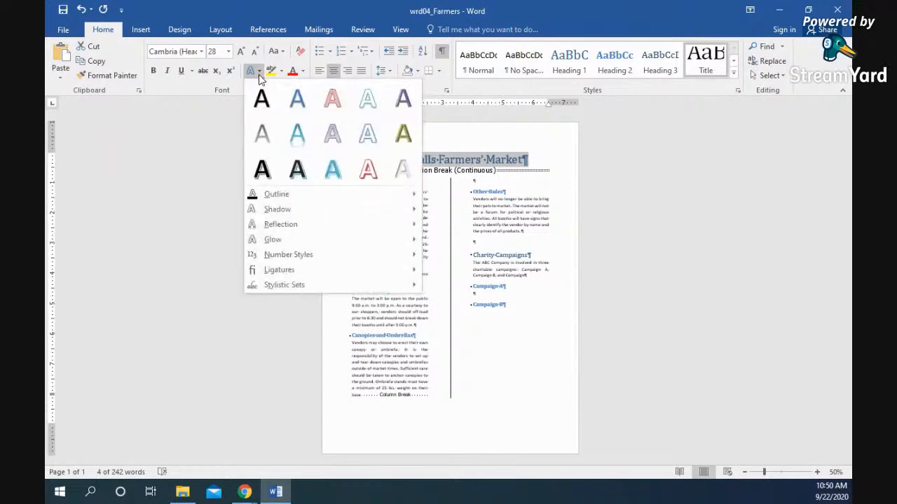
mouse_move(275, 195)
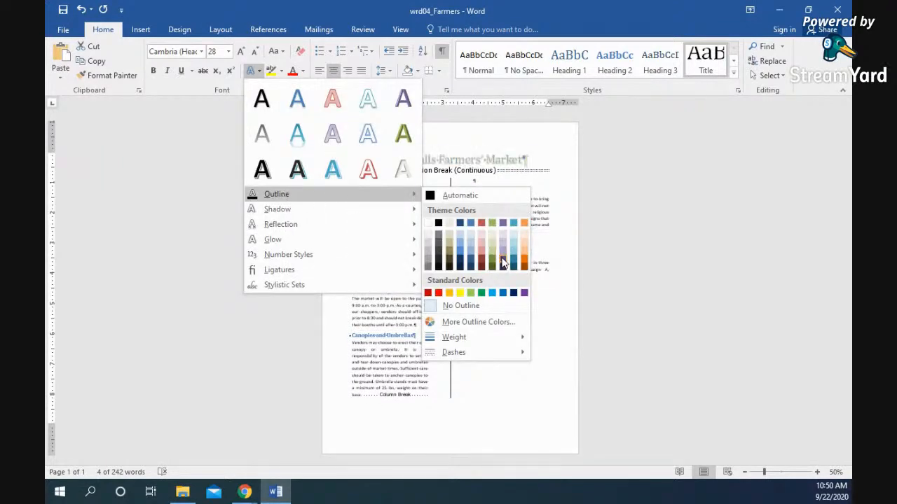
mouse_move(317, 215)
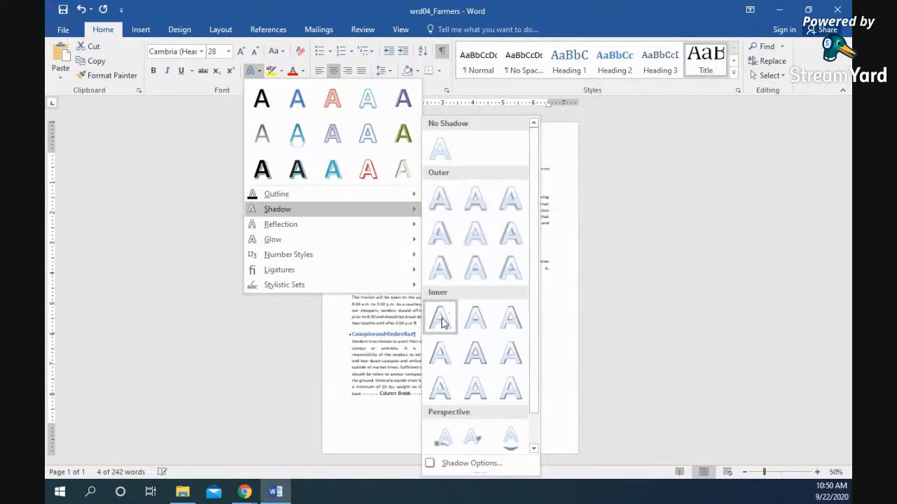
mouse_move(344, 224)
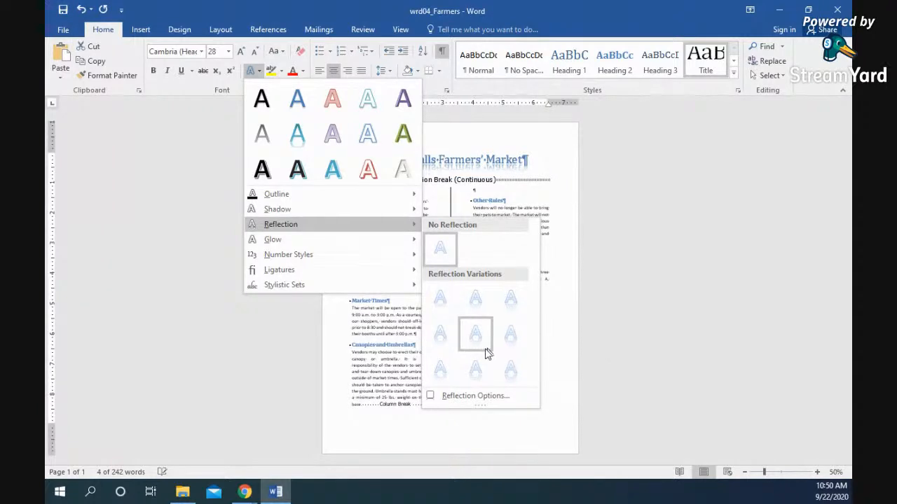
click(481, 370)
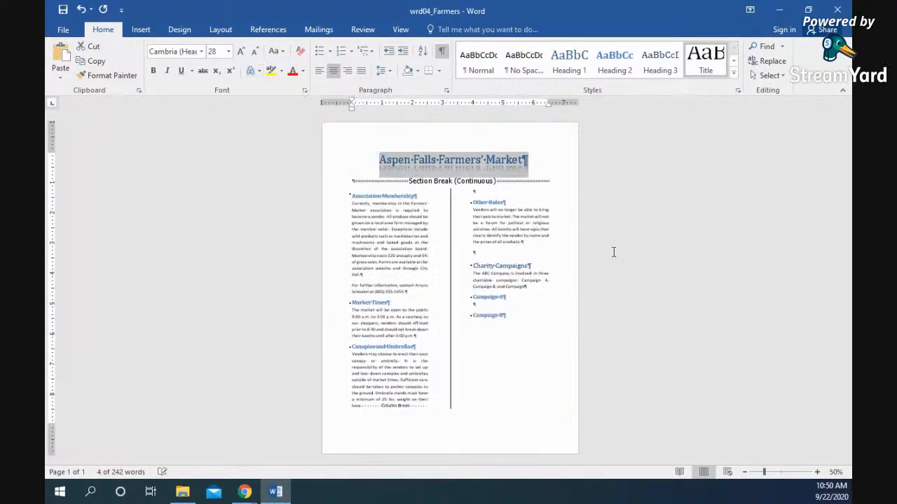
click(599, 227)
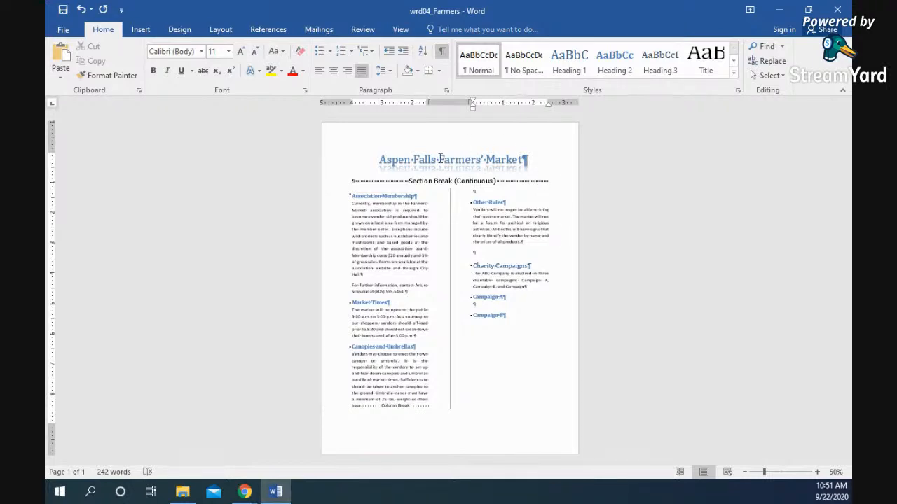
- Look over the Paragraph settings without changes, then zoom the page view in
click(447, 93)
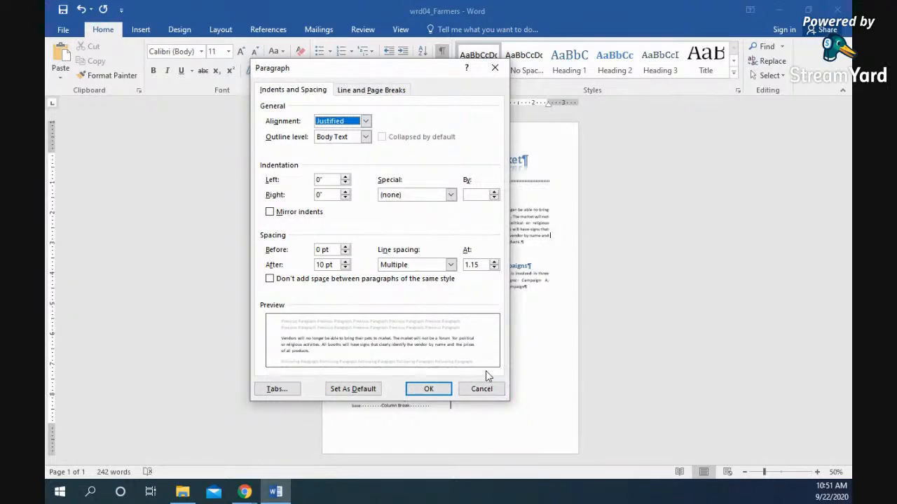
click(429, 389)
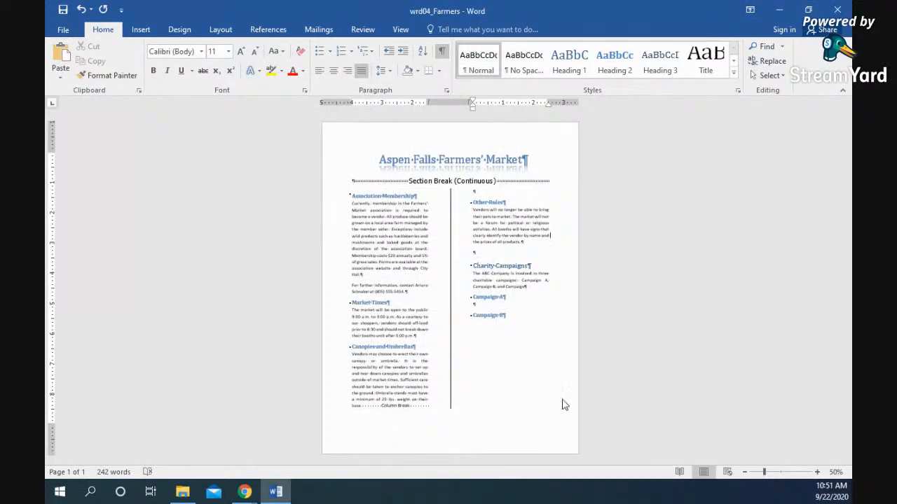
click(817, 472)
click(817, 472)
click(817, 472)
- Zoom in, then collapse and re-expand the Association Membership heading's section
click(817, 472)
click(817, 473)
click(817, 473)
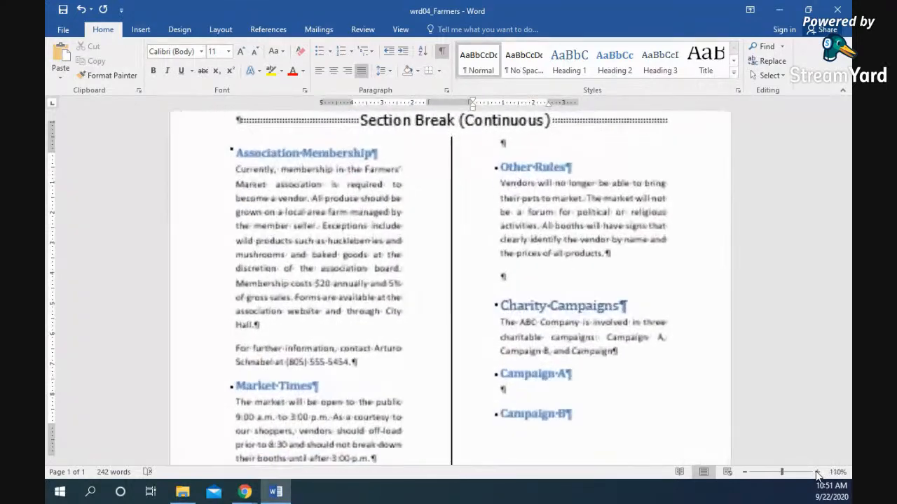
click(817, 473)
scroll(280, 251, up, 3)
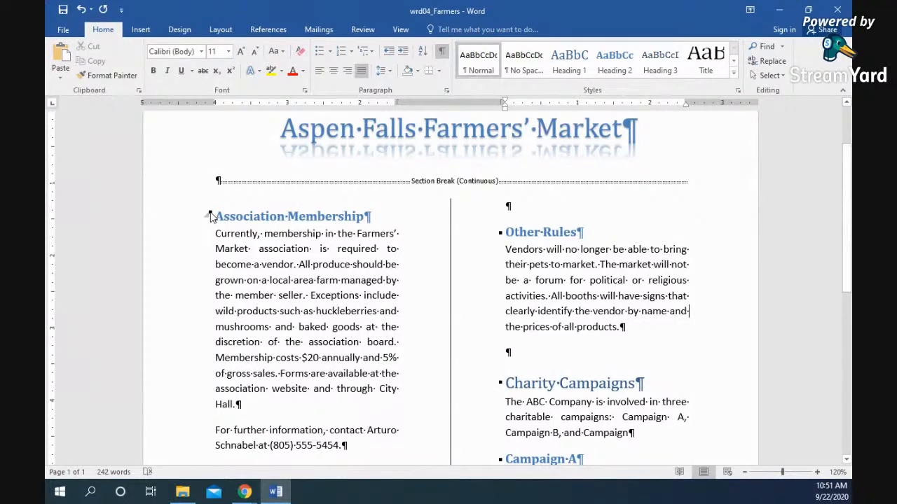
right_click(210, 216)
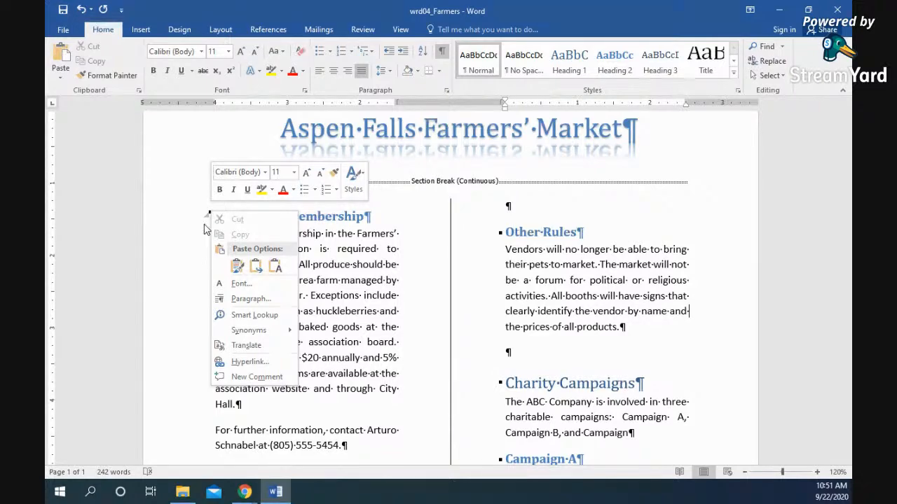
click(208, 217)
click(208, 218)
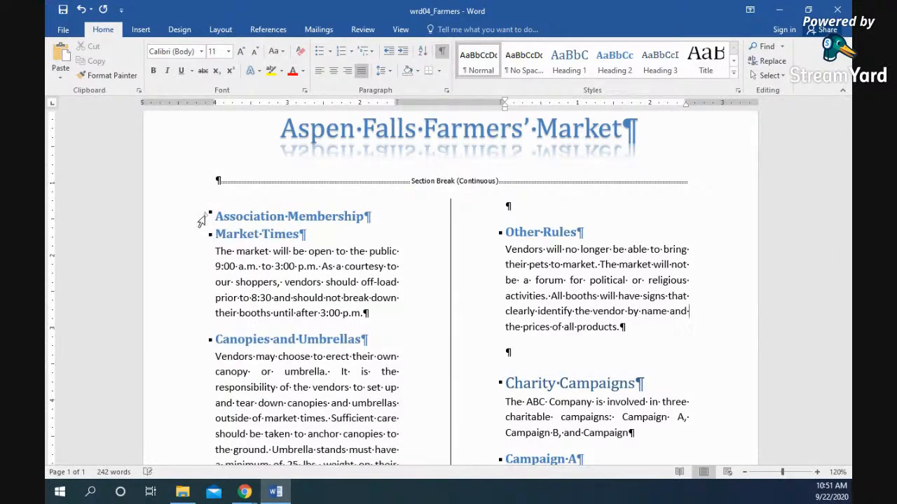
click(209, 217)
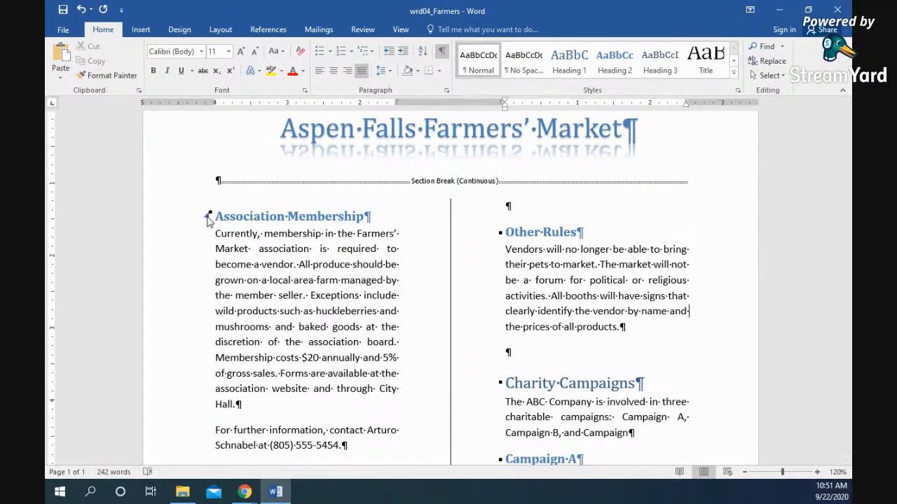
- Toggle the section again, then open the full Styles gallery for the vendors paragraph
click(208, 218)
click(208, 217)
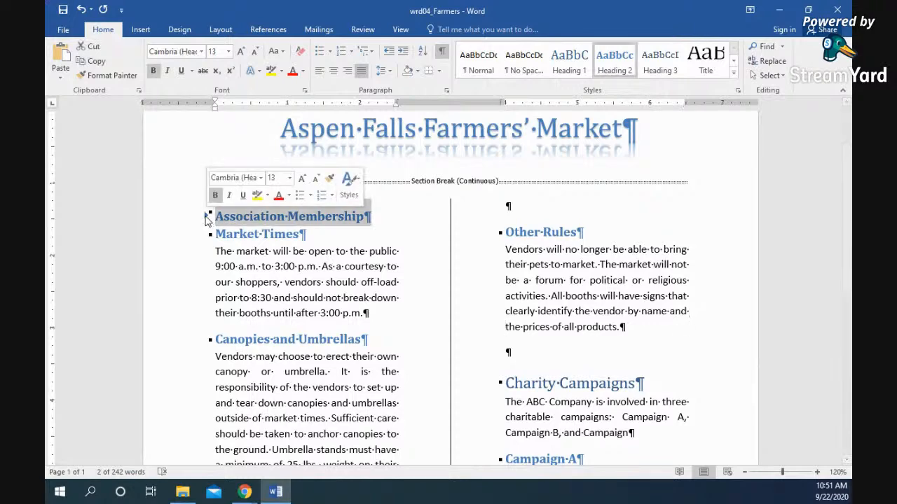
click(208, 218)
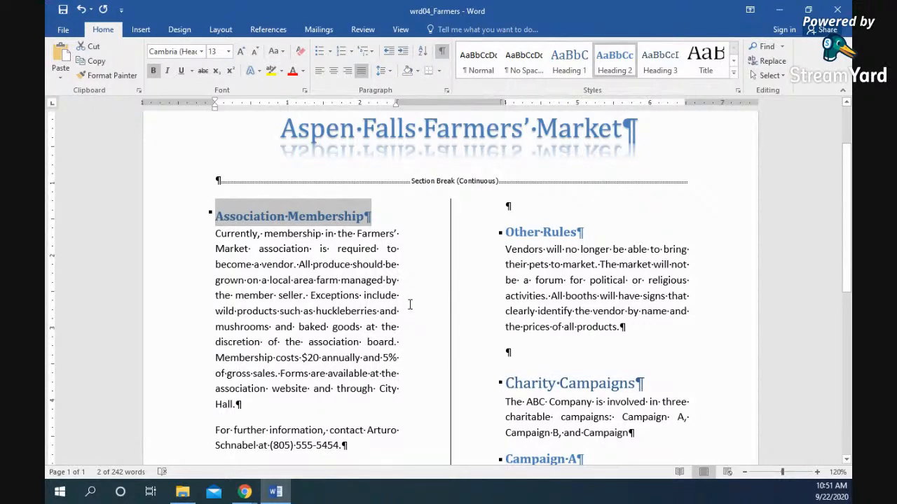
click(547, 258)
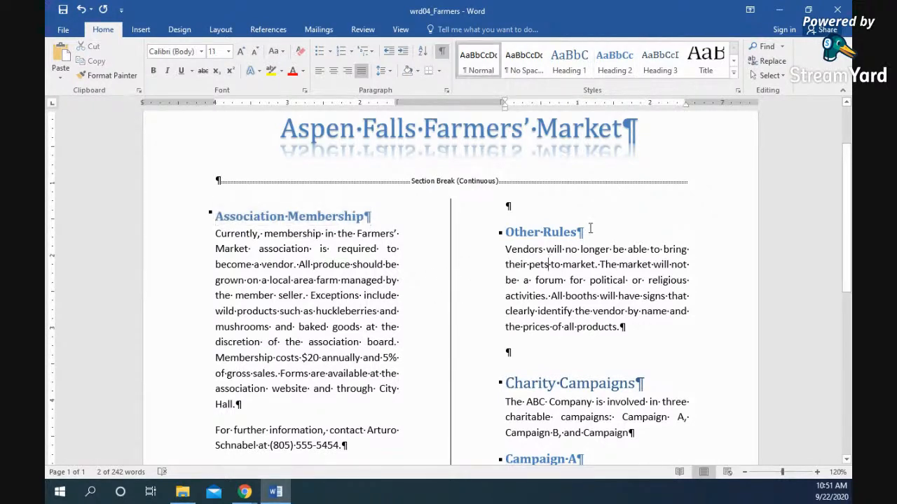
click(734, 71)
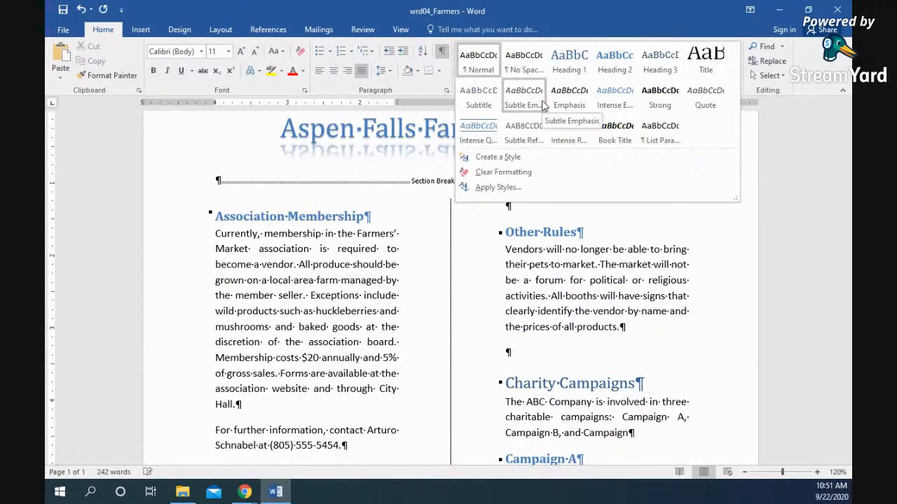
- Start a new style named Quotations, based on Quote, with Quotations as the following style
click(549, 163)
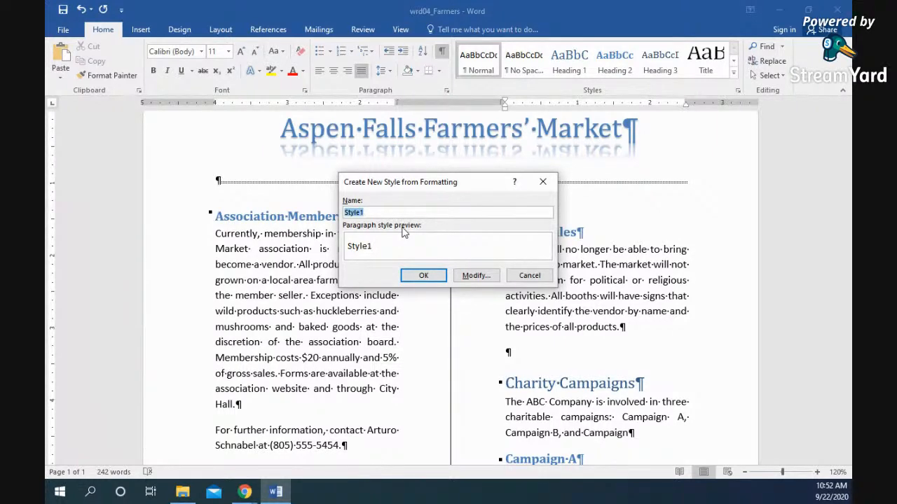
text(Qu)
click(481, 278)
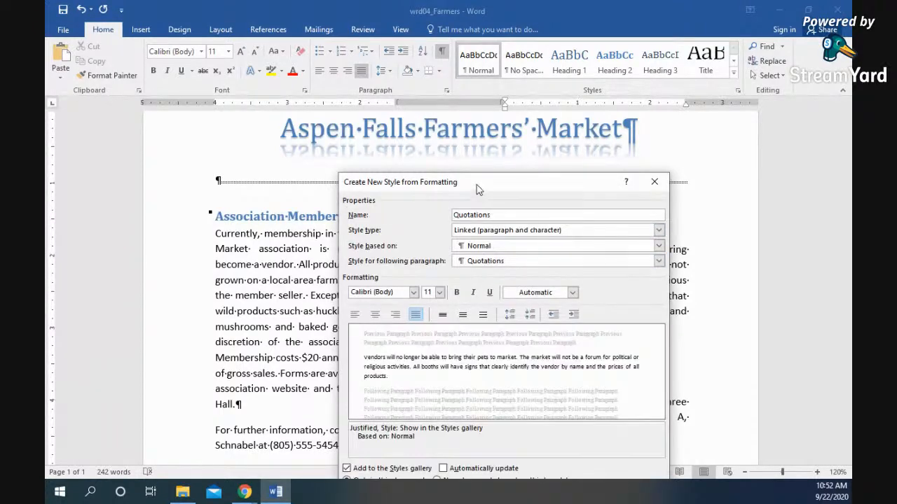
drag(476, 190, 423, 48)
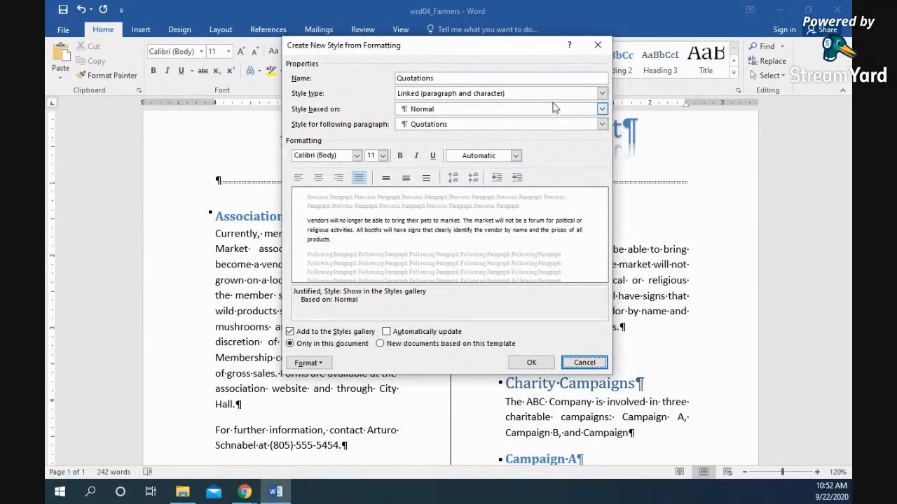
click(601, 109)
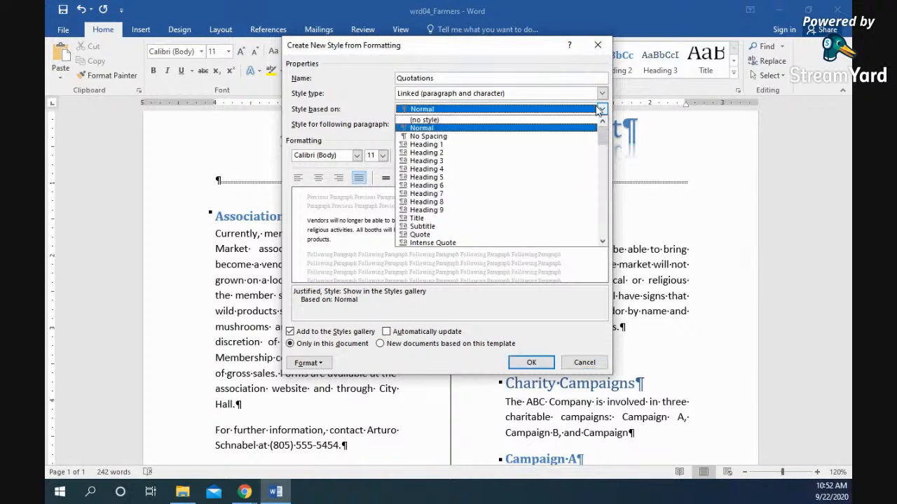
click(448, 234)
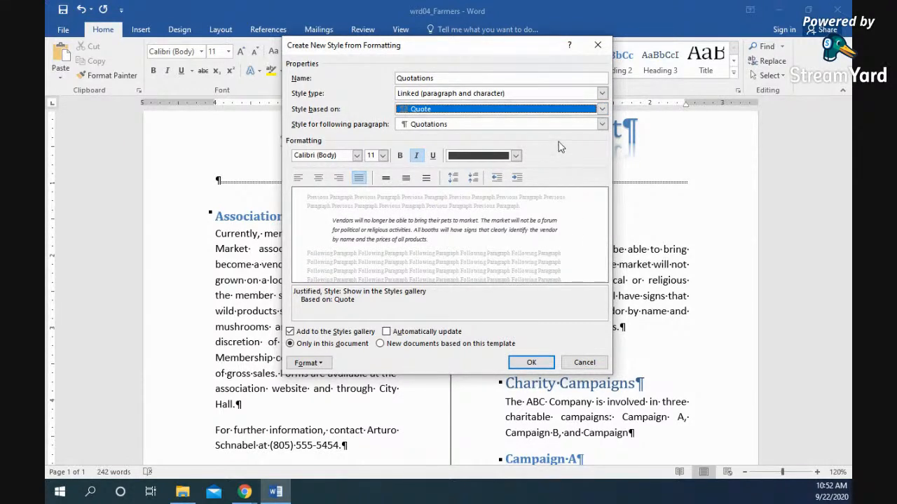
click(602, 125)
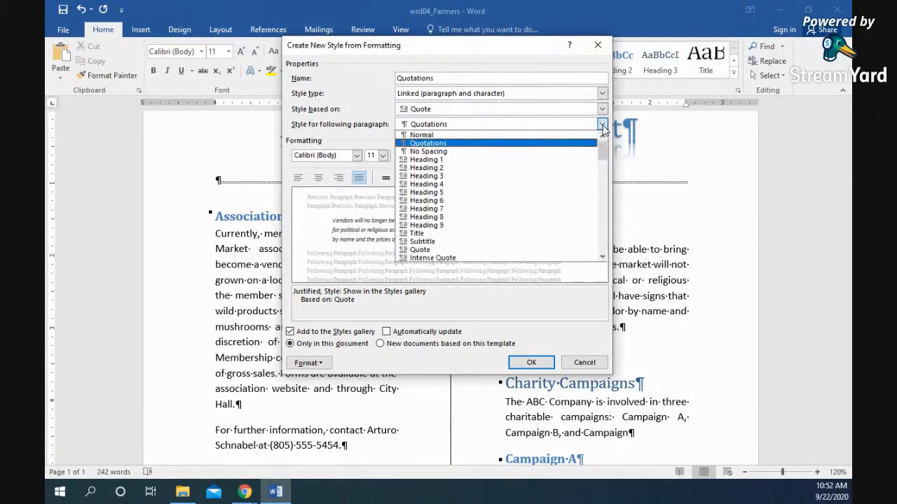
click(602, 126)
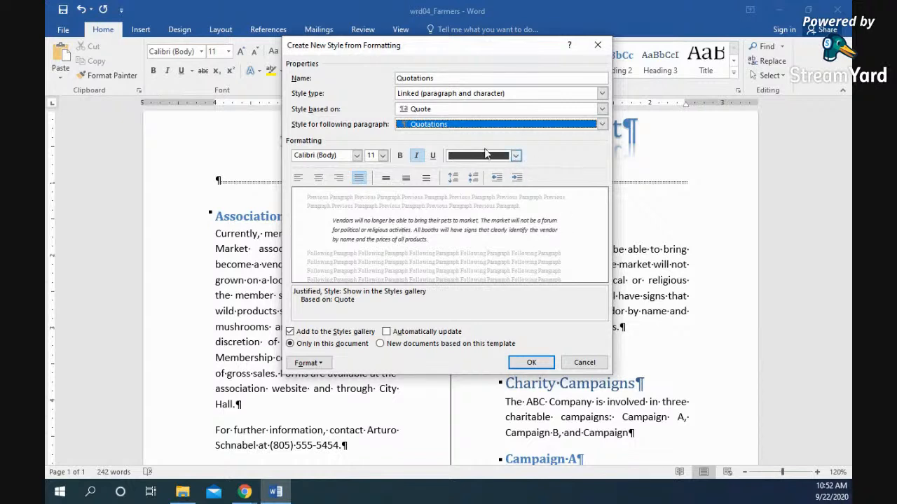
- Make the Quotations style bold, dark blue Text 2, Comic Sans MS, and apply it
click(516, 156)
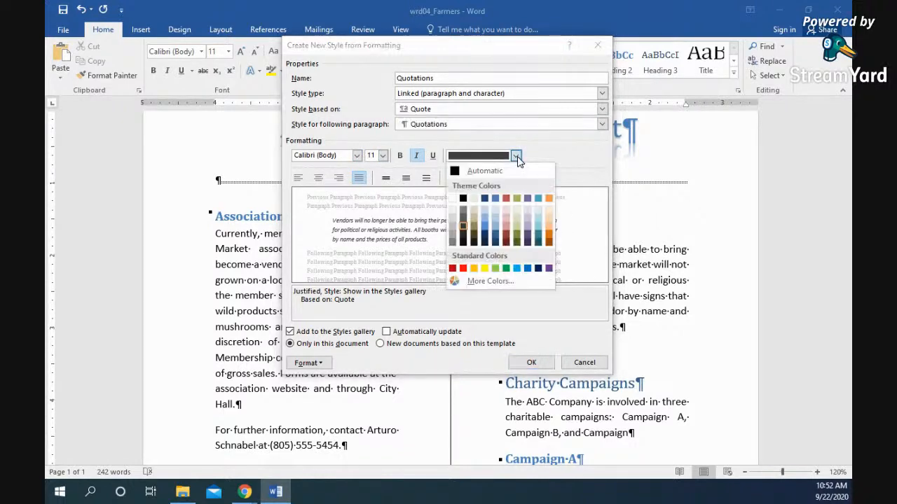
click(484, 198)
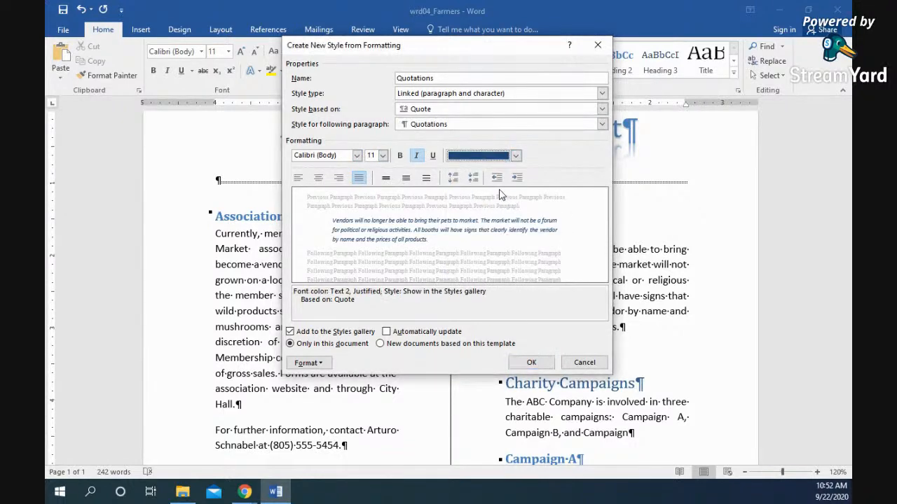
click(403, 160)
click(356, 157)
click(357, 156)
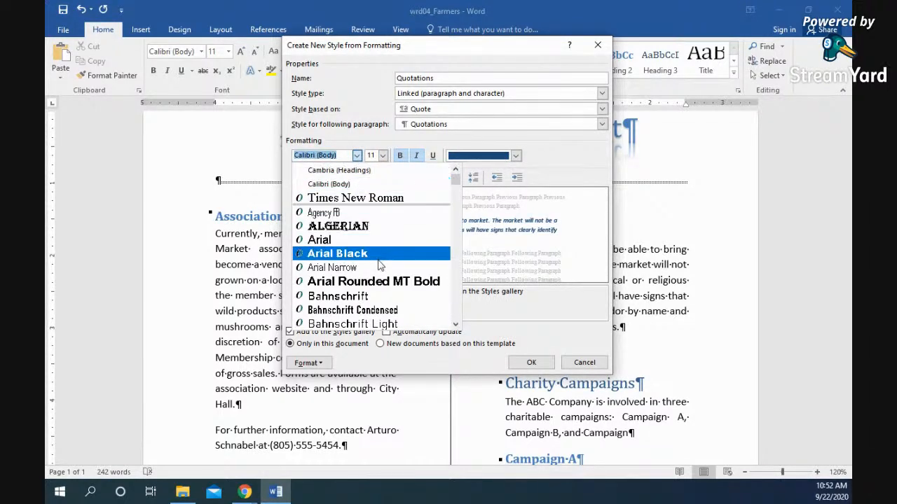
scroll(380, 264, down, 6)
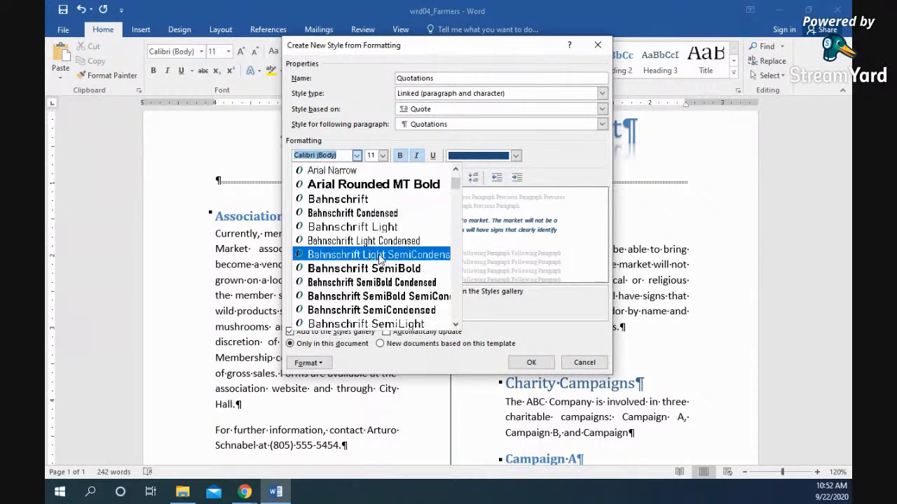
scroll(379, 256, down, 7)
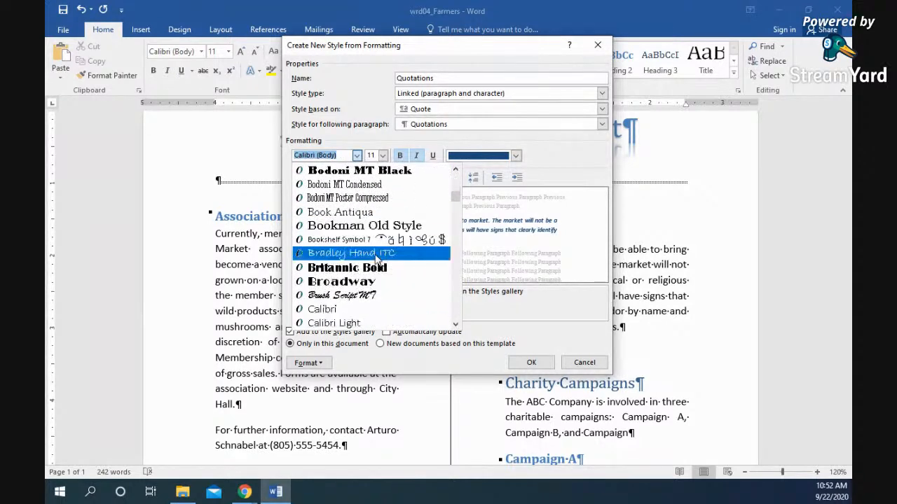
scroll(374, 260, down, 6)
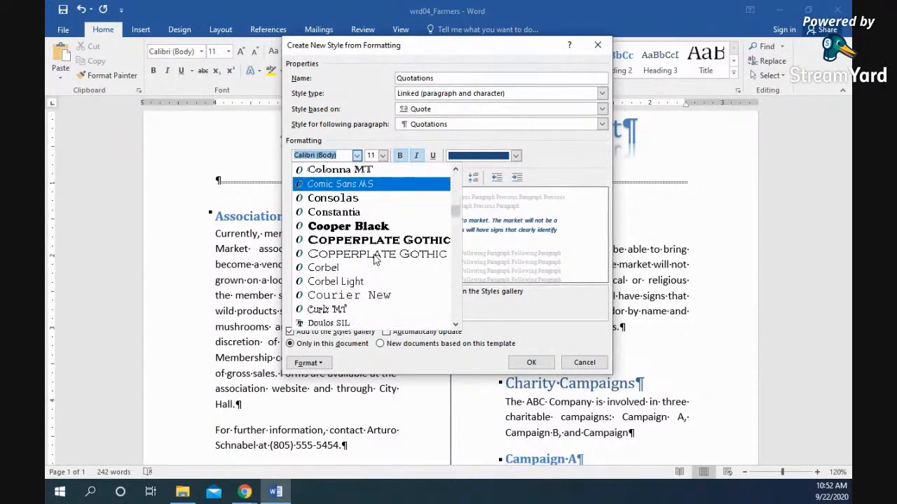
scroll(374, 260, up, 2)
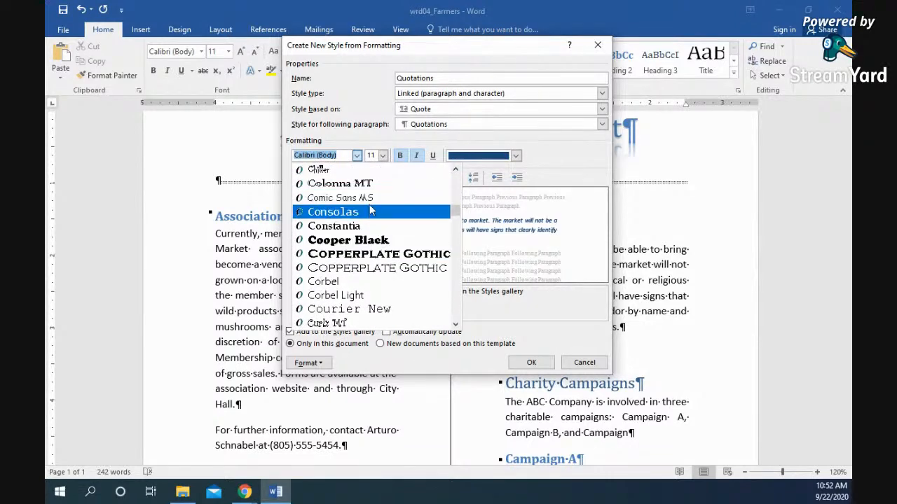
click(393, 198)
click(531, 362)
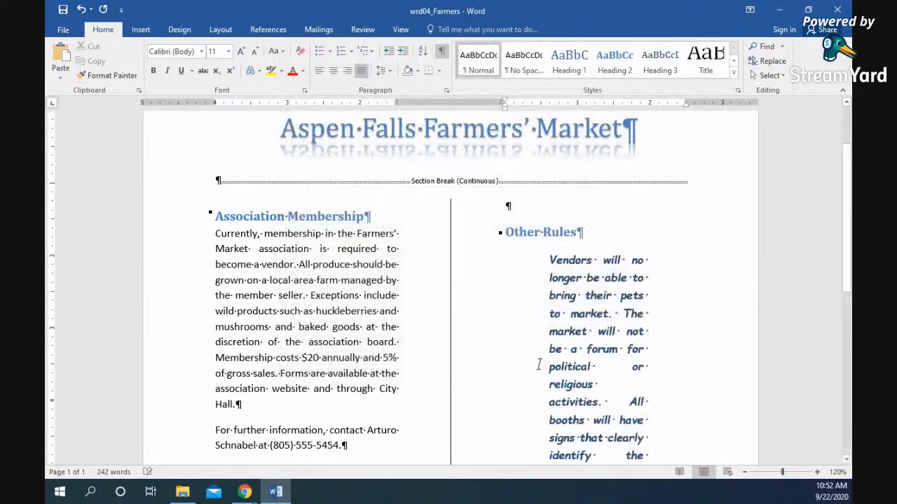
- Review the Quotations-styled vendors paragraph, then bring up the Design tab's theme options
scroll(594, 312, down, 3)
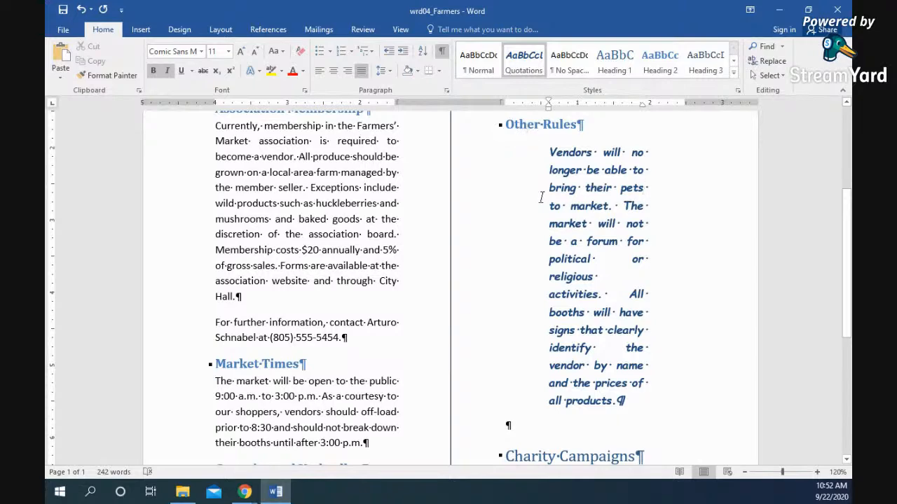
scroll(551, 207, down, 5)
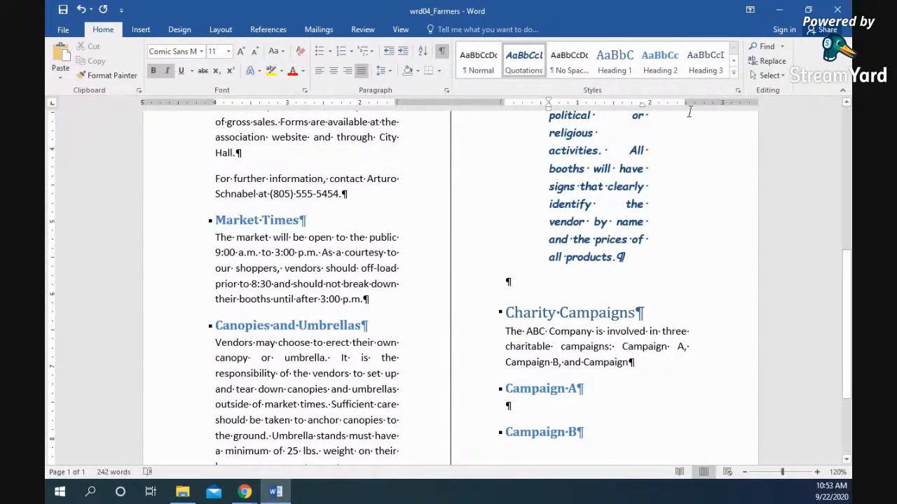
click(180, 29)
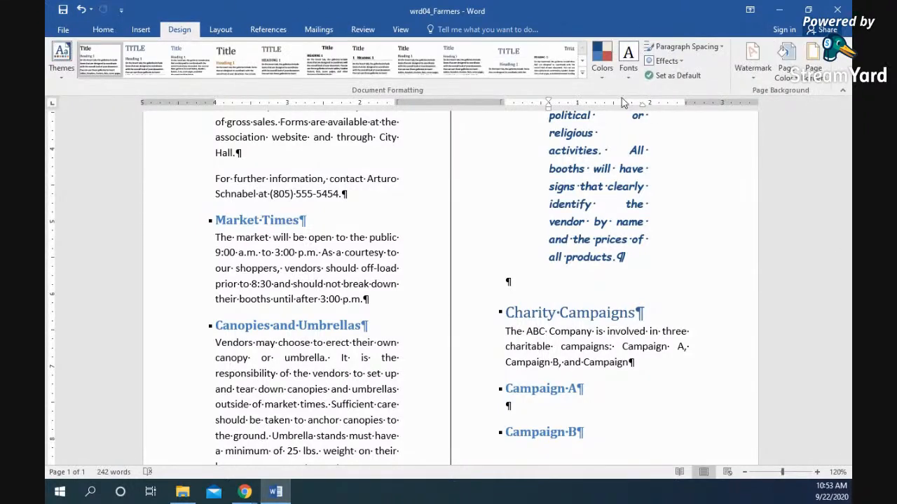
click(581, 72)
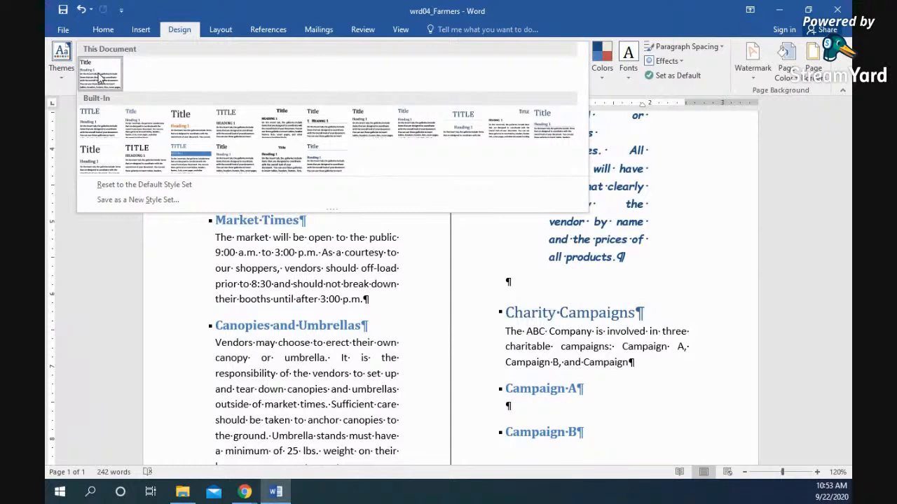
right_click(99, 78)
key(Escape)
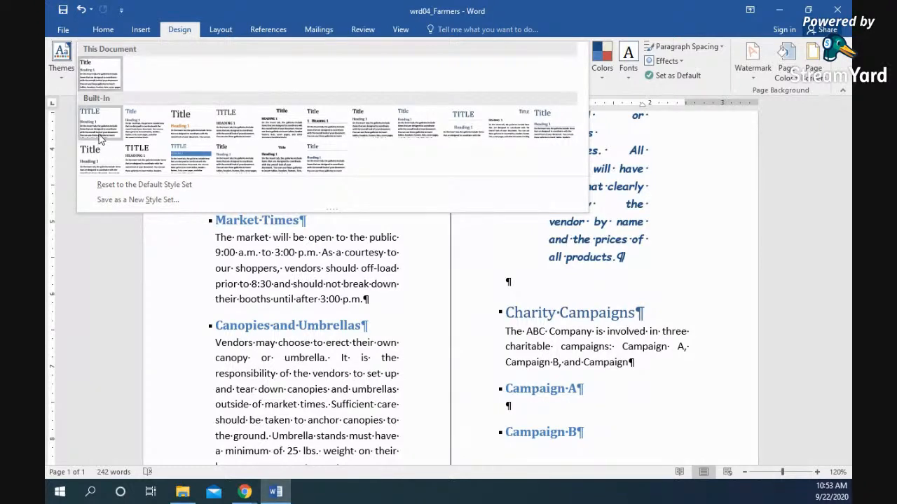
right_click(102, 132)
click(632, 96)
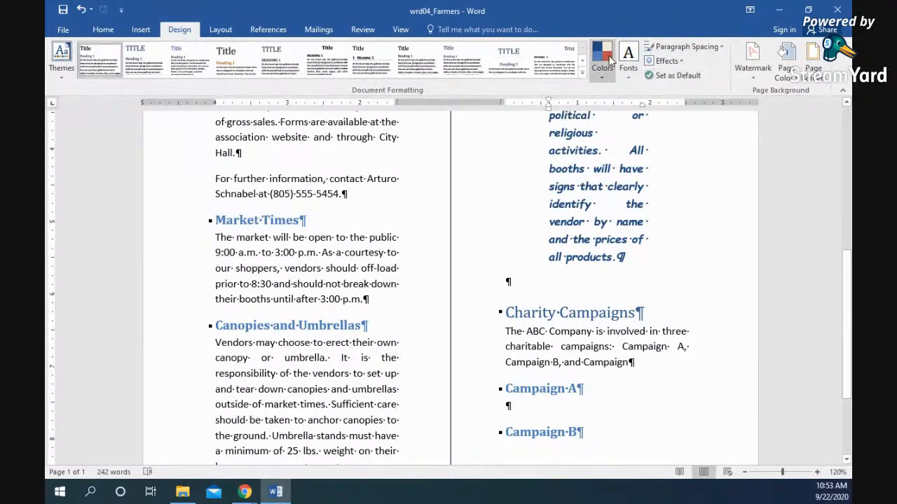
click(605, 70)
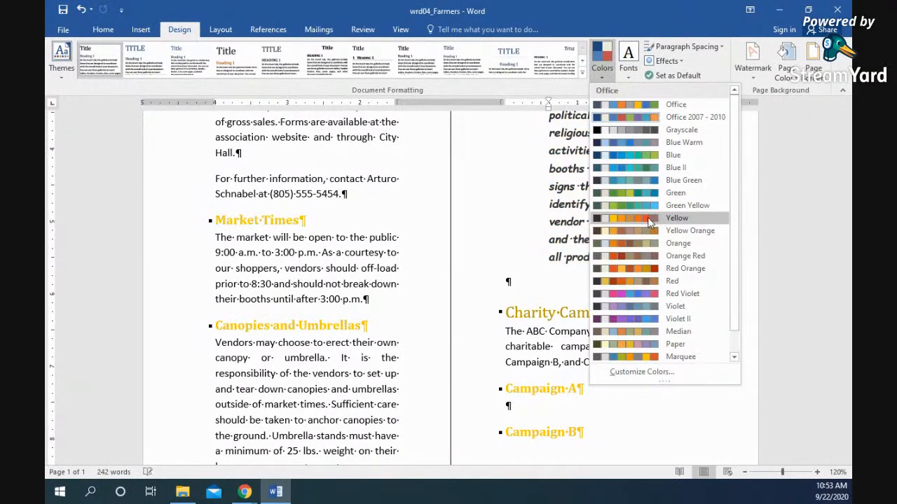
scroll(647, 217, down, 1)
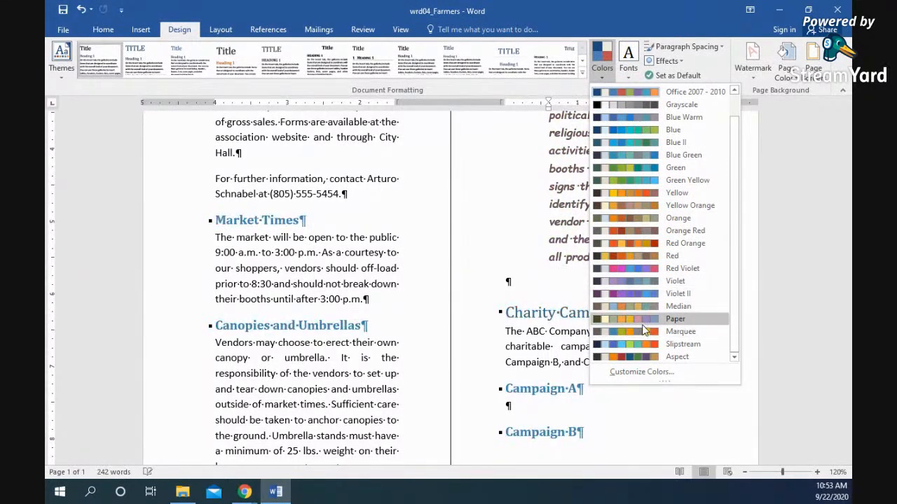
click(642, 375)
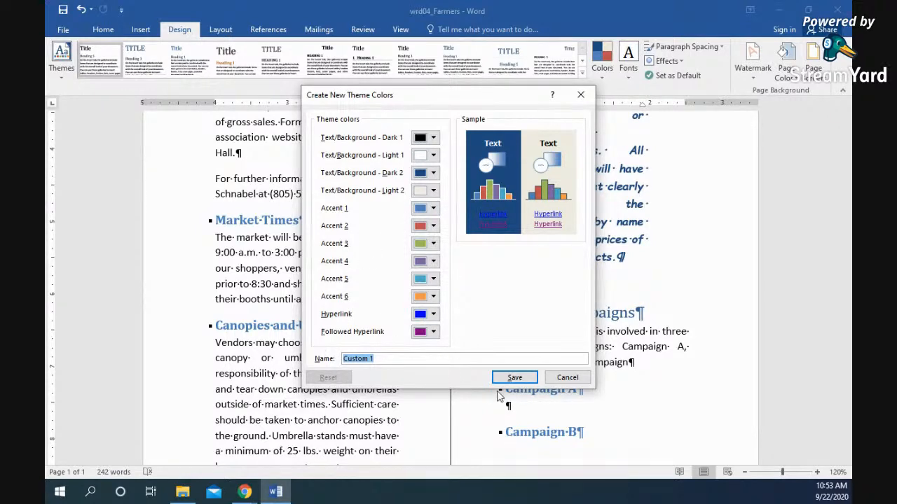
click(569, 381)
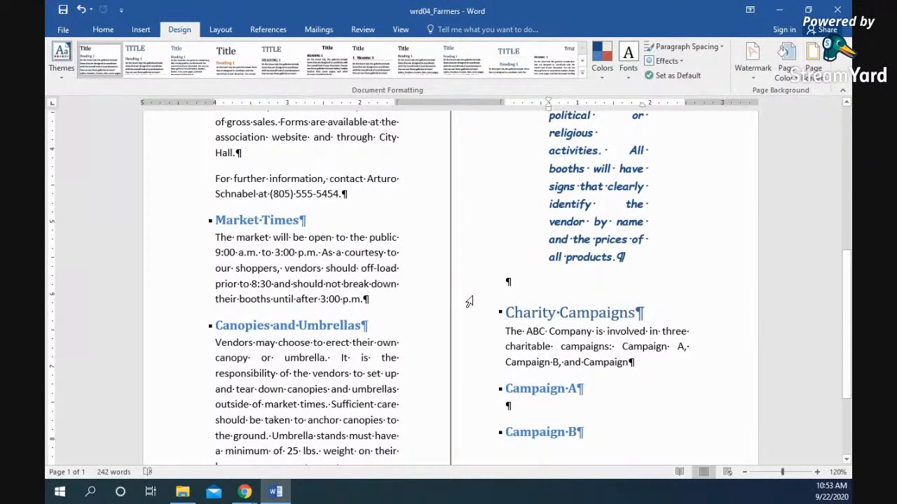
scroll(336, 253, up, 6)
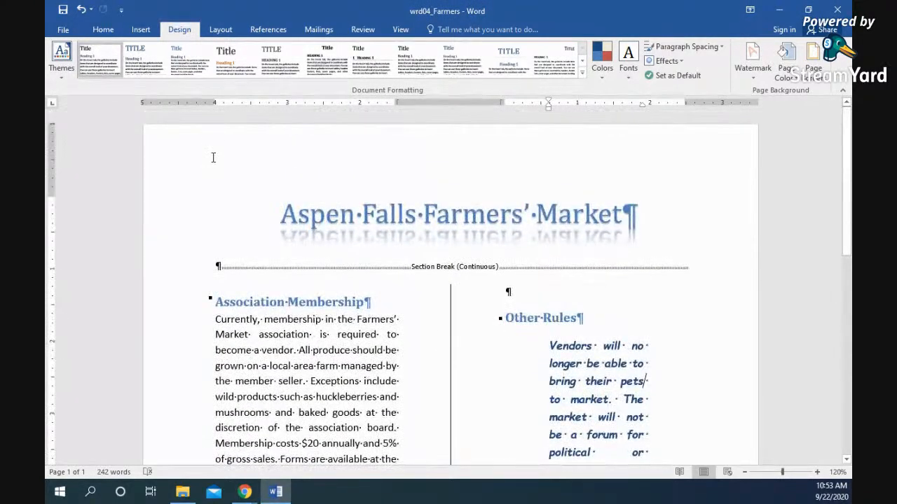
click(223, 30)
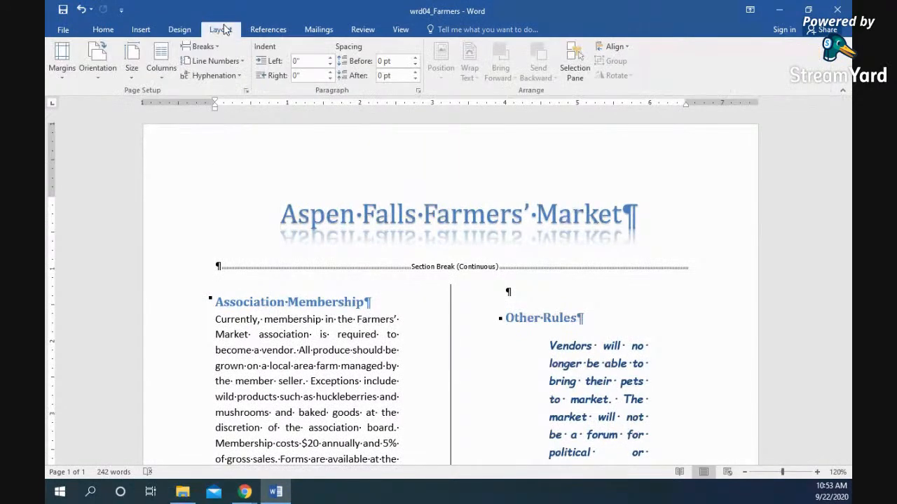
click(247, 92)
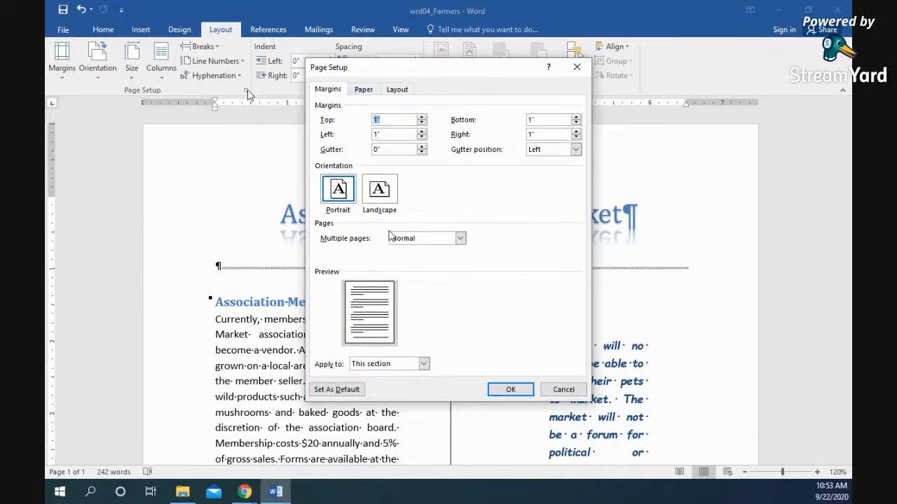
click(363, 89)
click(437, 119)
click(437, 121)
click(437, 120)
click(437, 120)
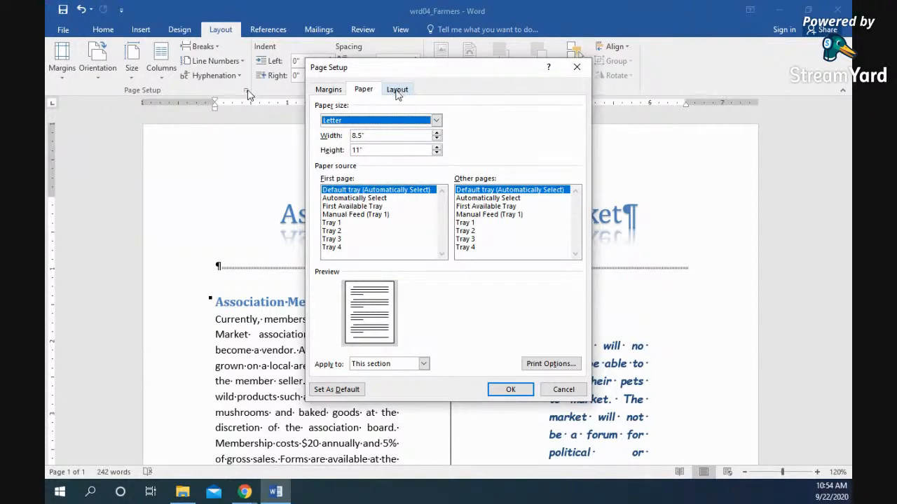
click(326, 89)
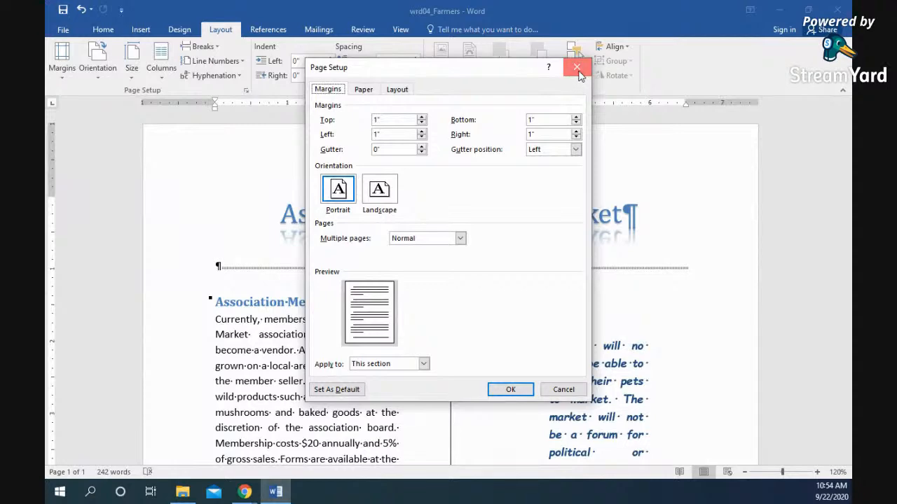
click(577, 70)
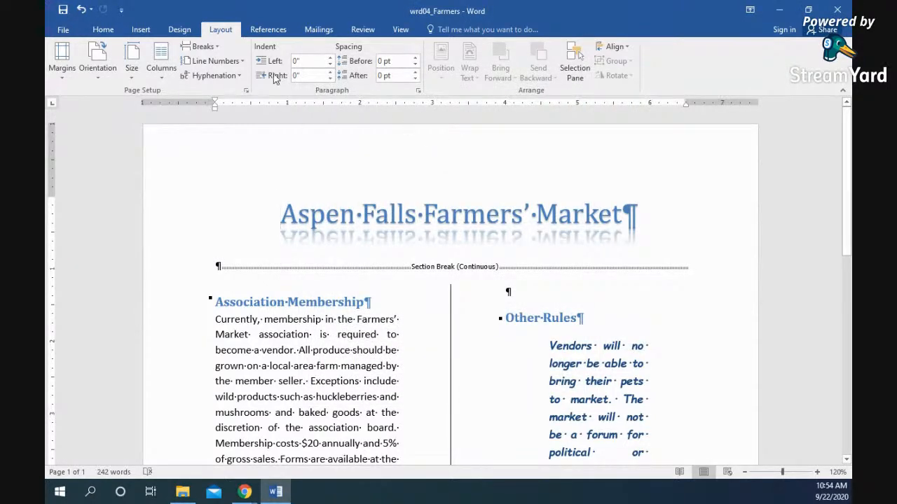
- Check Page Color without changing it, then open Page Borders with the Box setting chosen
click(180, 31)
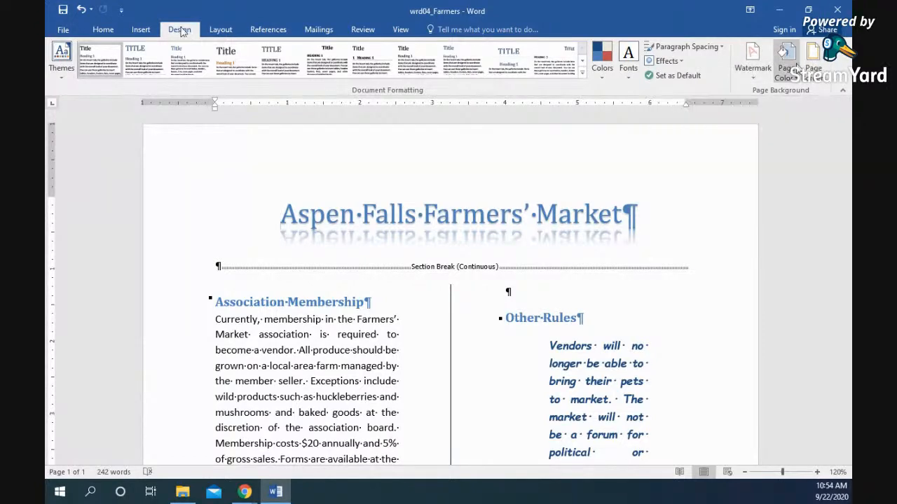
click(786, 63)
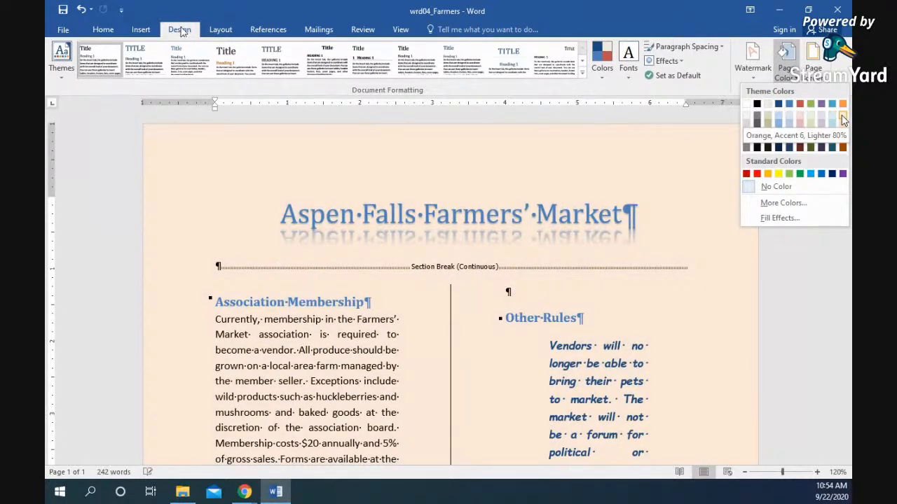
click(813, 60)
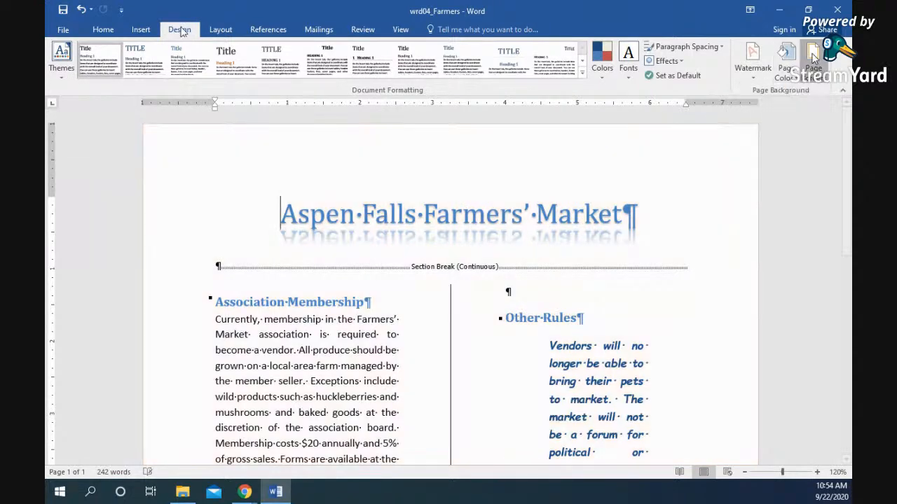
click(302, 196)
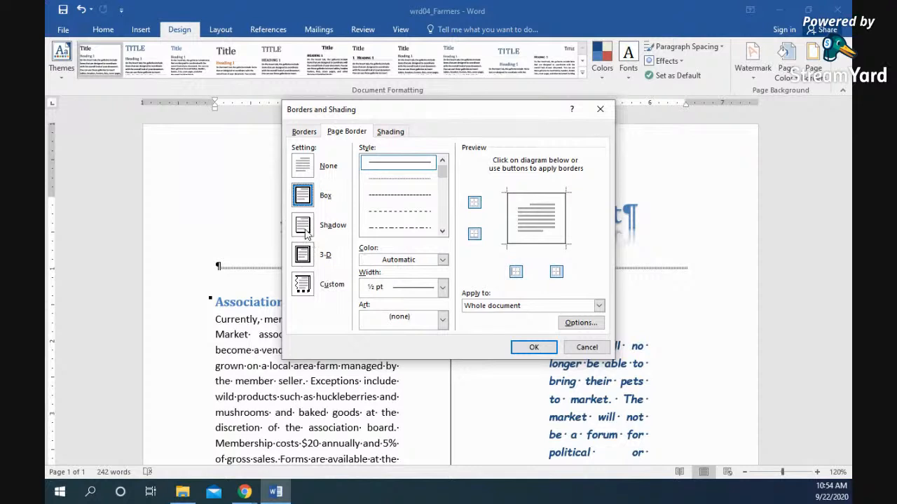
- Apply a 3 pt dark blue box border to every page
click(442, 288)
click(407, 403)
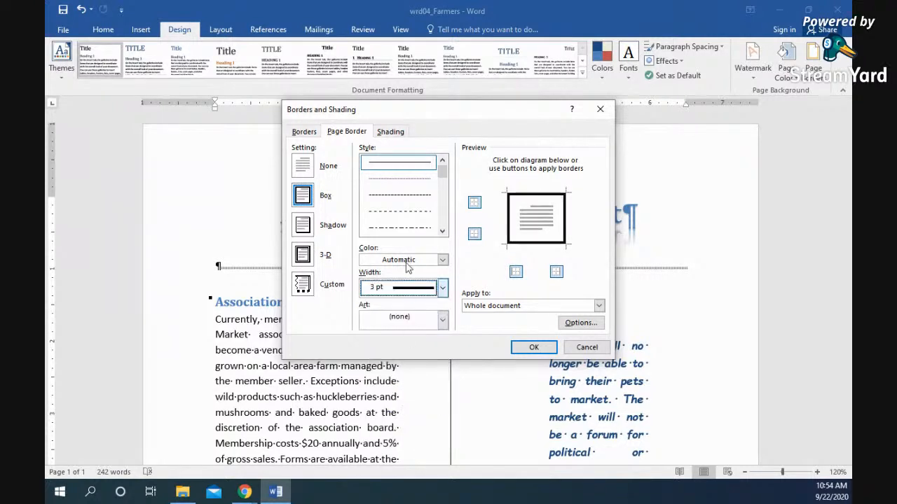
click(442, 260)
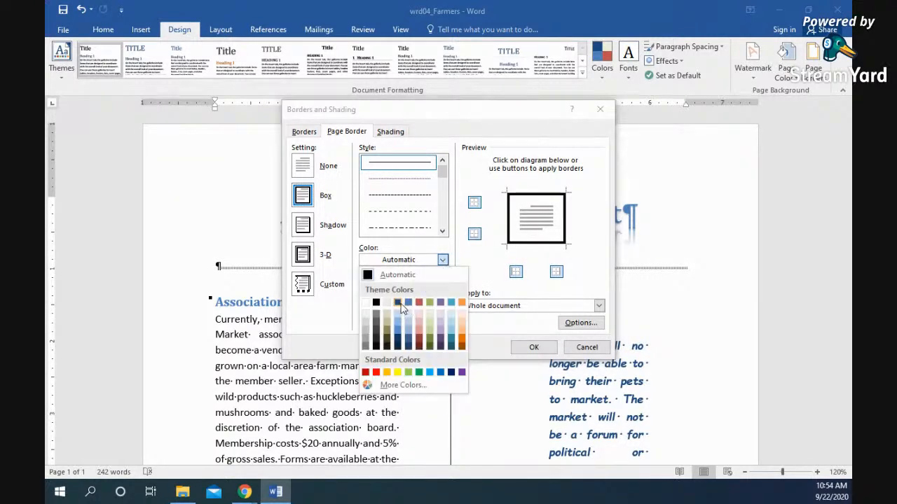
click(405, 309)
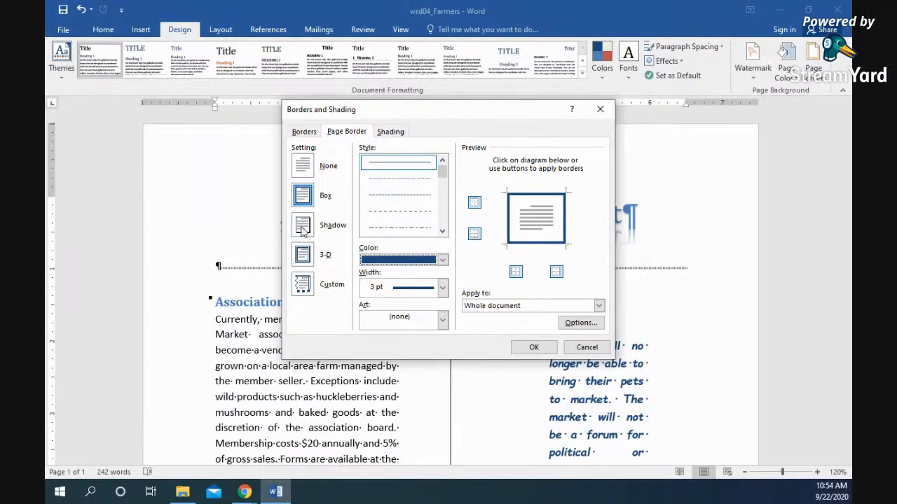
click(532, 347)
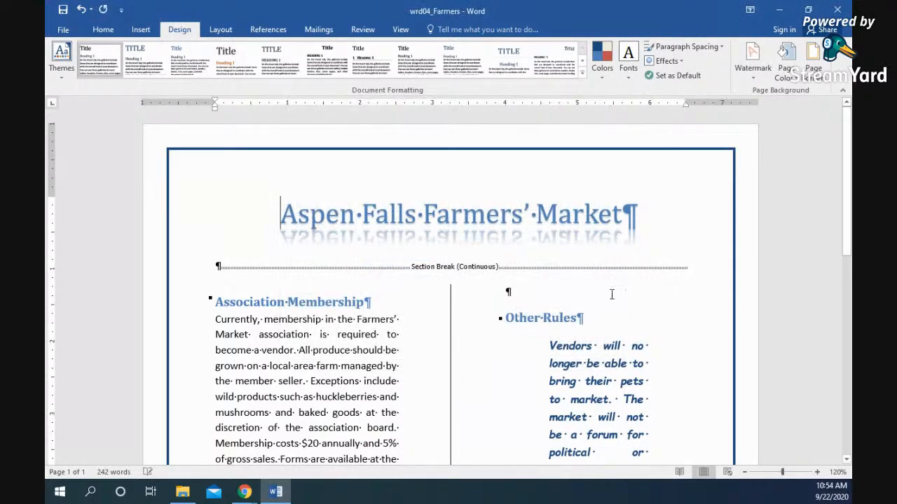
scroll(663, 313, down, 5)
scroll(663, 312, down, 5)
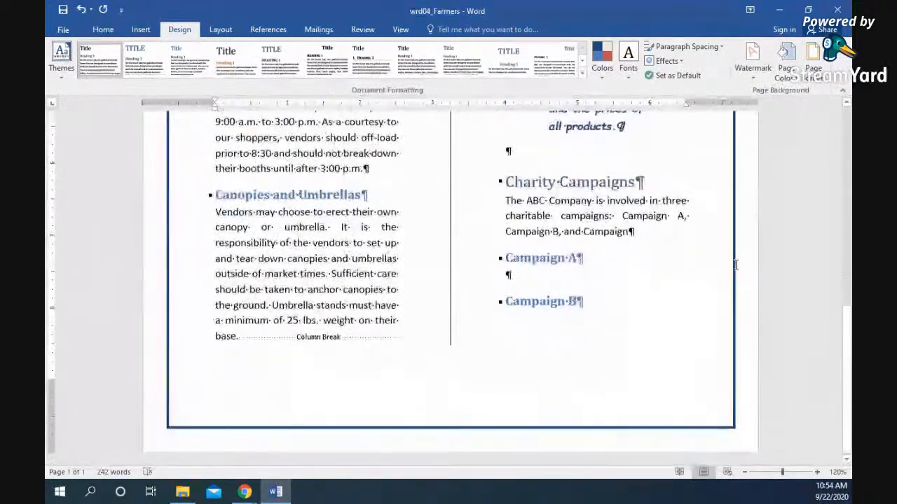
scroll(658, 321, up, 3)
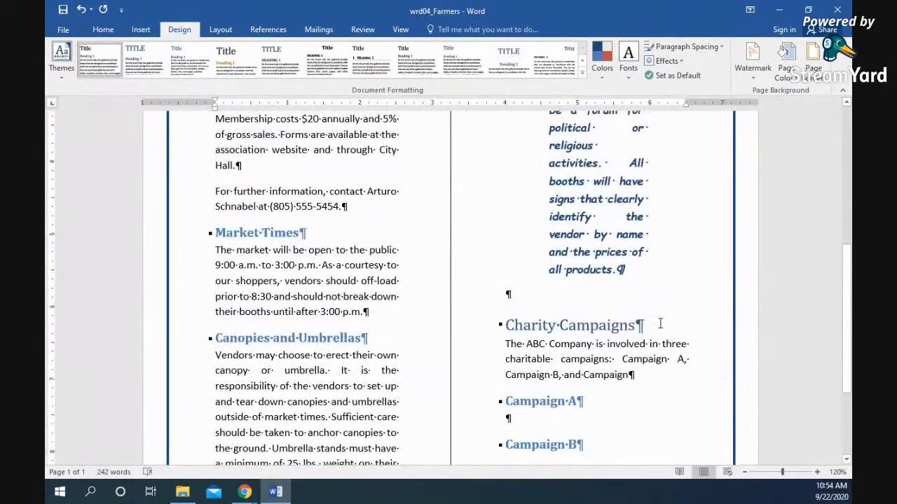
- Select the Market Times paragraph and give it a 3-D paragraph border
drag(369, 313, 203, 250)
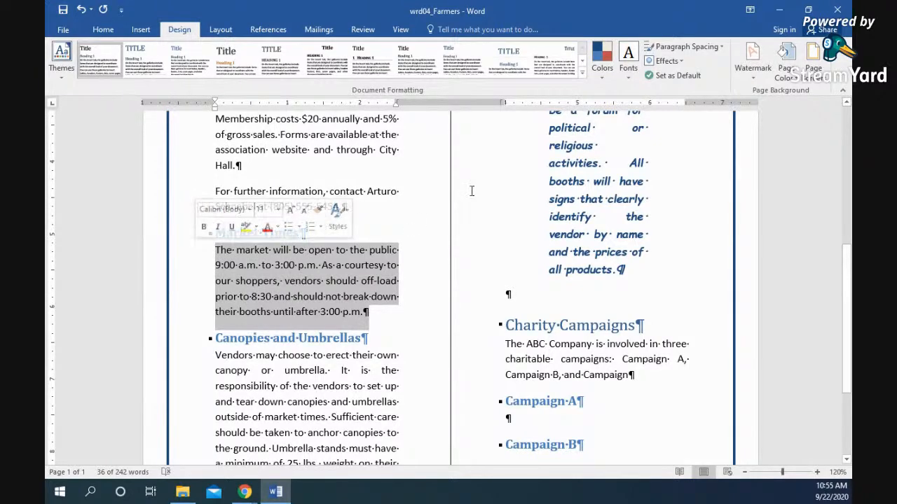
click(814, 63)
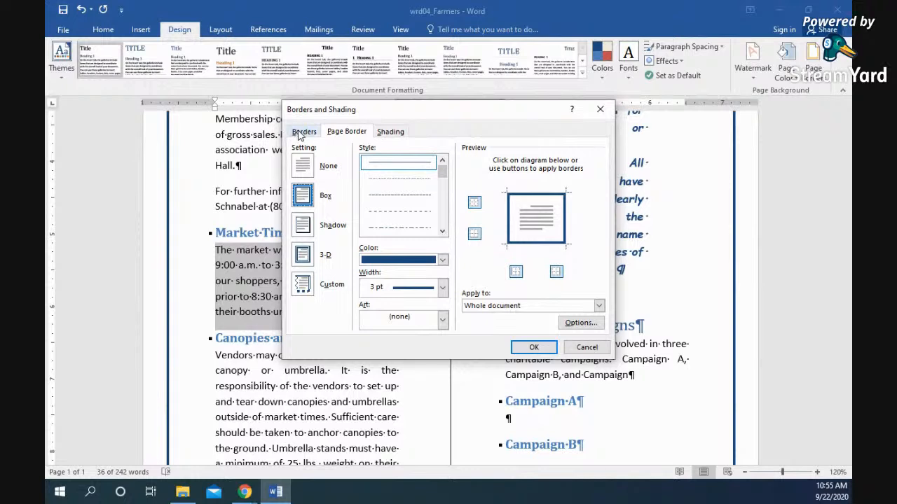
click(304, 131)
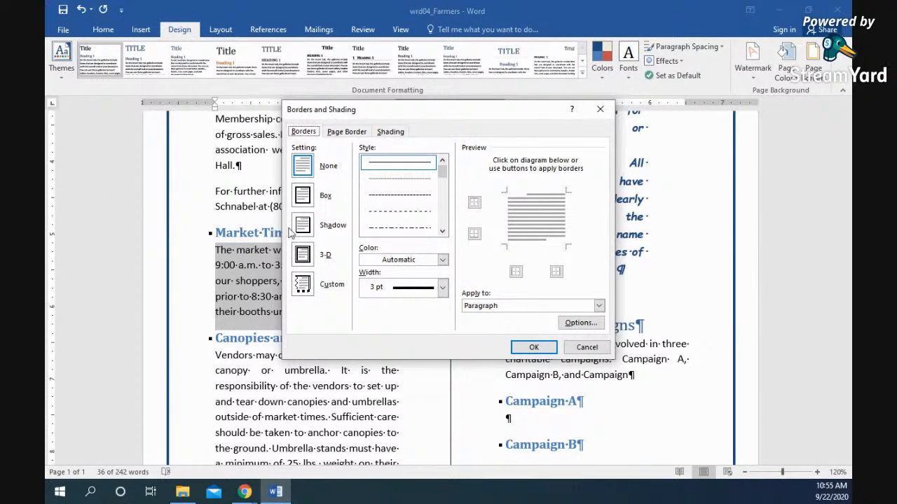
click(303, 254)
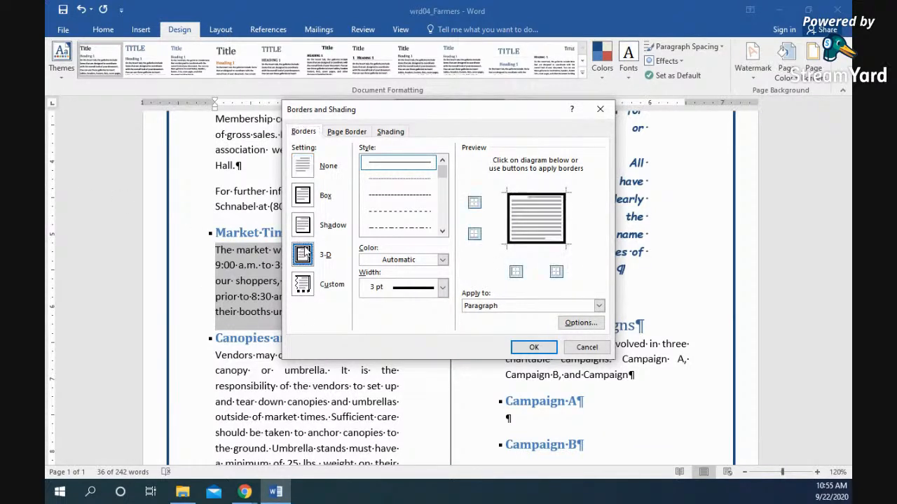
- Make the paragraph border a dark blue wavy line at ¾ pt
click(442, 259)
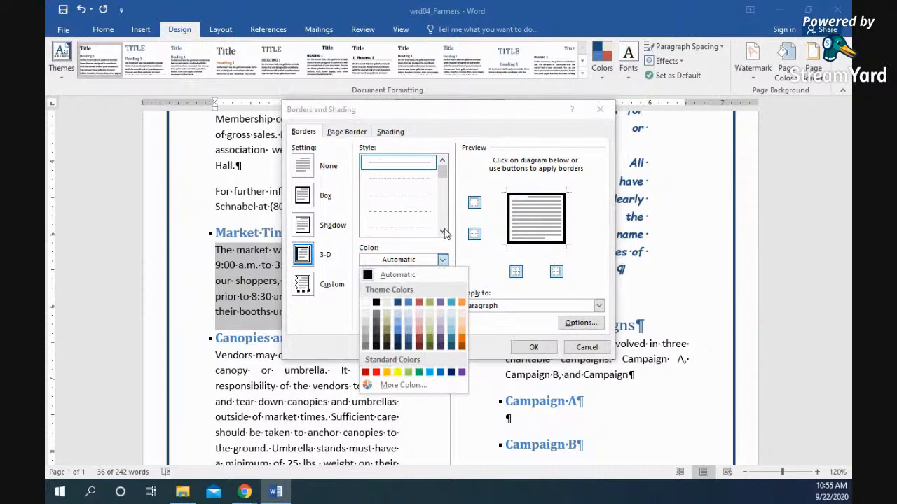
click(442, 231)
click(442, 231)
click(442, 231)
click(442, 231)
click(442, 231)
click(442, 231)
click(443, 231)
click(442, 232)
click(443, 231)
click(411, 228)
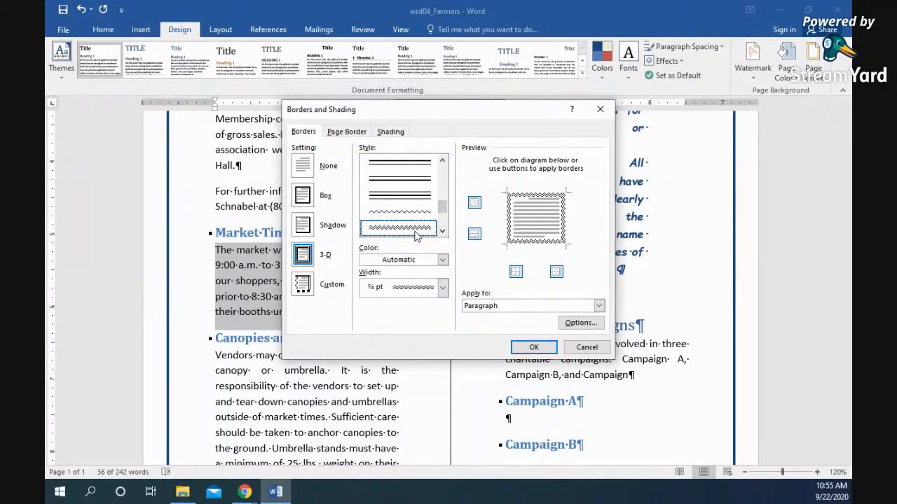
click(442, 260)
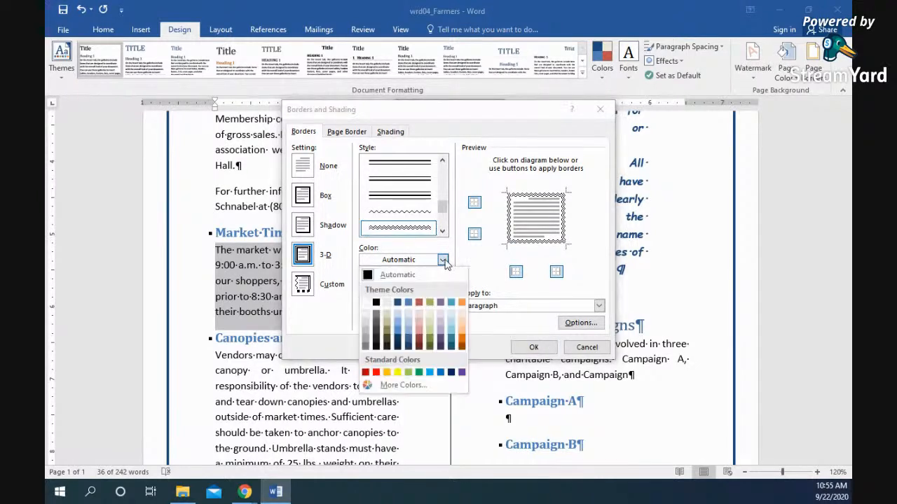
click(398, 303)
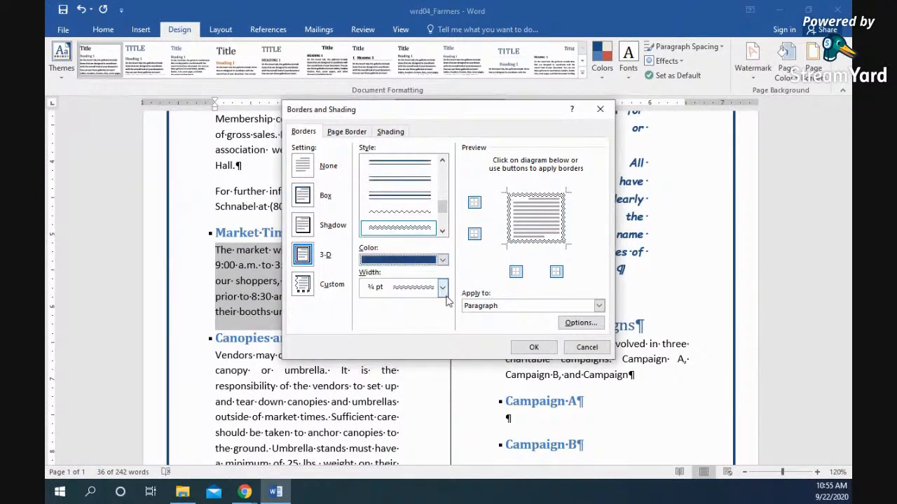
click(442, 288)
click(449, 289)
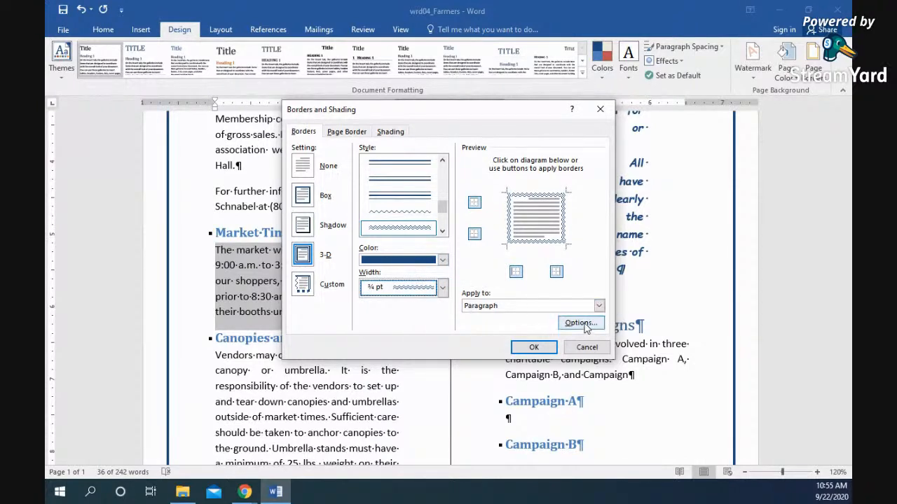
- Shade the paragraph with a light fill and a 20% pattern, and apply it
click(391, 131)
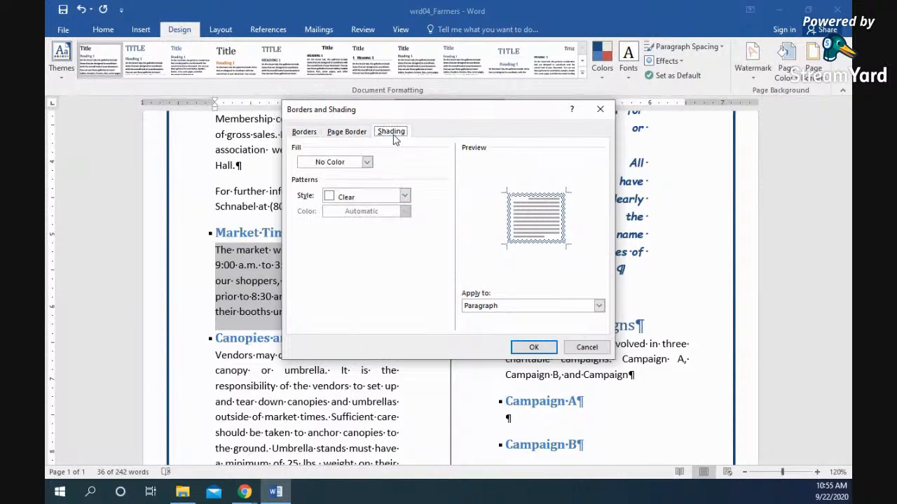
click(367, 162)
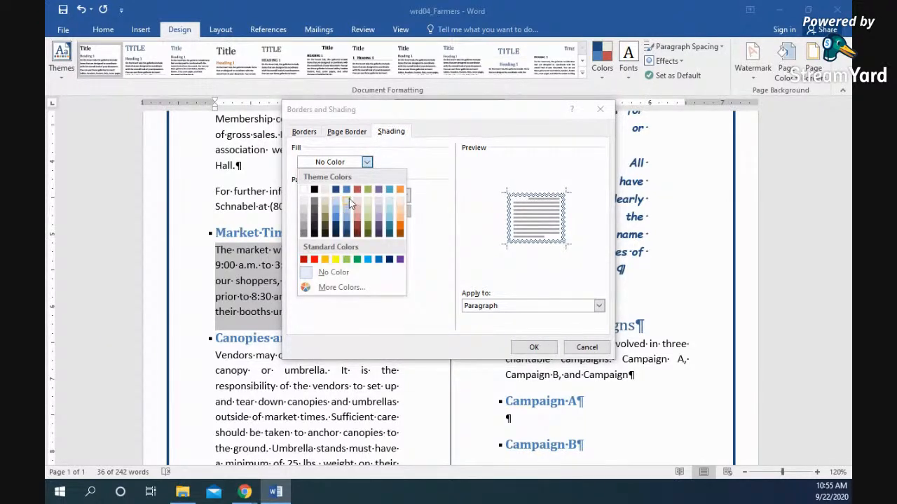
click(348, 199)
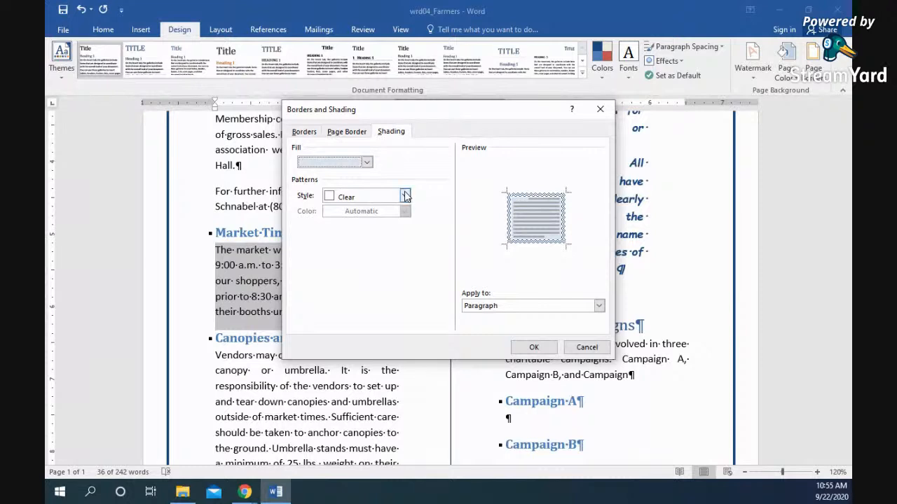
click(405, 196)
click(358, 259)
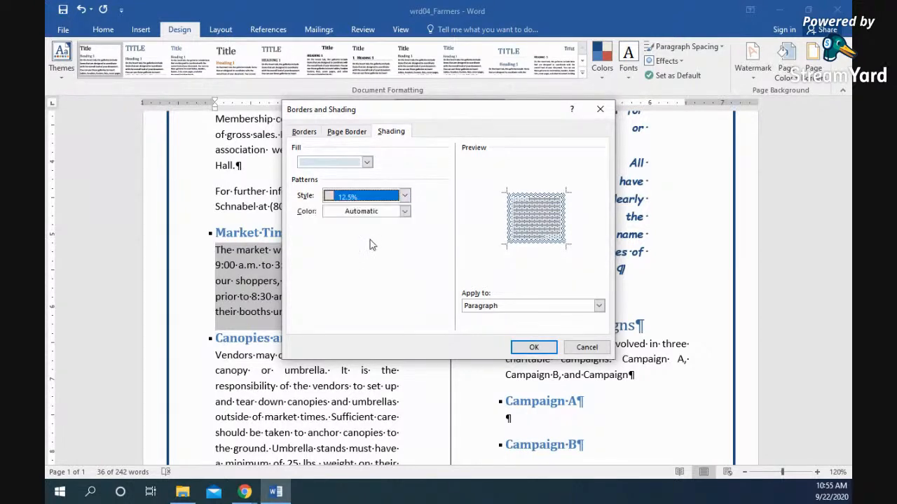
click(405, 196)
click(349, 278)
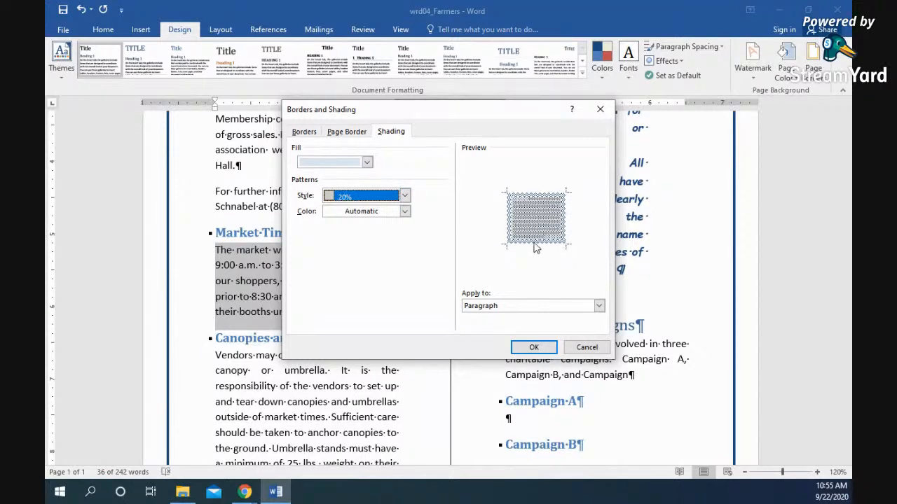
click(535, 349)
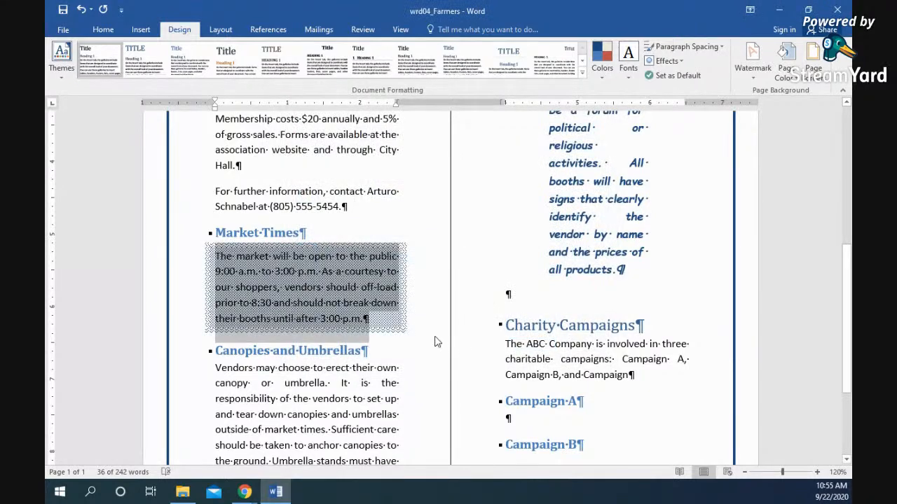
click(438, 333)
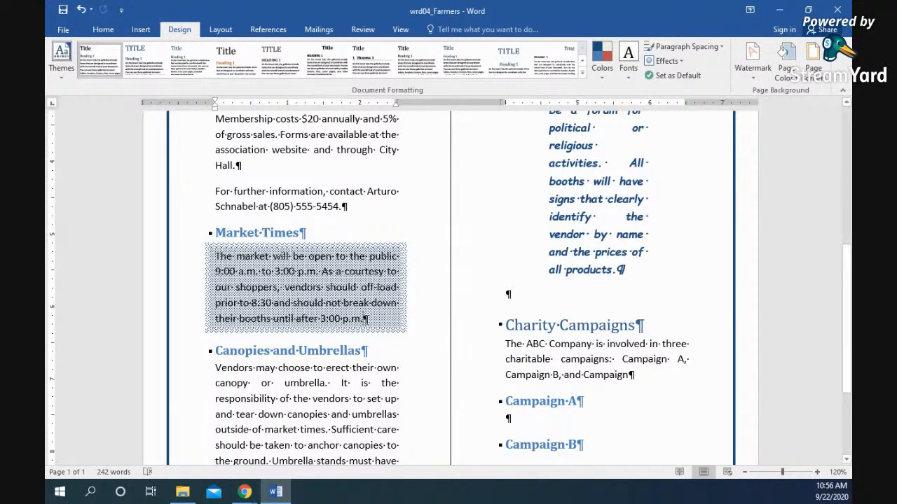
- Undo the Market Times paragraph's wavy border and patterned shading
drag(366, 318, 321, 319)
key(ctrl+z)
click(393, 321)
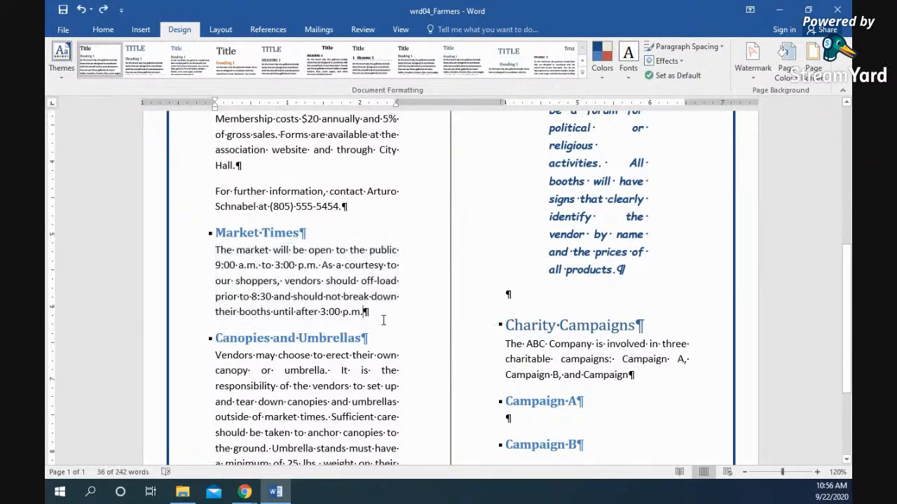
- Make the time 3:00 p.m. bold and dark blue
drag(365, 311, 321, 313)
key(ctrl+b)
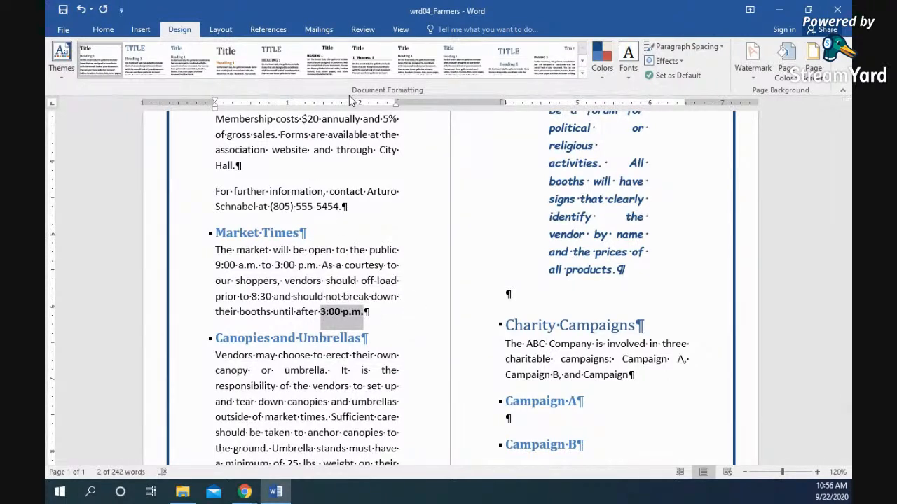
click(101, 31)
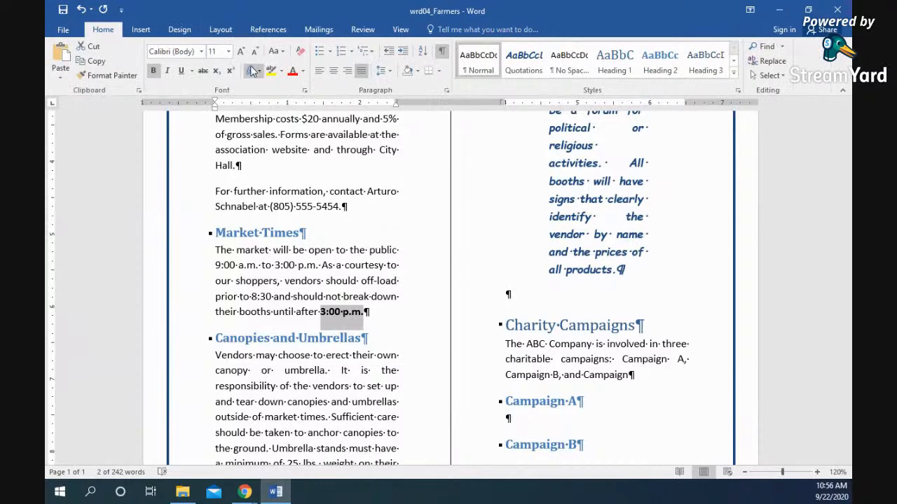
click(302, 72)
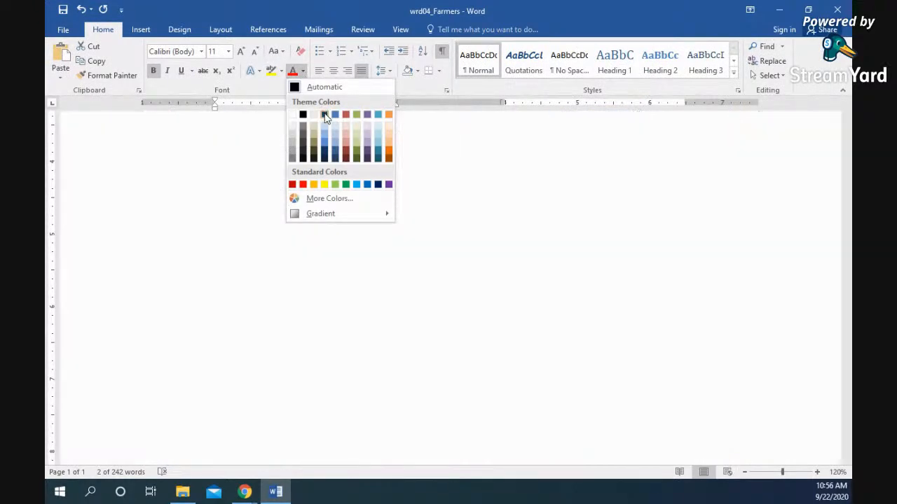
click(324, 116)
click(380, 323)
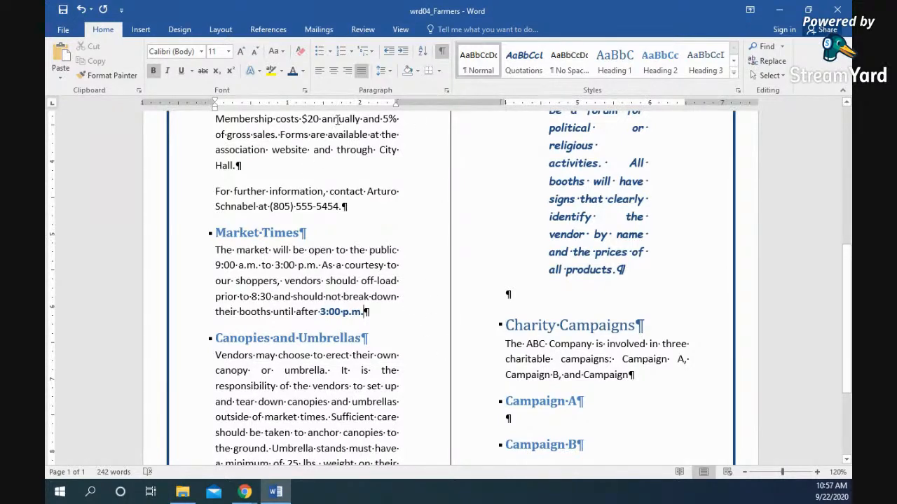
- Search online pictures for 'farmer' and insert the old farmer in overalls photo
click(141, 29)
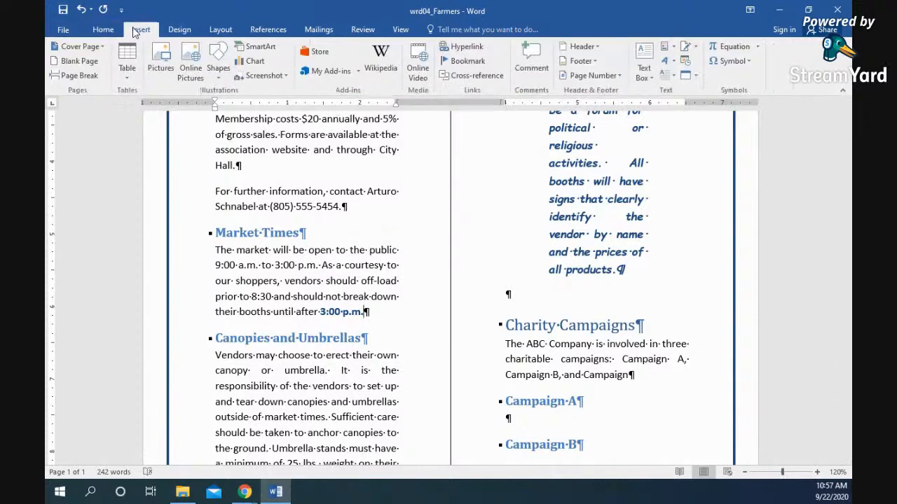
click(193, 55)
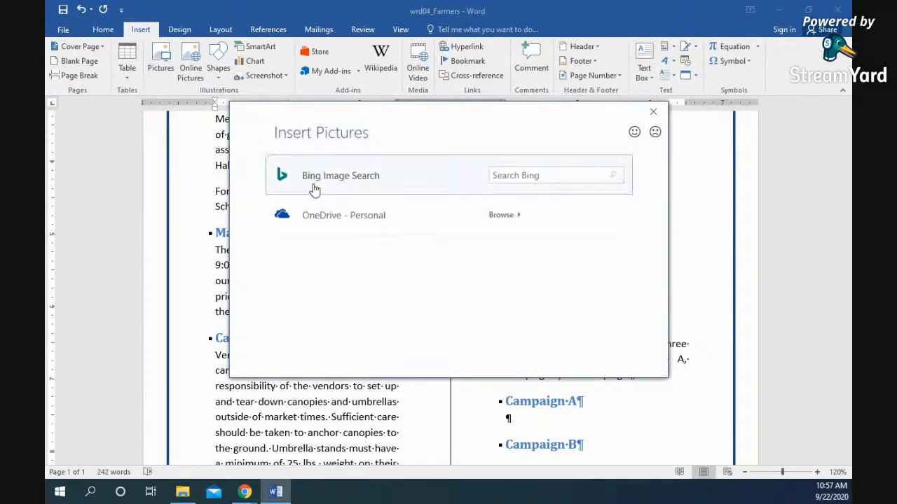
click(523, 178)
text(farmer)
key(Return)
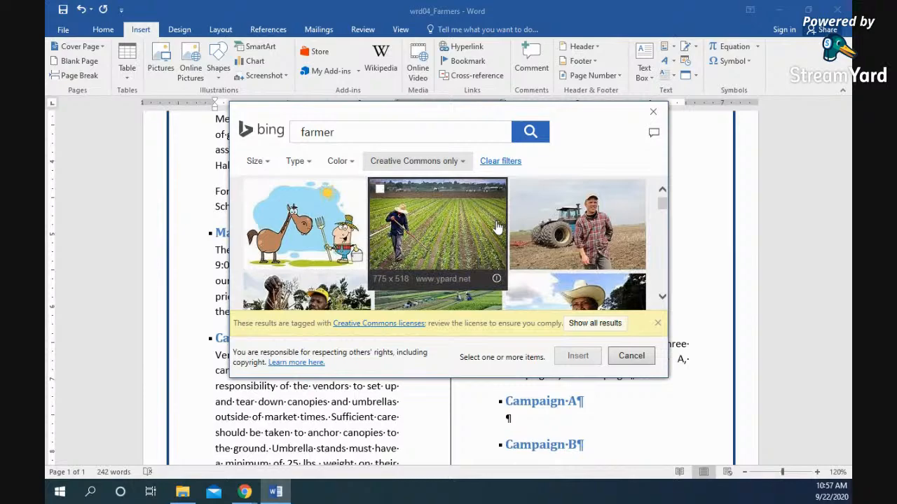
scroll(465, 206, down, 3)
scroll(464, 205, down, 5)
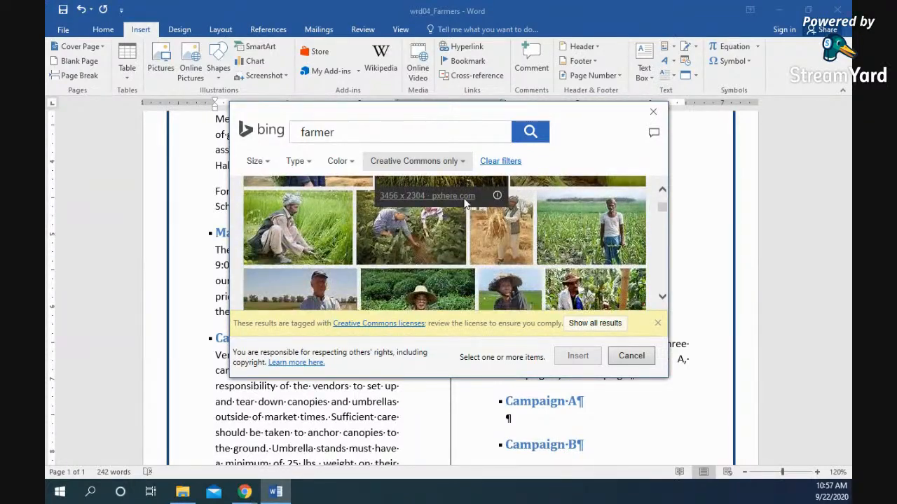
scroll(467, 204, down, 6)
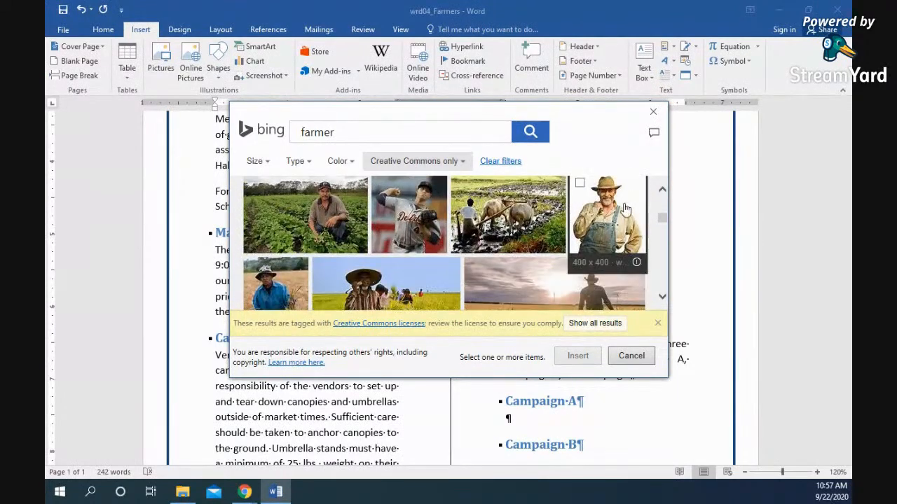
click(614, 211)
click(576, 360)
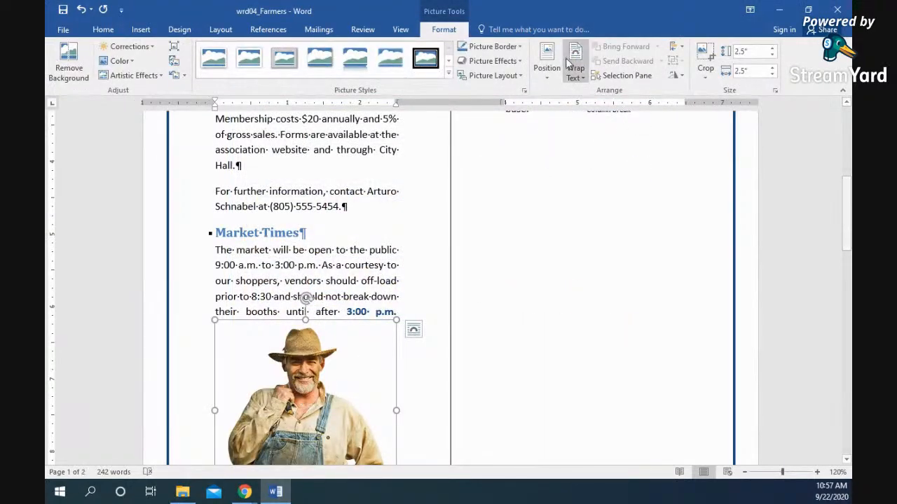
- Position the farmer photo top centre with tight text wrapping, dragged between the columns
click(546, 61)
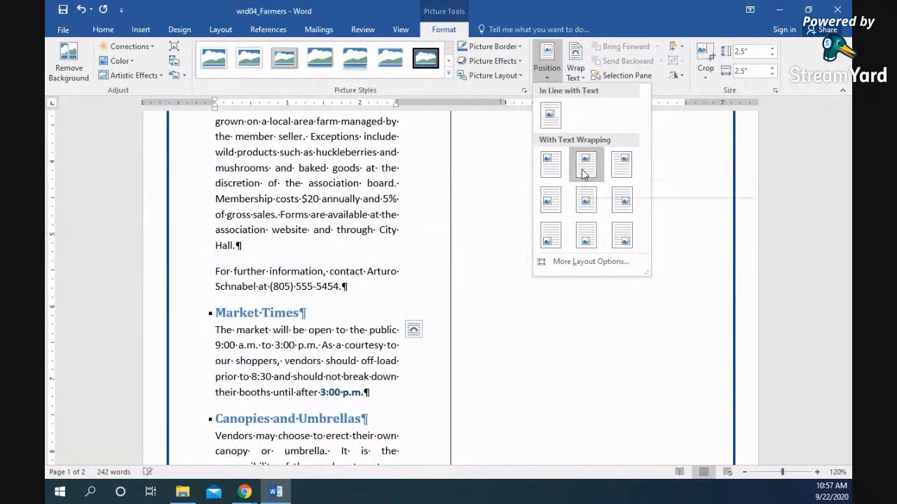
click(588, 174)
click(574, 70)
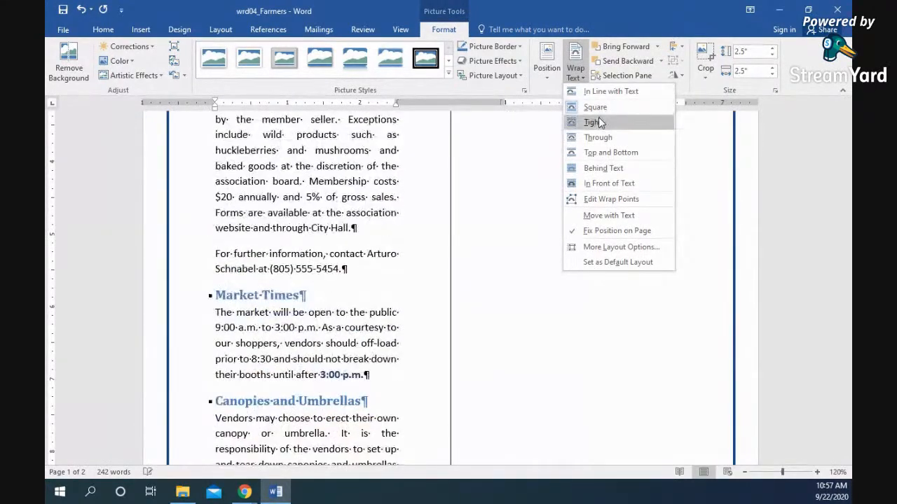
click(599, 122)
scroll(570, 177, up, 5)
drag(511, 254, 470, 356)
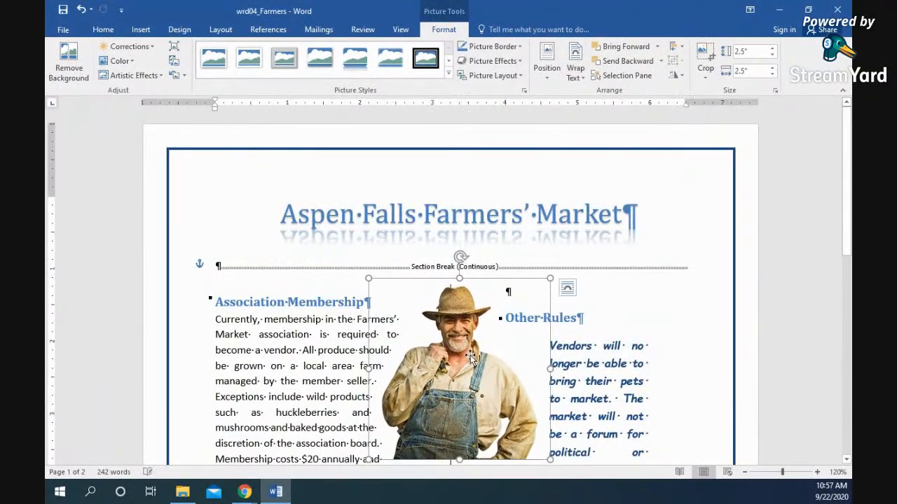
scroll(477, 357, down, 1)
scroll(482, 359, down, 3)
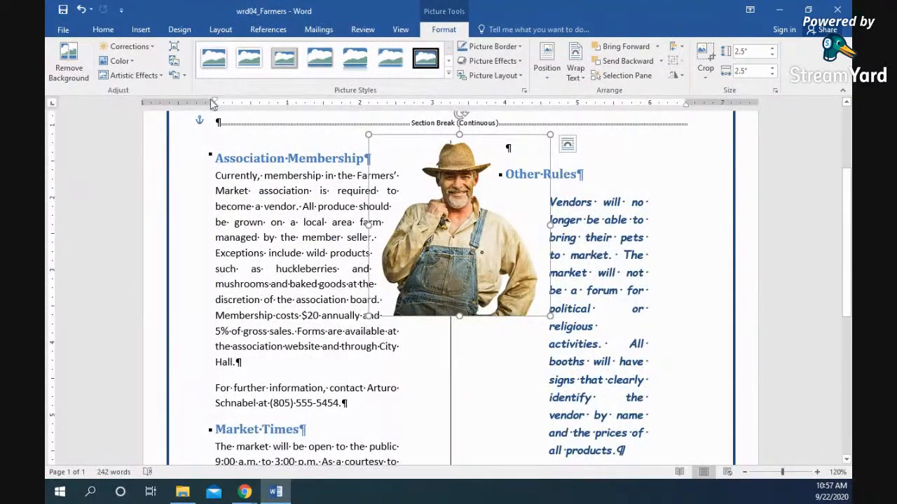
- Recolour the photo blue, move it lower, and select Charity Campaigns through Campaign B
click(124, 62)
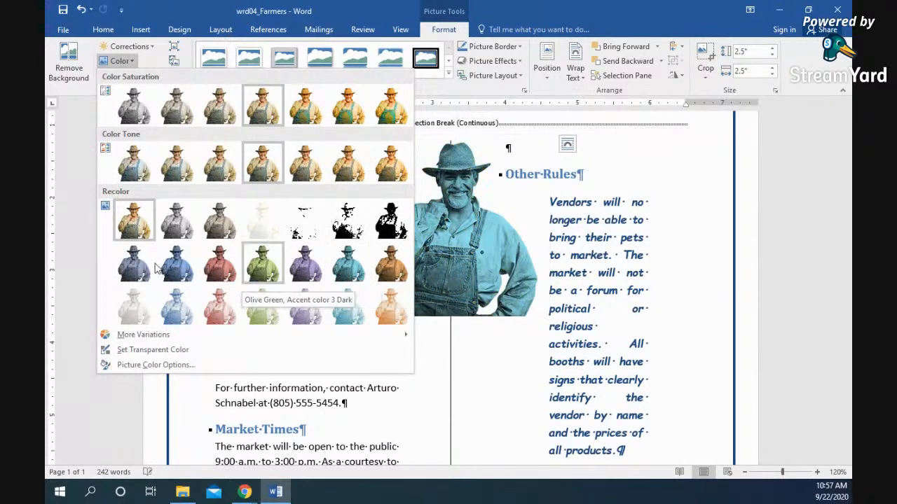
click(176, 268)
click(642, 259)
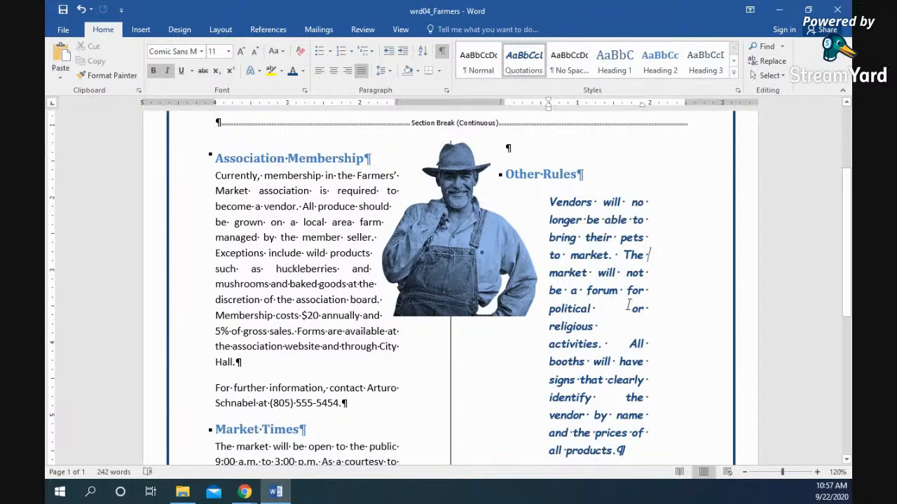
click(454, 269)
drag(454, 270, 451, 306)
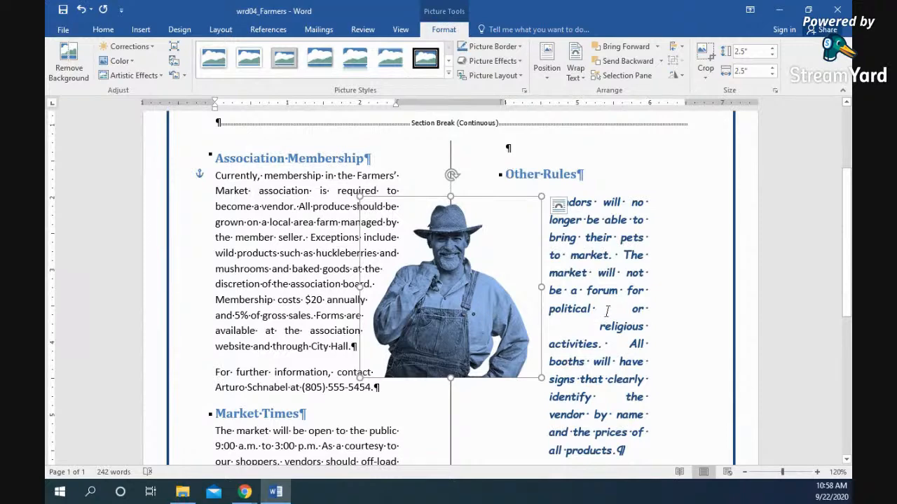
scroll(619, 310, down, 6)
drag(597, 351, 500, 223)
- Delete the Charity Campaigns section and reset the final empty paragraph to Normal style
key(Delete)
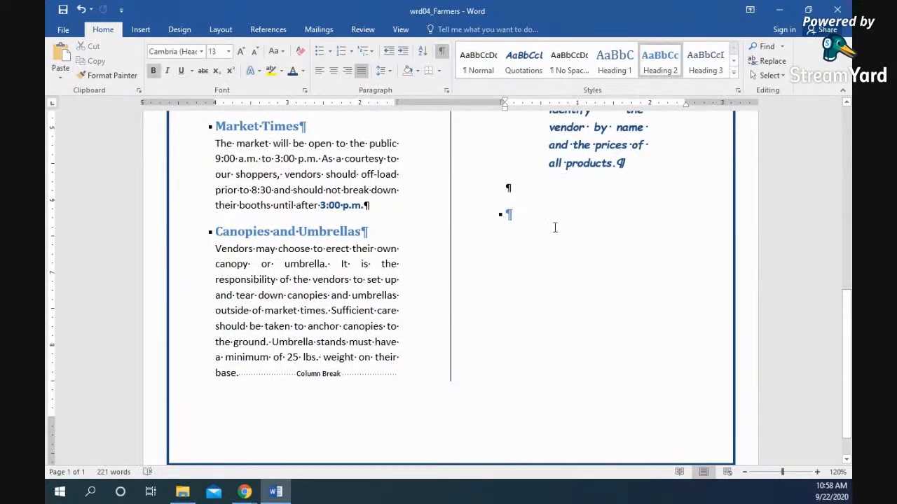
key(BackSpace)
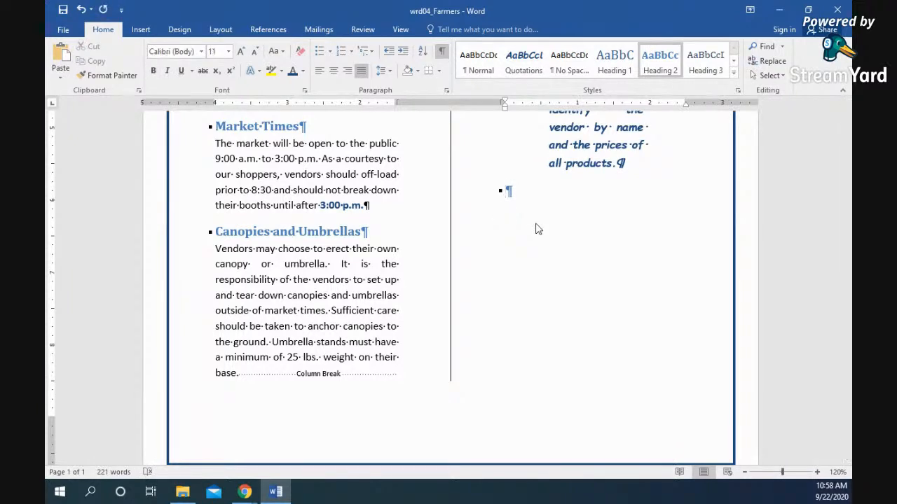
key(BackSpace)
key(Return)
key(Return)
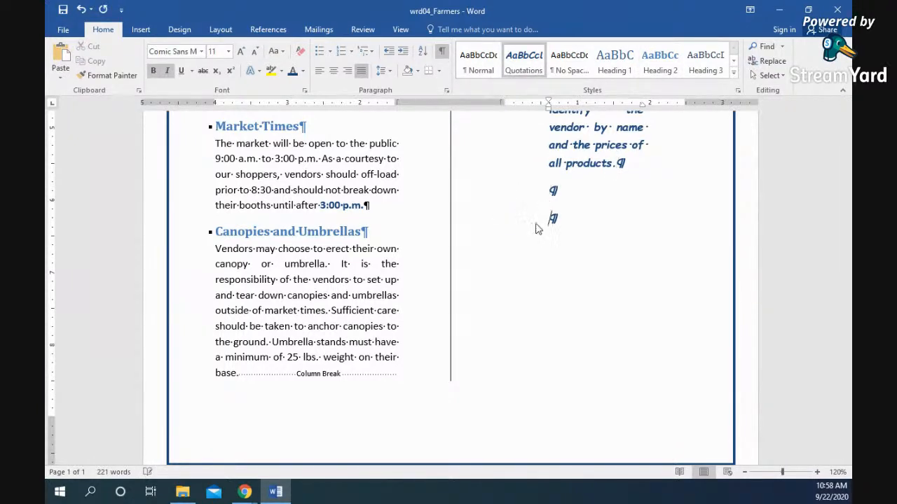
click(479, 61)
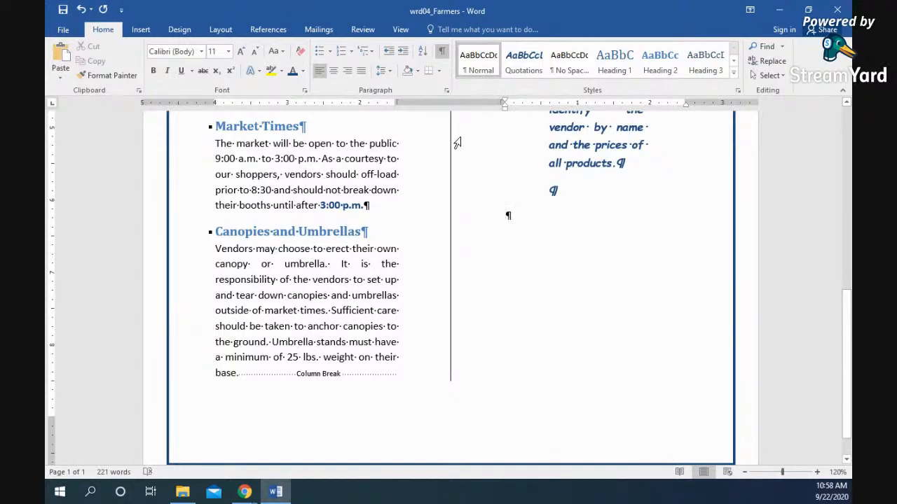
click(142, 31)
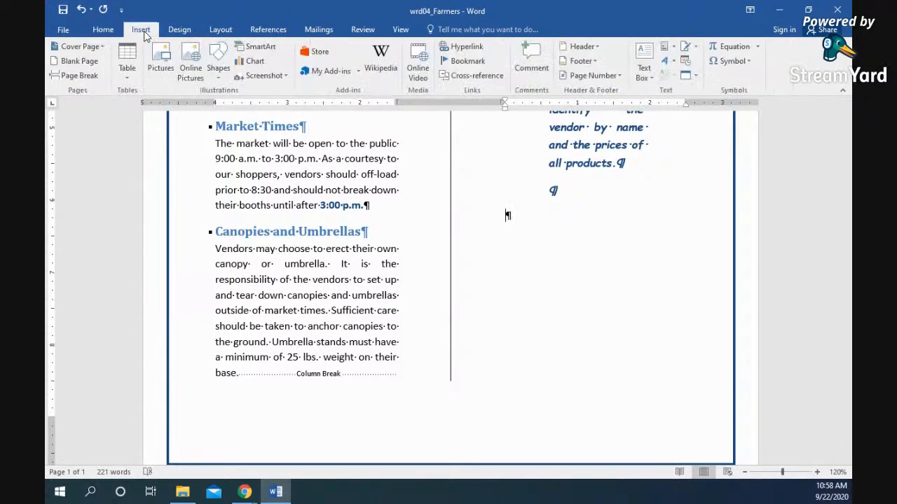
- Insert a Basic Cycle SmartArt graphic in the right column below the Other Rules paragraph
click(252, 46)
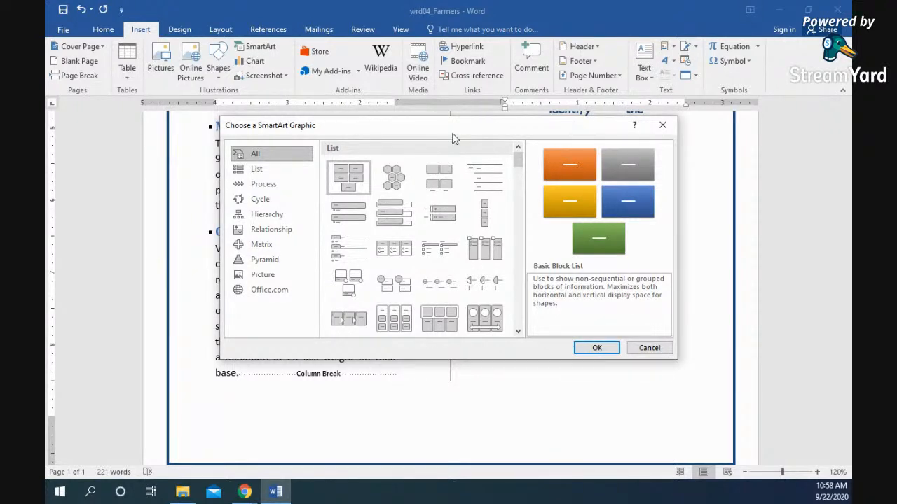
click(263, 200)
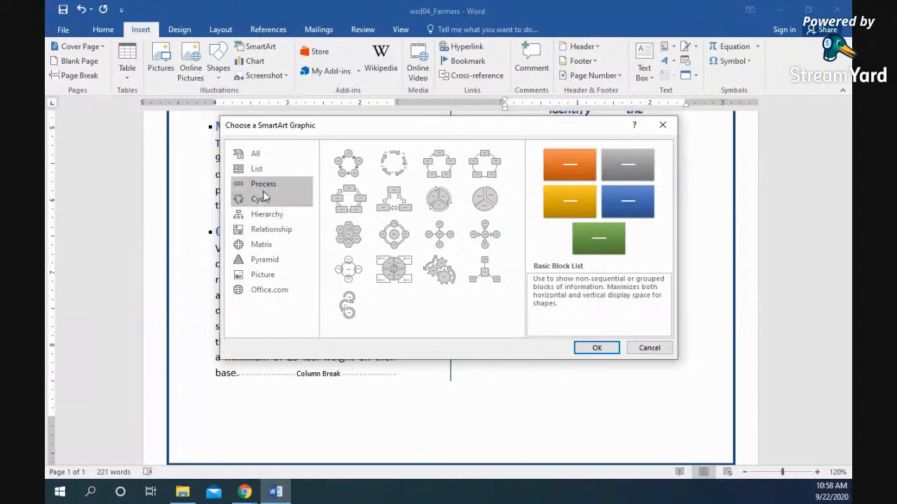
click(344, 170)
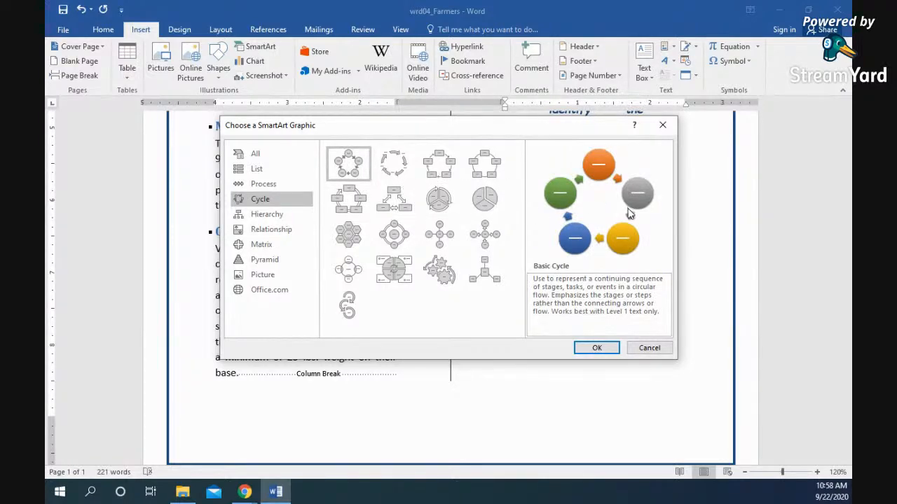
click(595, 346)
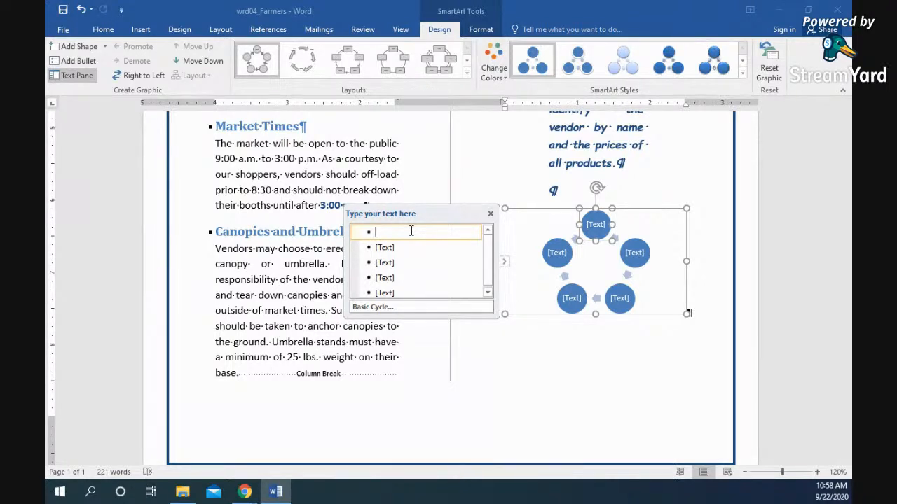
- Label the circles Till Soil, Plant Seeds, Water Crop and Harvest Crop, and remove the empty fifth item
text(Till Soil)
key(Down)
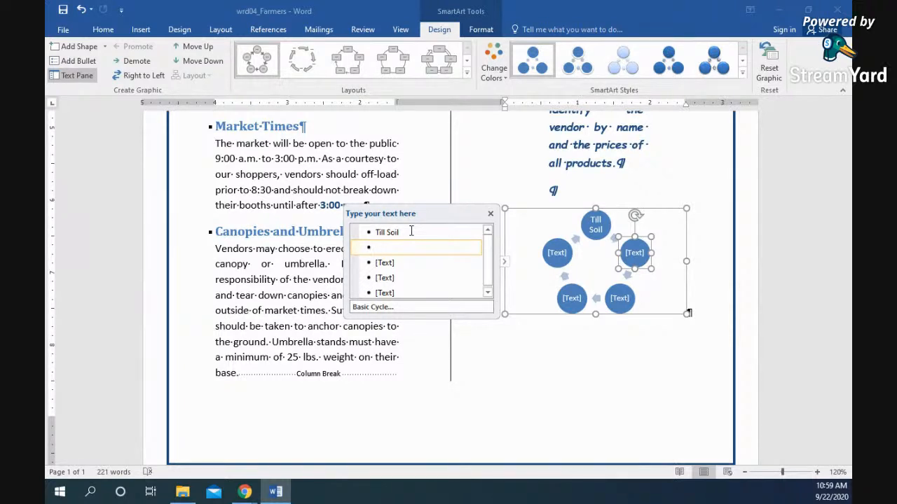
text(Plant Seeds)
key(Down)
text(Water Crop)
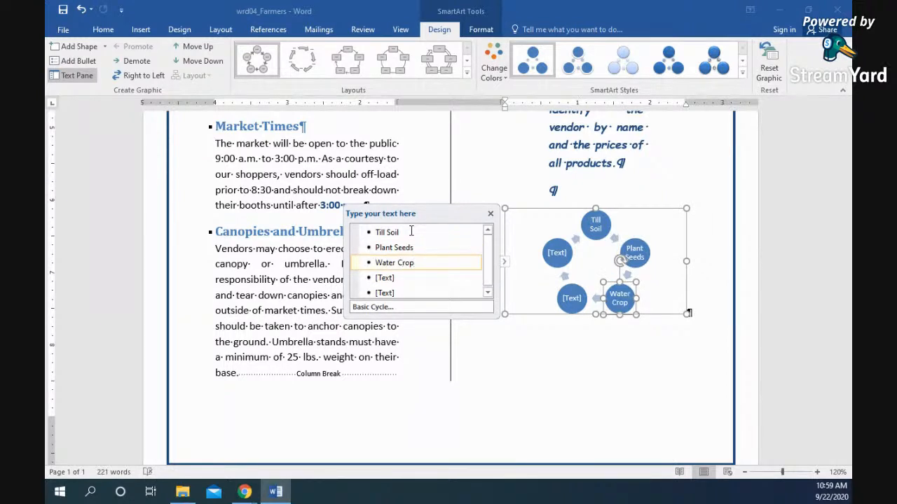
key(Down)
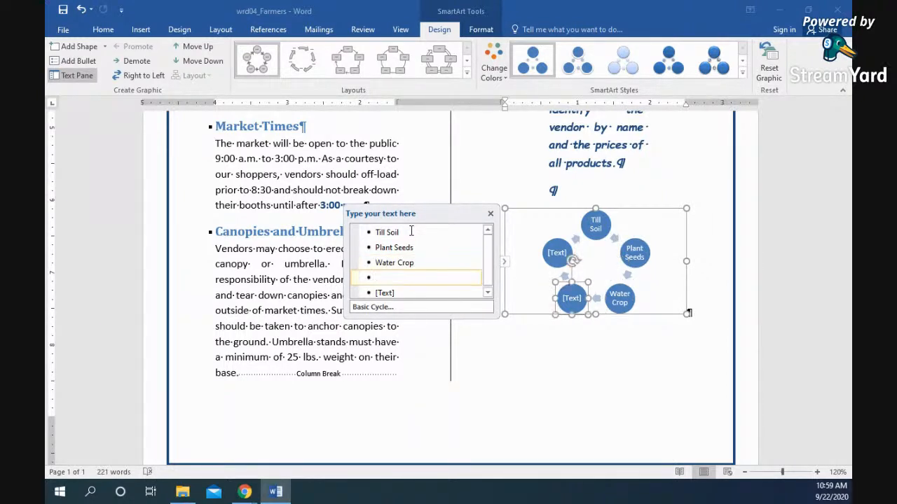
text(Harvest Crop)
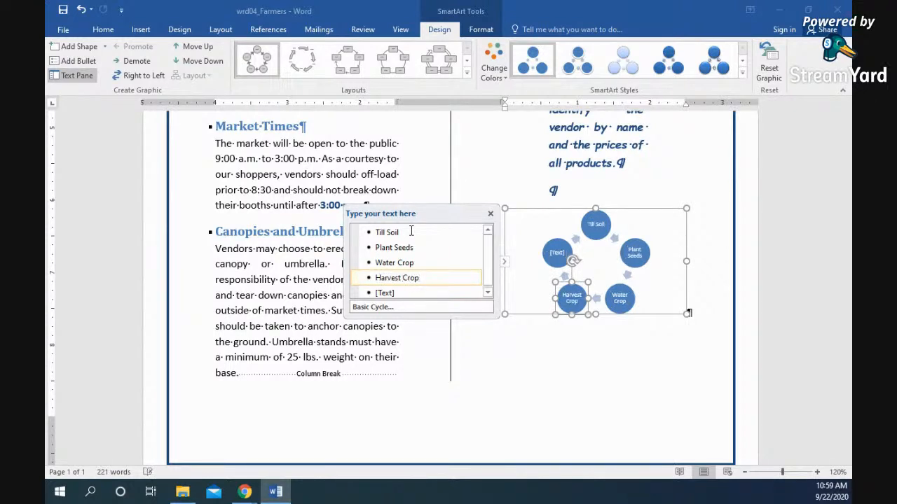
key(Down)
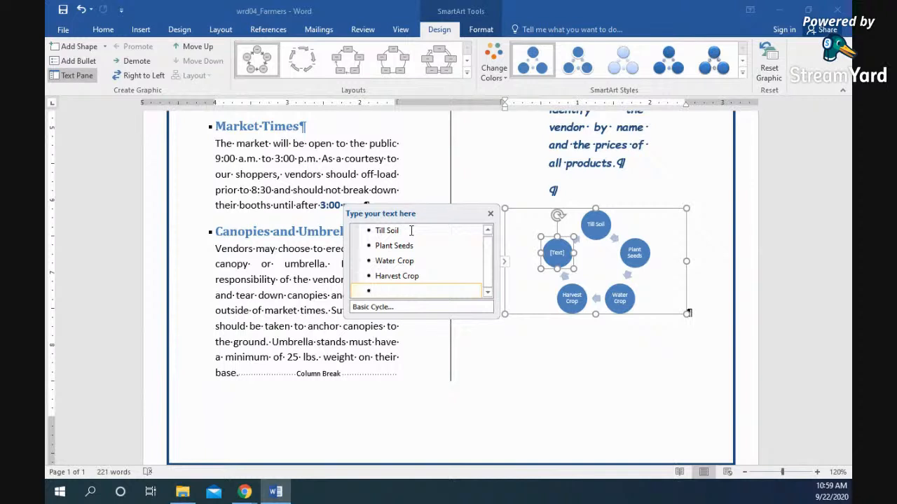
key(BackSpace)
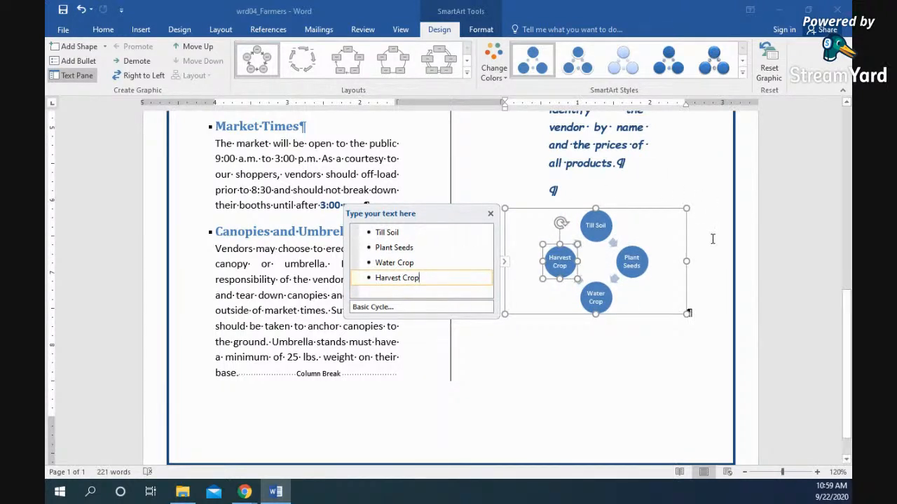
- Change Harvest Crop to Harvest and add a fifth label, Winterize Crop
click(575, 368)
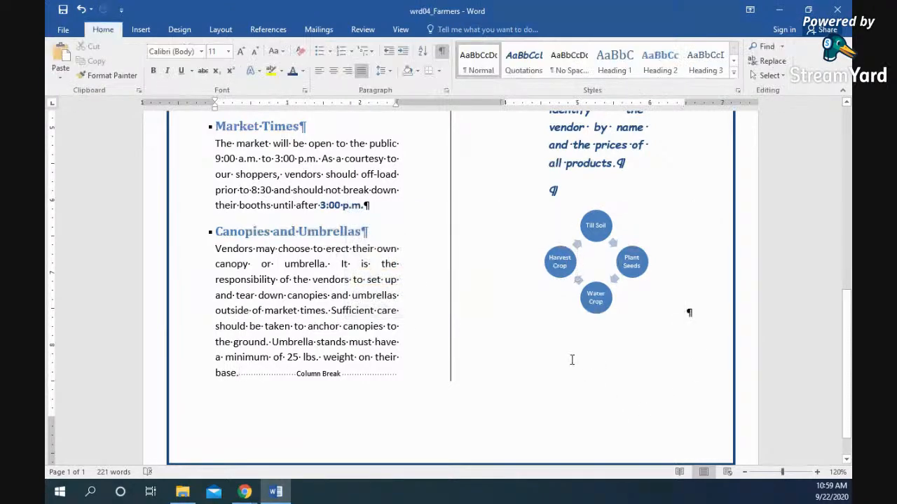
click(570, 265)
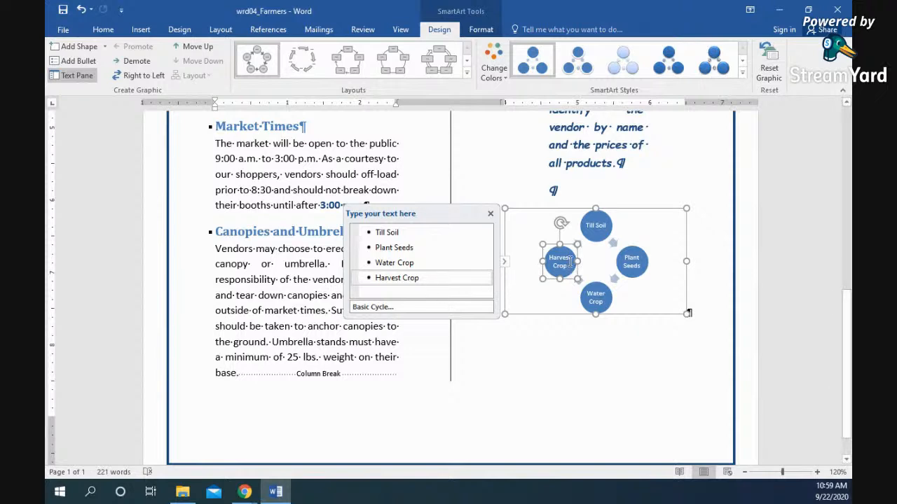
click(402, 281)
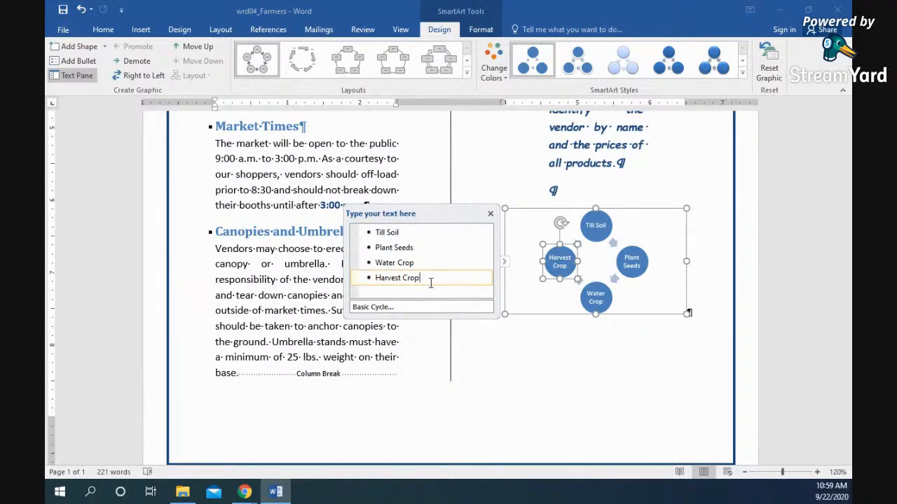
key(Return)
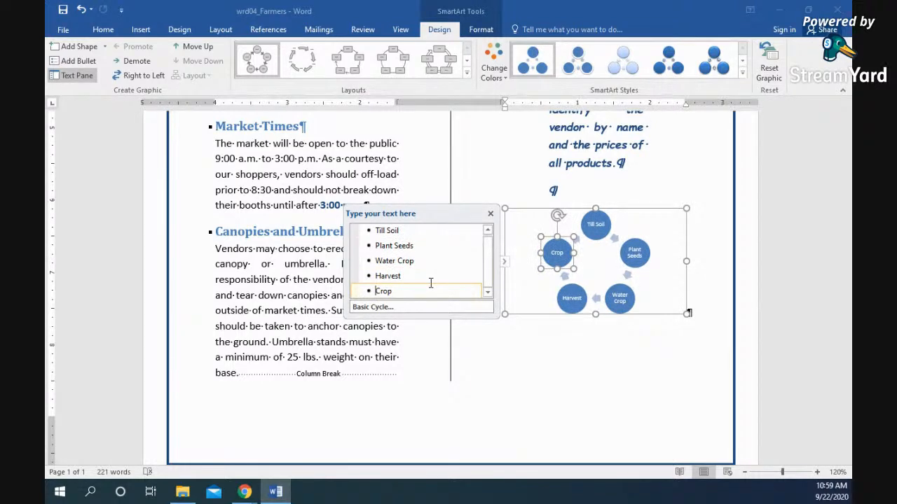
key(Delete)
key(Delete)
key(Delete)
key(Delete)
text(Winterize Crop)
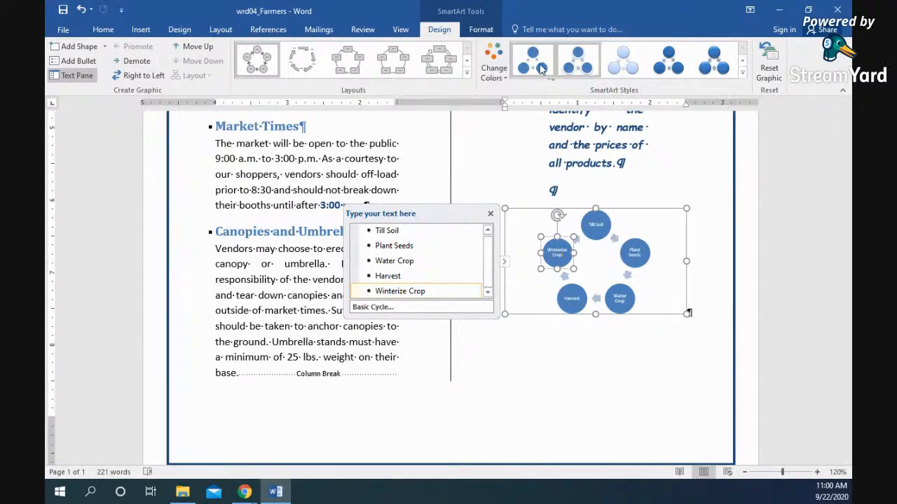
- Recolour the cycle diagram with an Accent 1 colour scheme
click(494, 68)
click(599, 211)
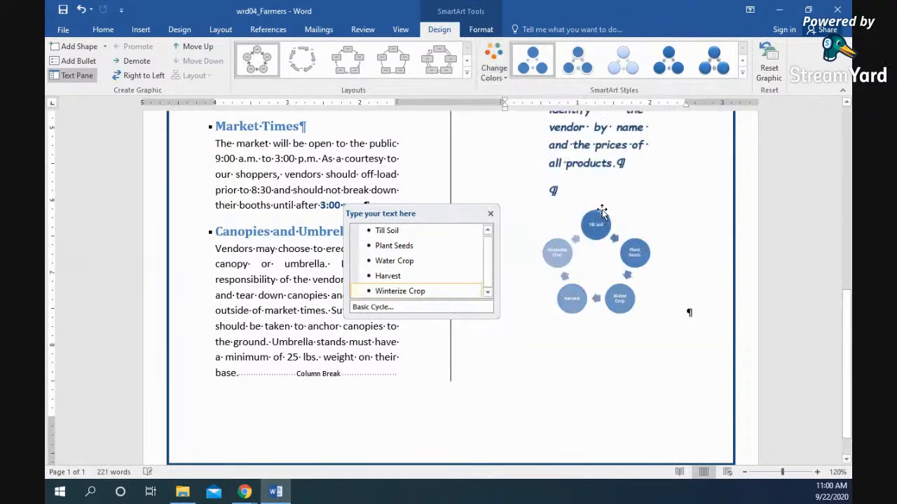
click(494, 68)
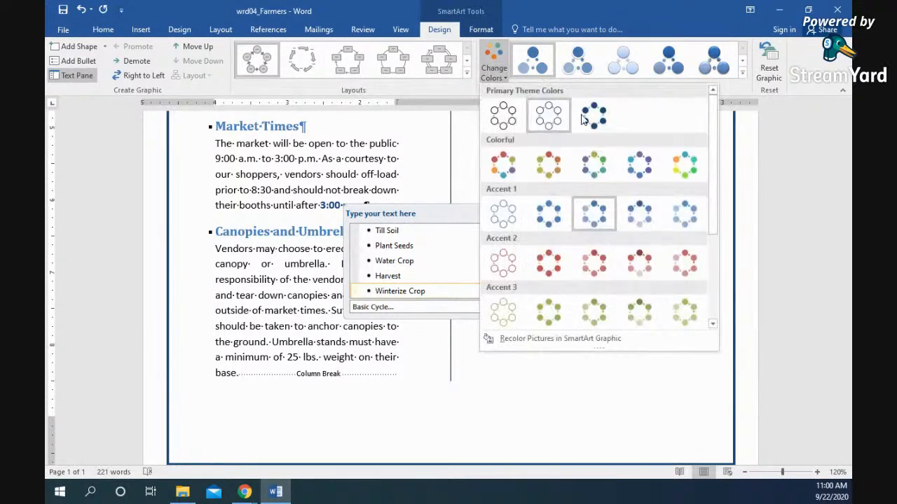
click(639, 220)
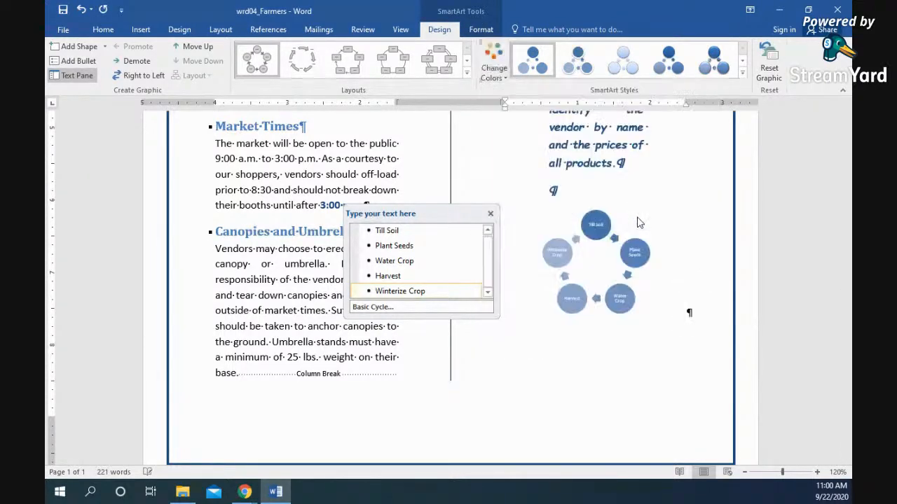
- Apply a 3-D SmartArt style to the cycle diagram's circles
click(725, 68)
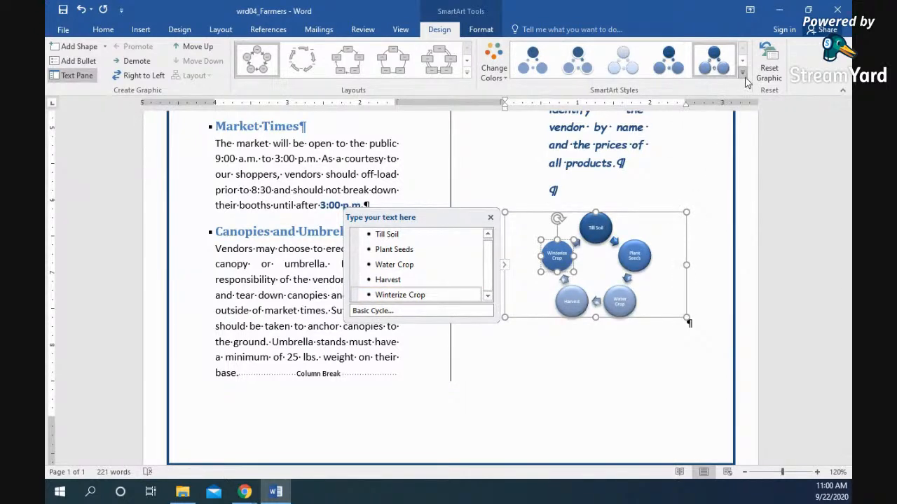
click(743, 73)
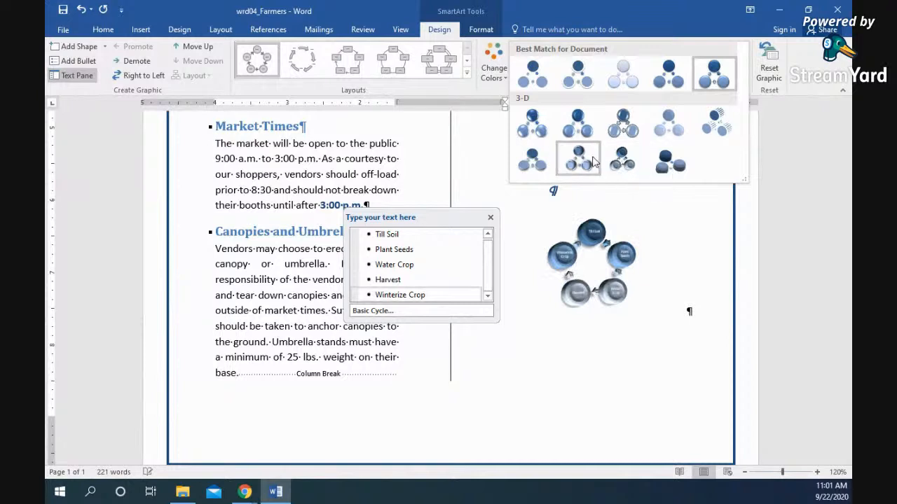
click(533, 160)
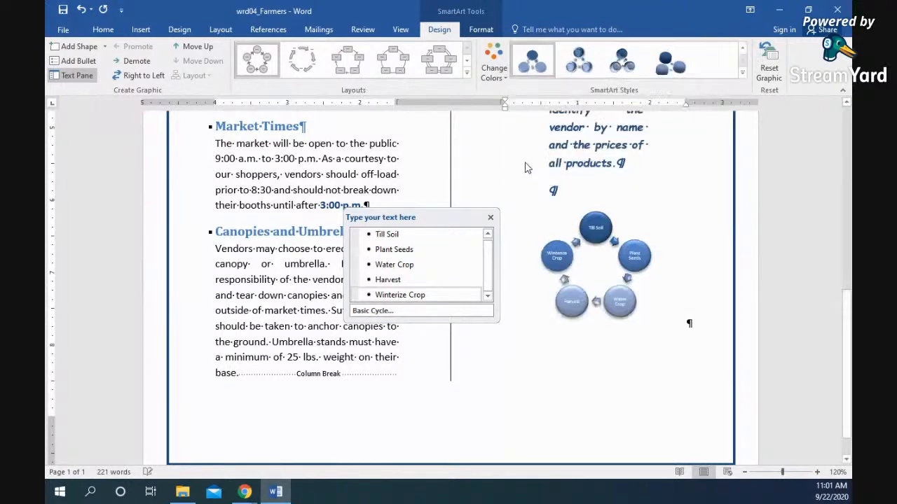
click(770, 287)
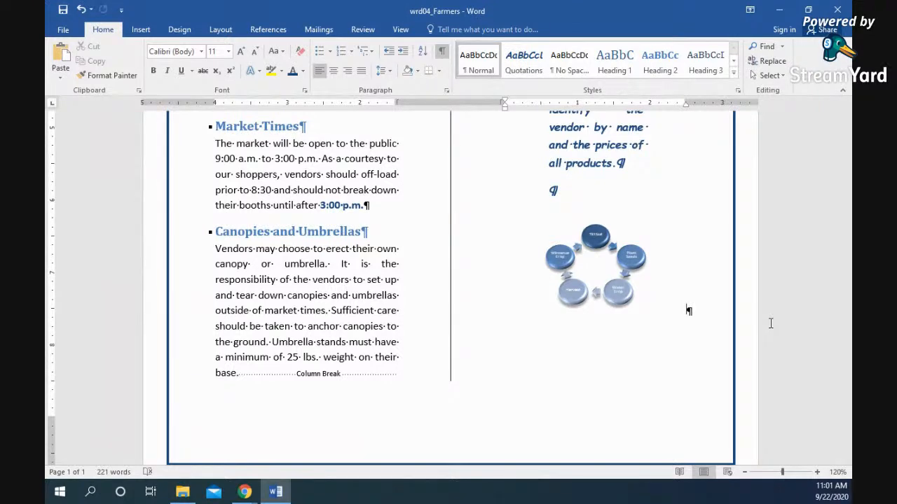
- Set the cycle diagram's Shape Outline to No Outline
click(615, 257)
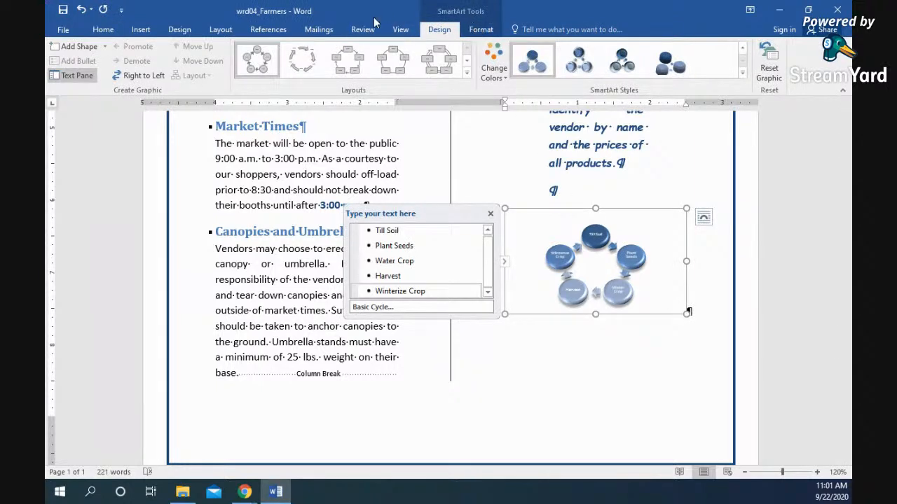
click(477, 30)
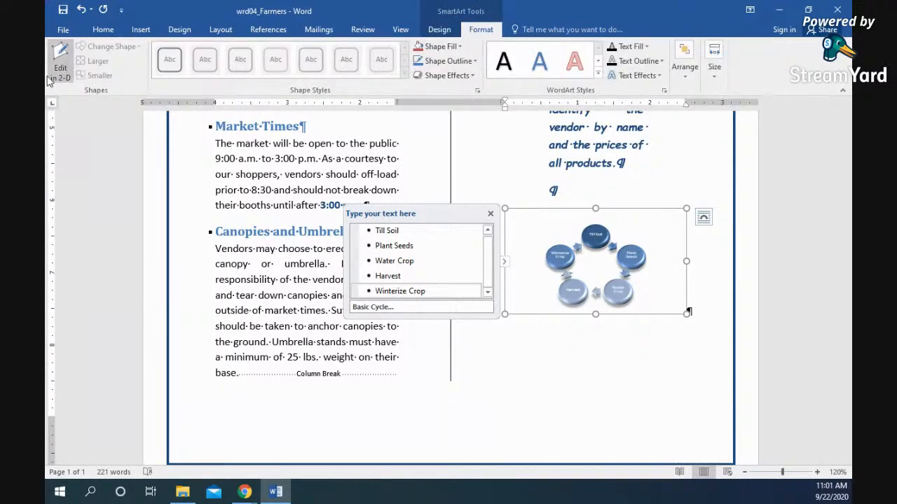
click(597, 75)
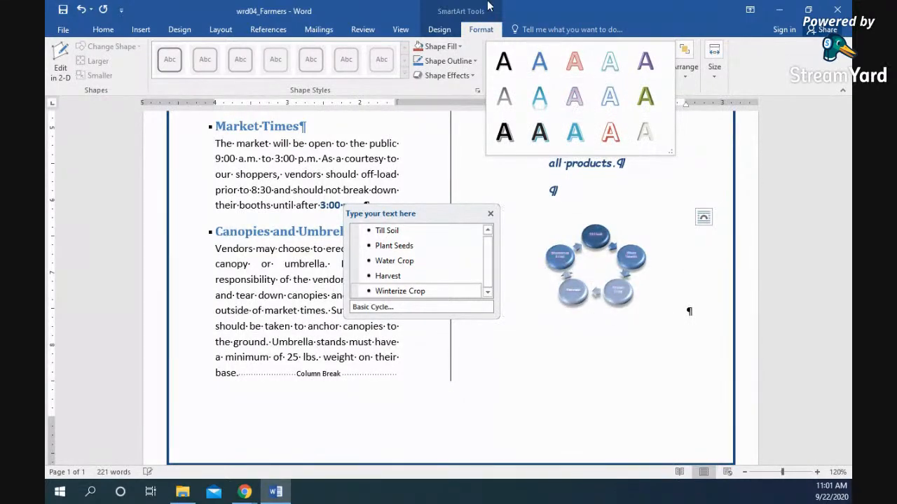
click(440, 29)
click(481, 30)
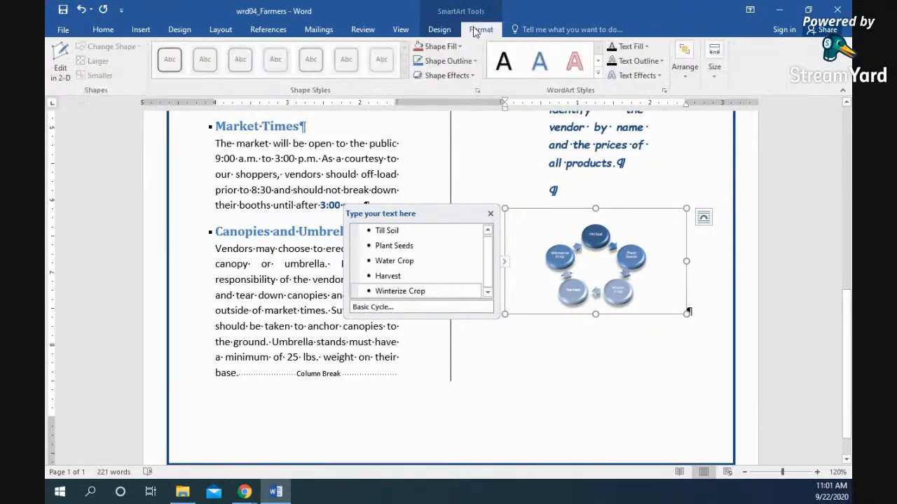
click(476, 61)
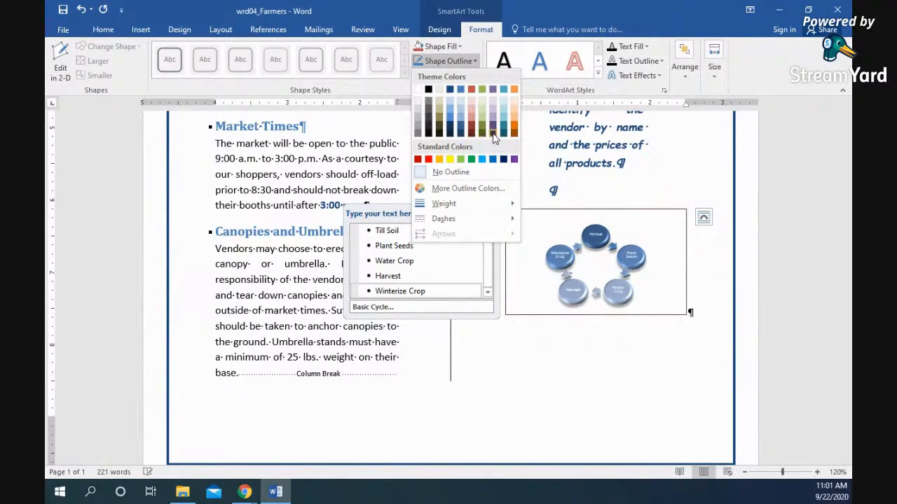
click(442, 172)
- Check the diagram's Arrange and Size settings, then view the Info page for wrd04_Farmers
click(684, 66)
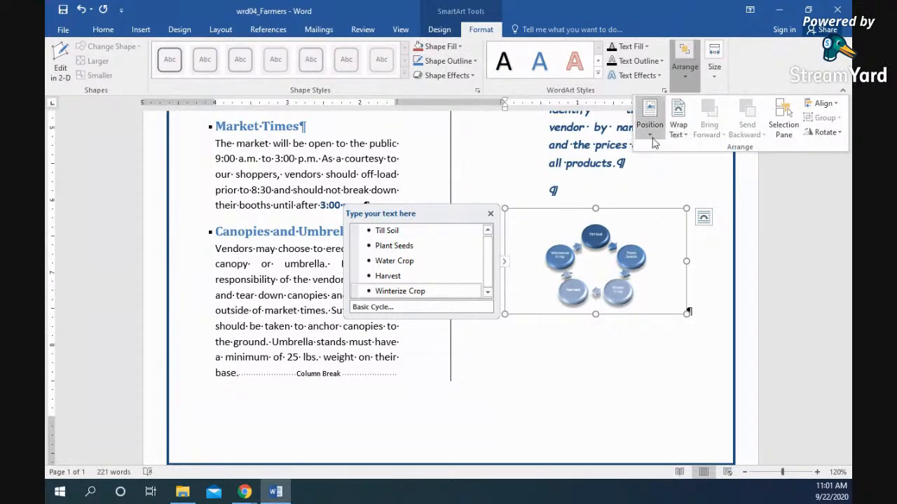
click(716, 82)
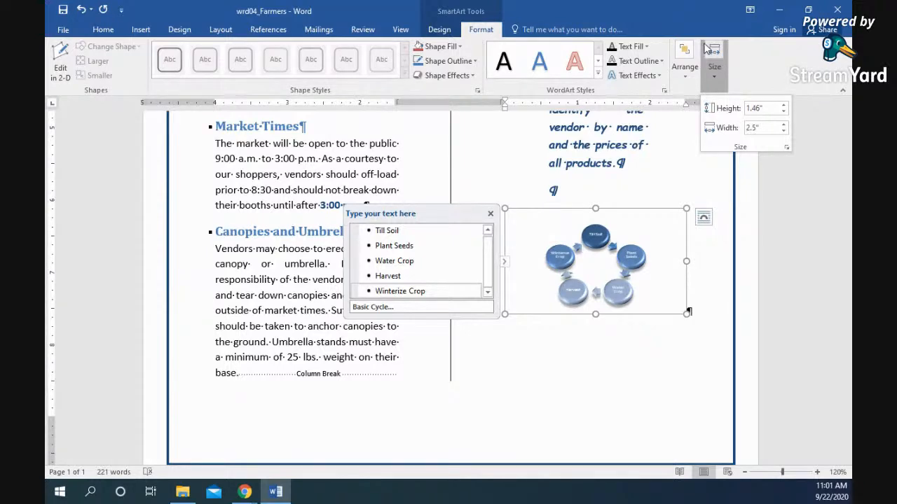
click(63, 30)
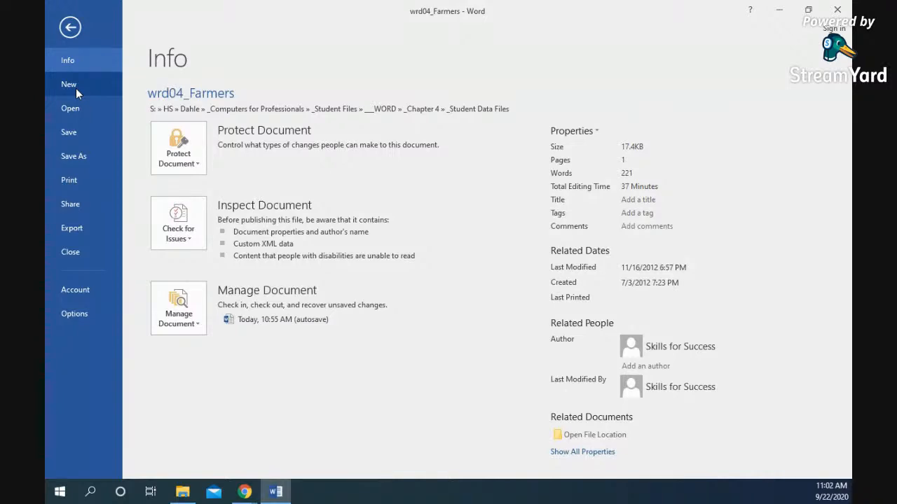
- Create a new blank document, Document1, and show its Mailings tools
click(73, 87)
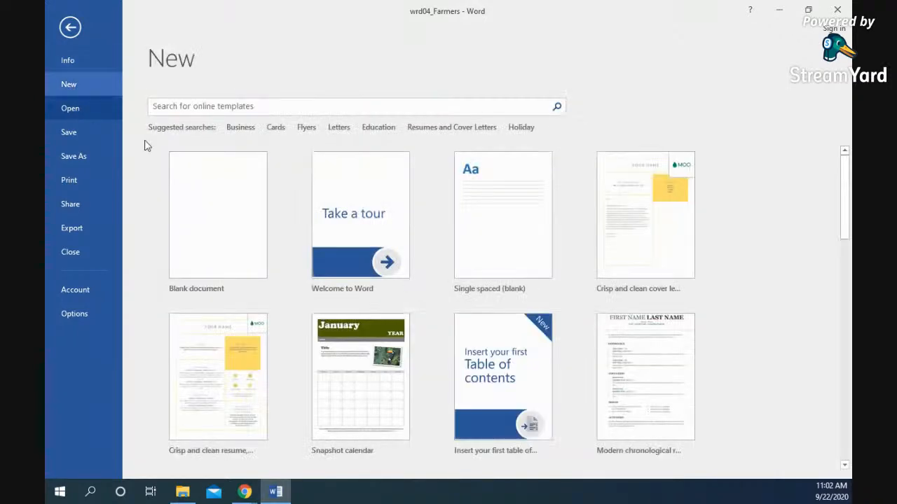
click(225, 211)
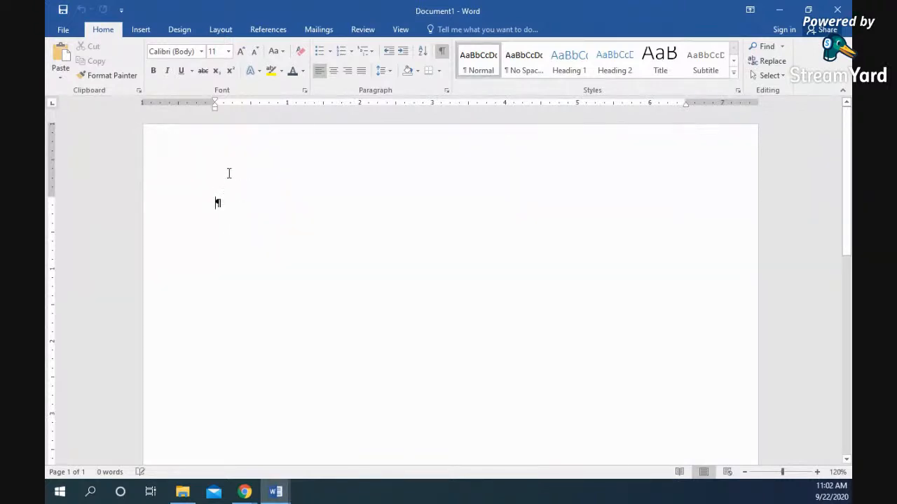
click(325, 32)
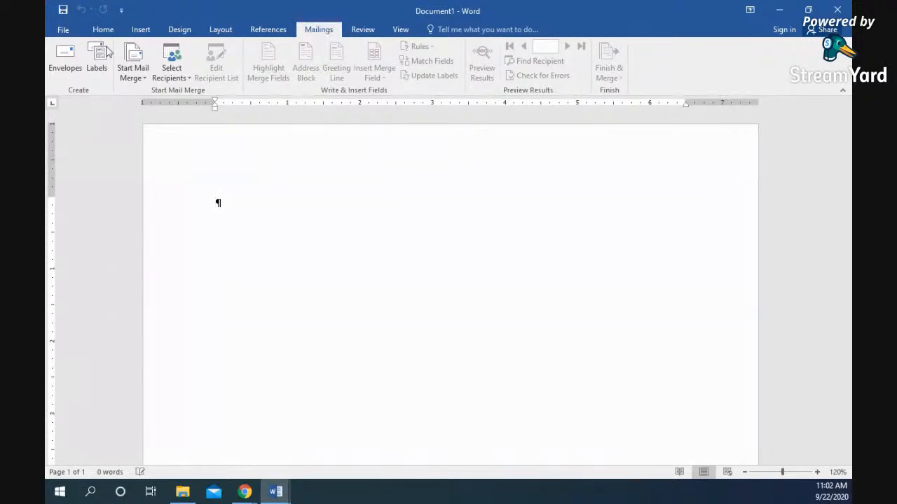
- In Envelopes, enter the sender's name, street, city, state and ZIP as the return address
click(62, 55)
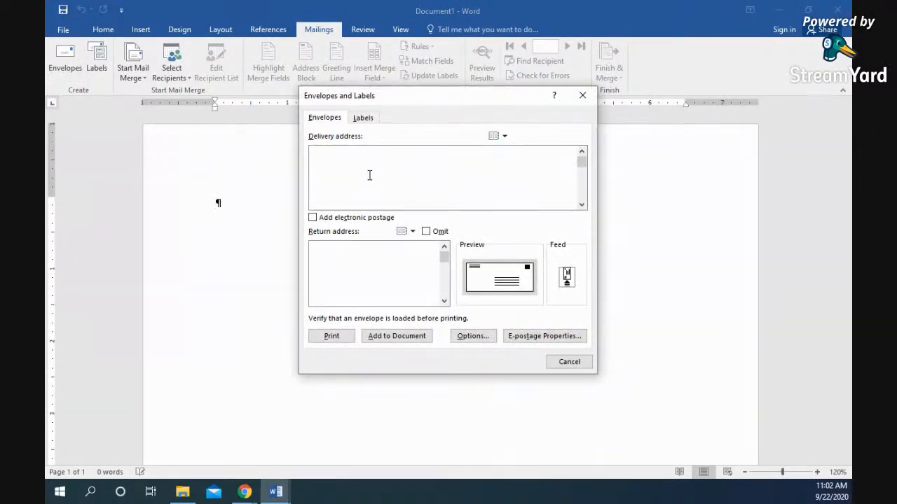
click(356, 258)
text(123)
text( Main St)
key(Return)
text(Elkhorn, WK)
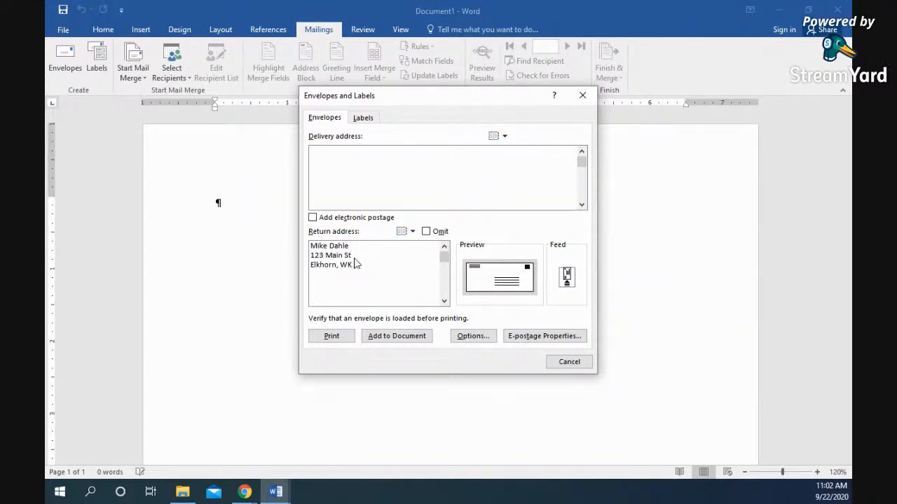
key(BackSpace)
text(I 531211)
- Try the address book for a delivery address, dismissing the Outlook profile and logon errors
click(484, 200)
click(497, 139)
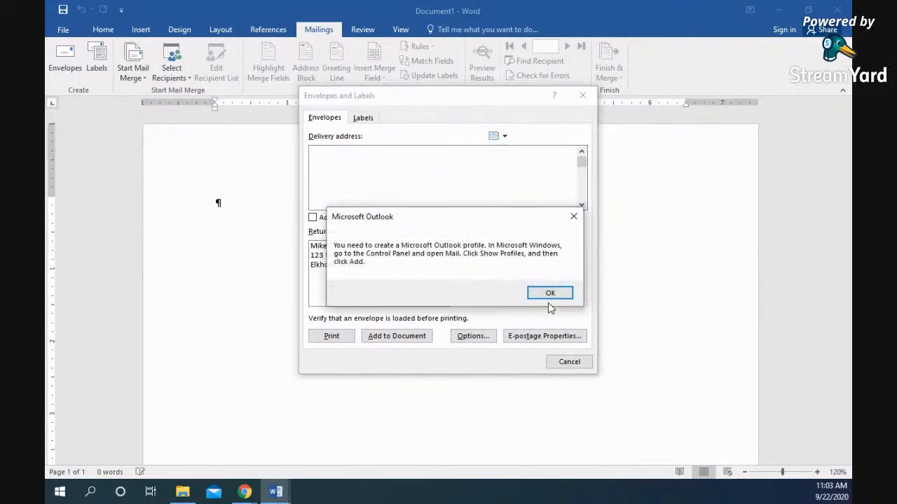
click(546, 297)
click(452, 281)
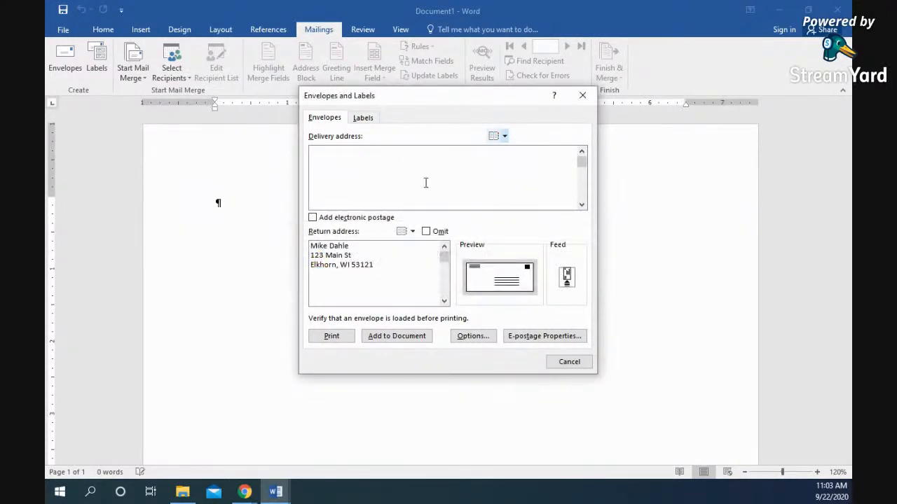
- Try the Labels options, including a single label in column 2, then cancel without changes
click(364, 118)
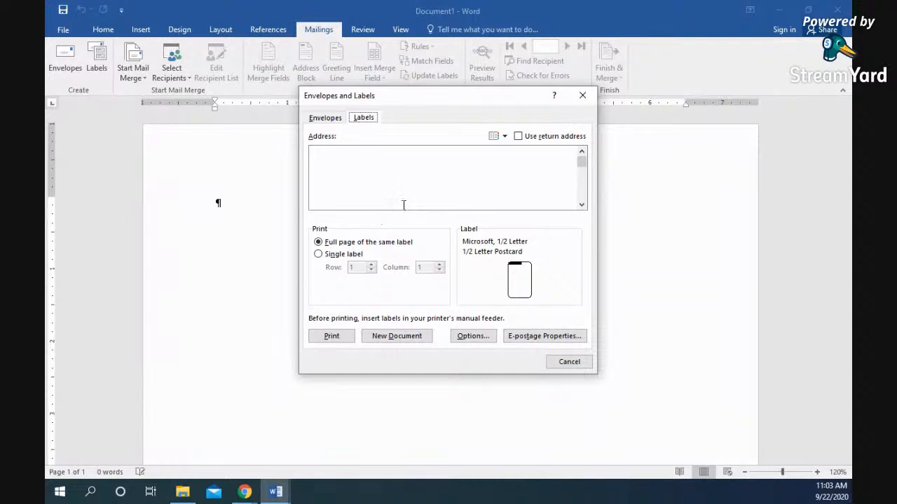
click(518, 136)
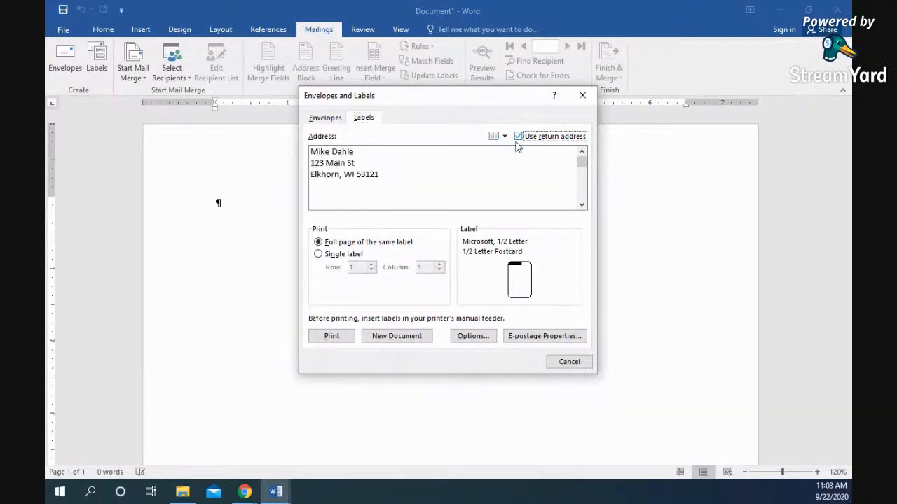
click(518, 136)
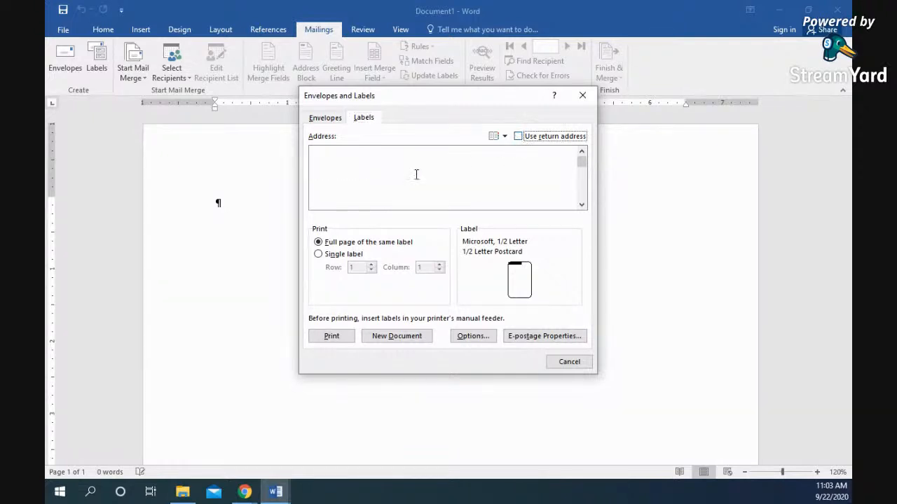
click(371, 172)
click(319, 255)
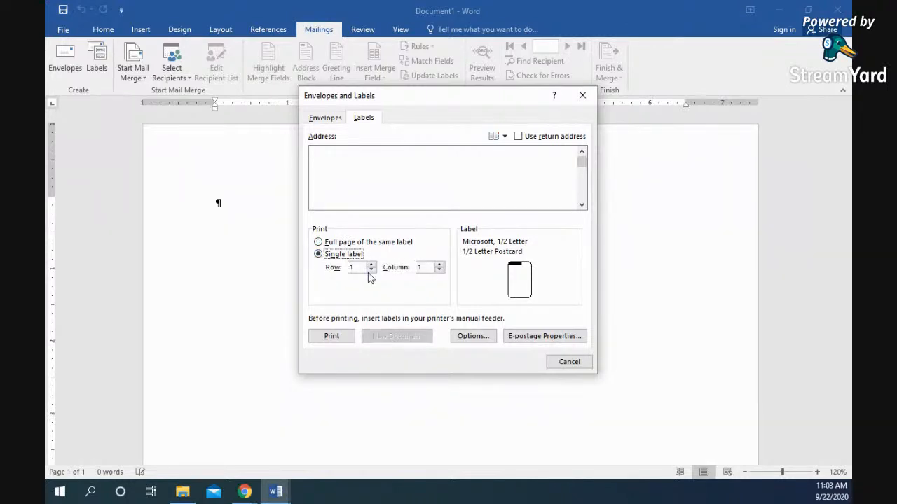
click(440, 265)
click(558, 362)
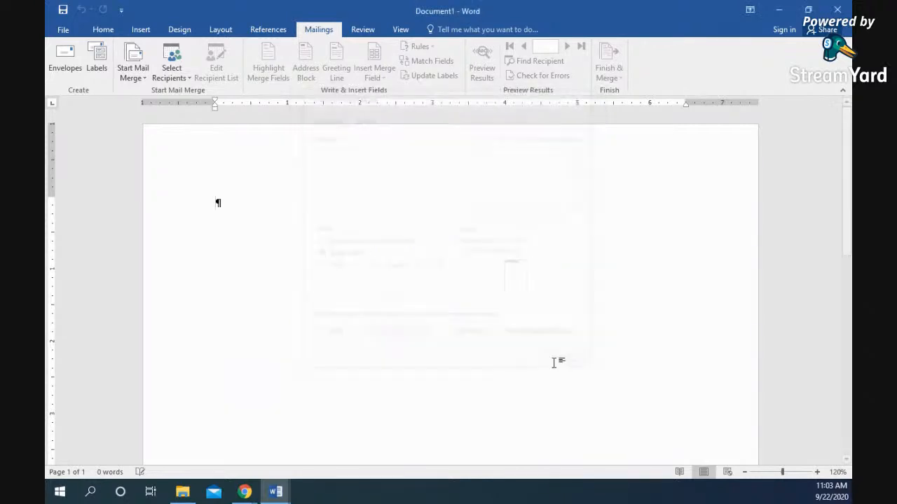
- Start an Envelopes mail merge with the Size 10 envelope size
click(133, 71)
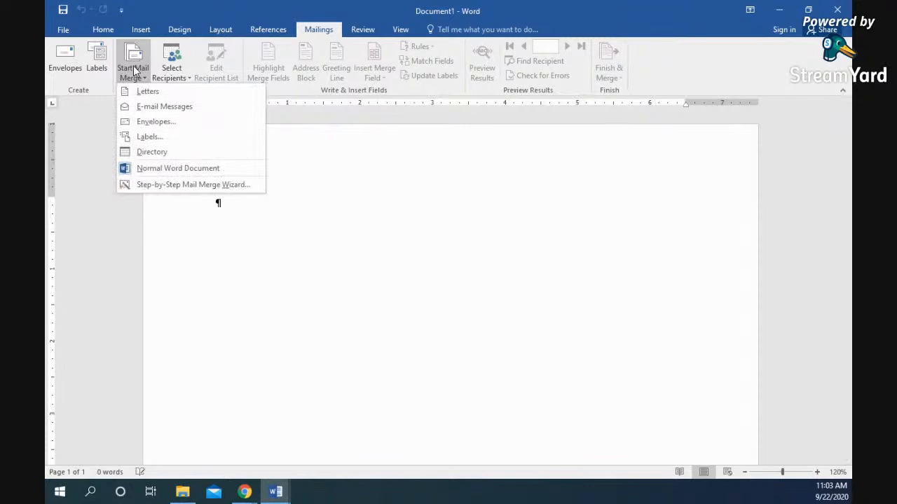
click(150, 124)
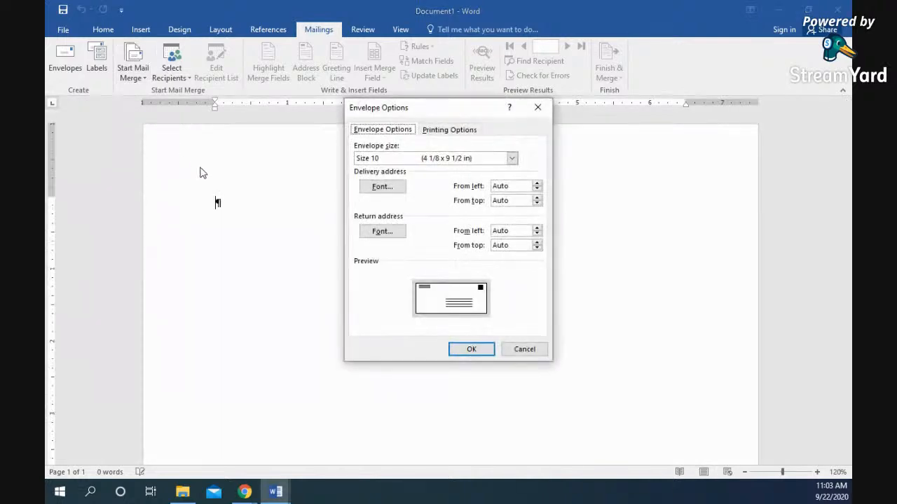
click(512, 160)
scroll(477, 188, down, 5)
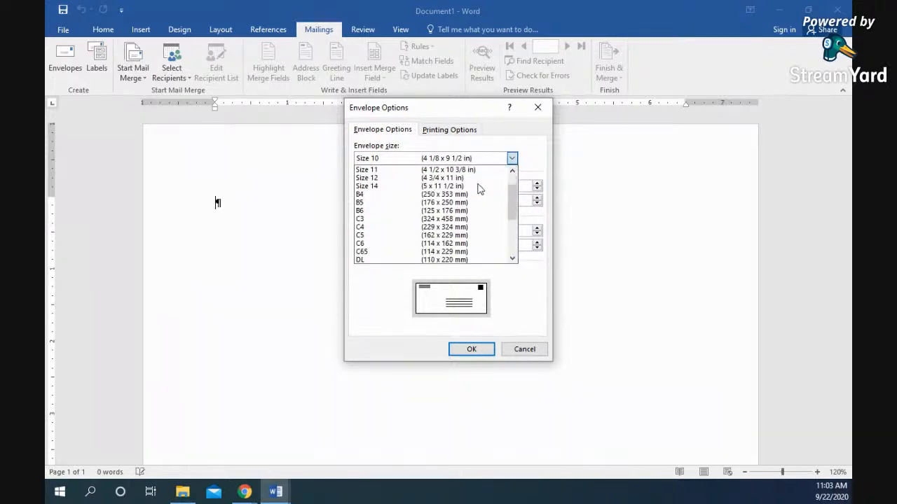
scroll(477, 195, up, 5)
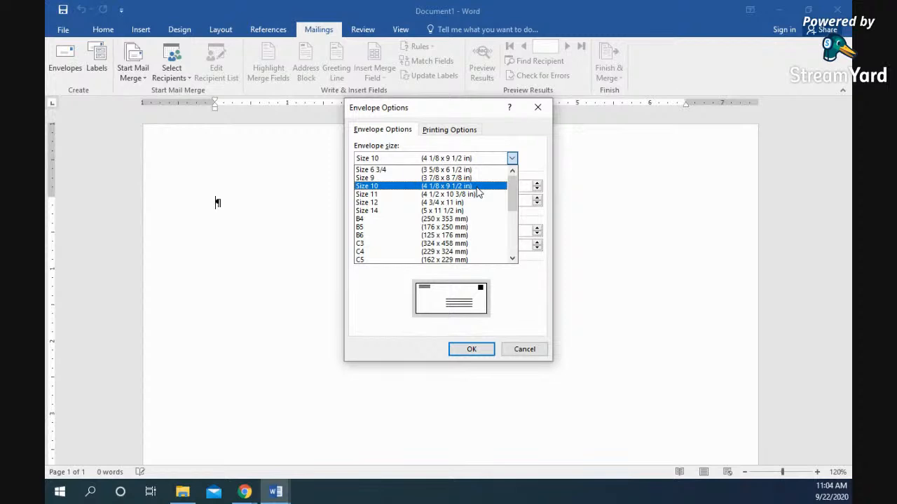
click(401, 187)
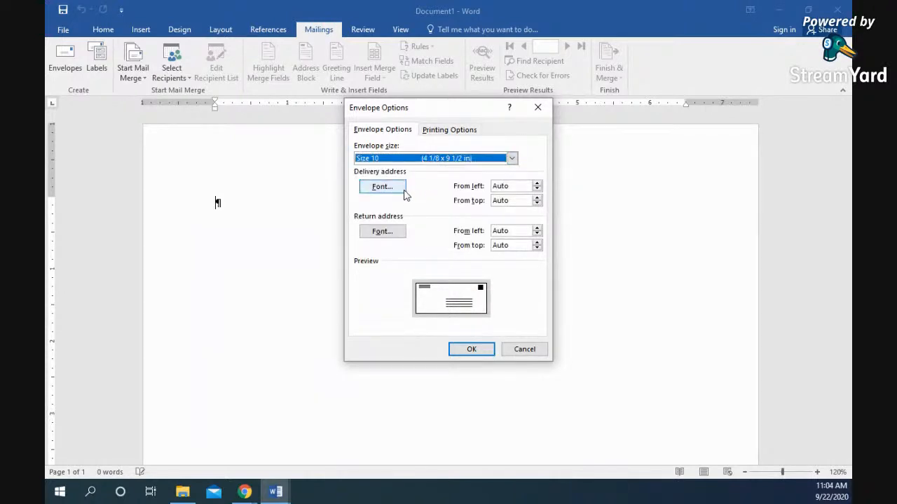
click(470, 349)
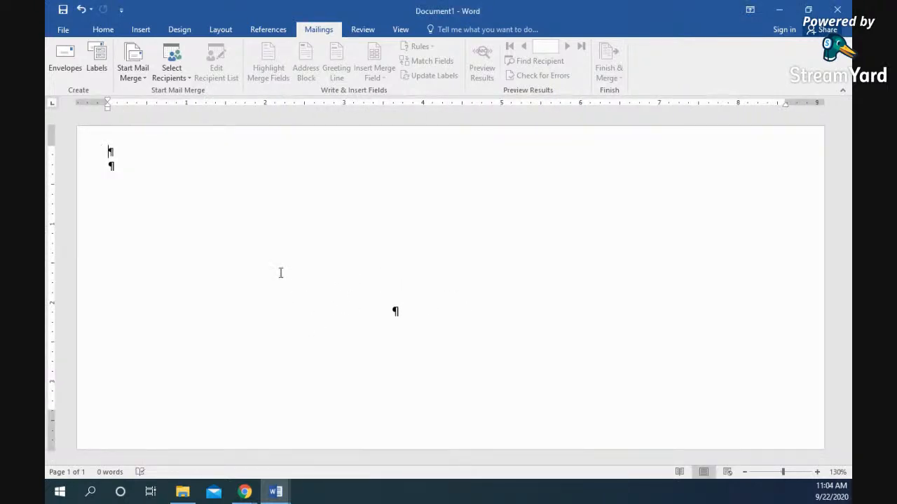
click(135, 79)
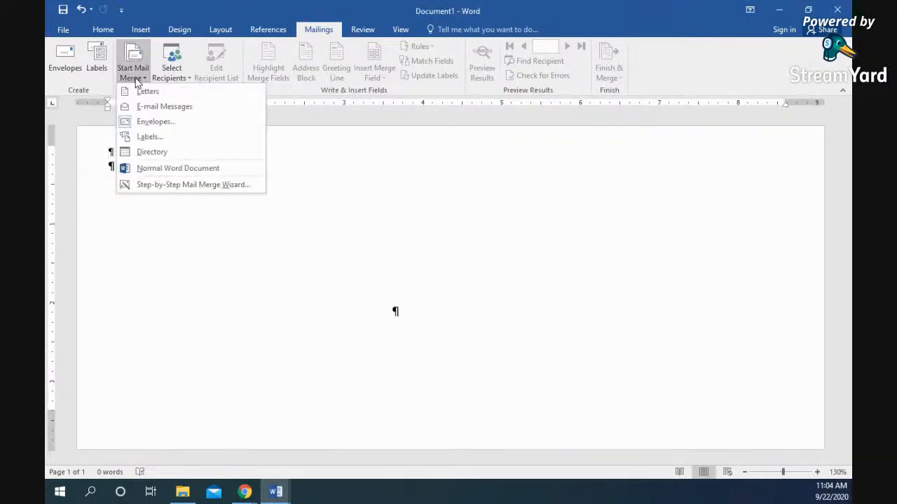
click(138, 79)
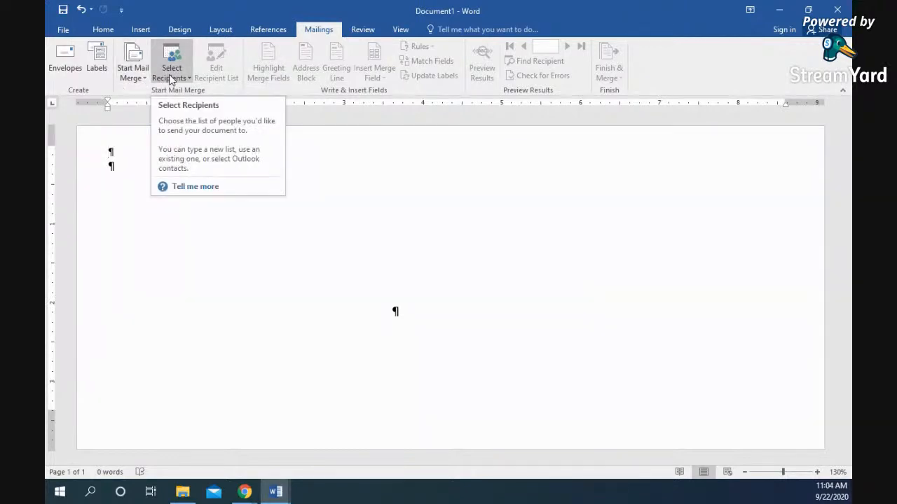
- Use the existing list wrd04_FarmerAddresses from _Chapter 4's _Student Data Files as recipients
click(171, 77)
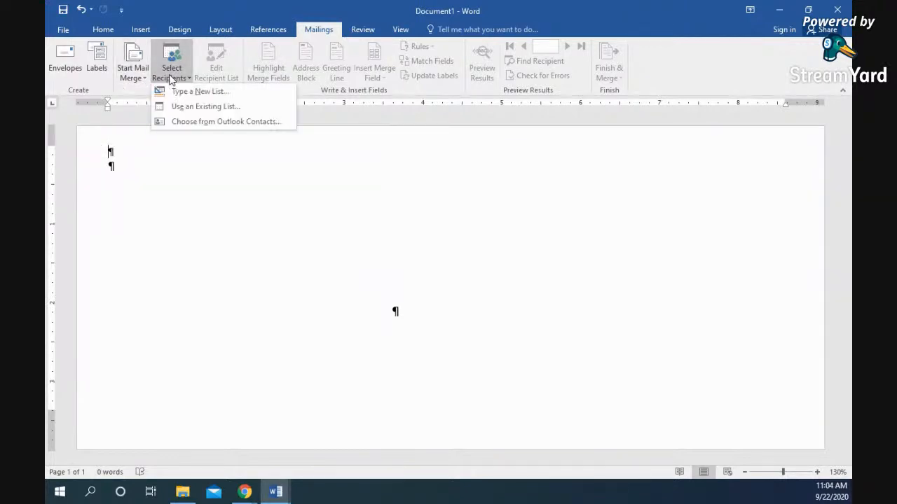
click(202, 112)
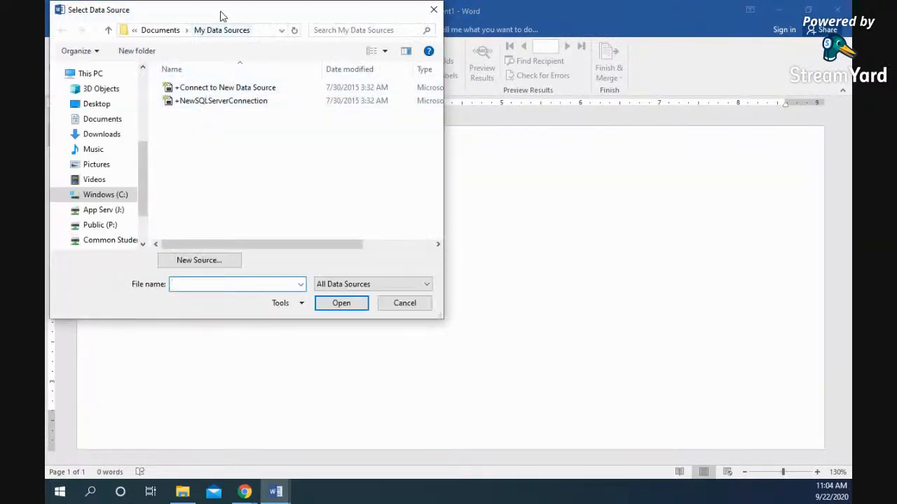
drag(225, 15, 380, 66)
scroll(272, 231, up, 3)
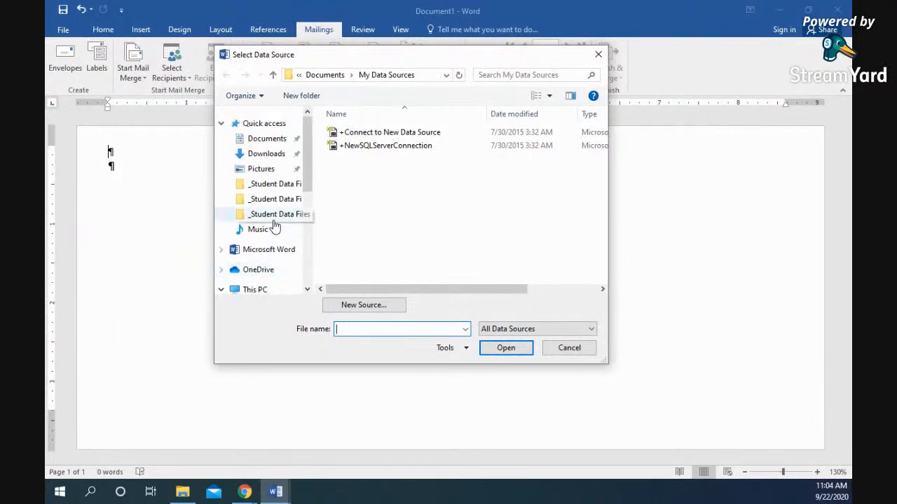
click(283, 201)
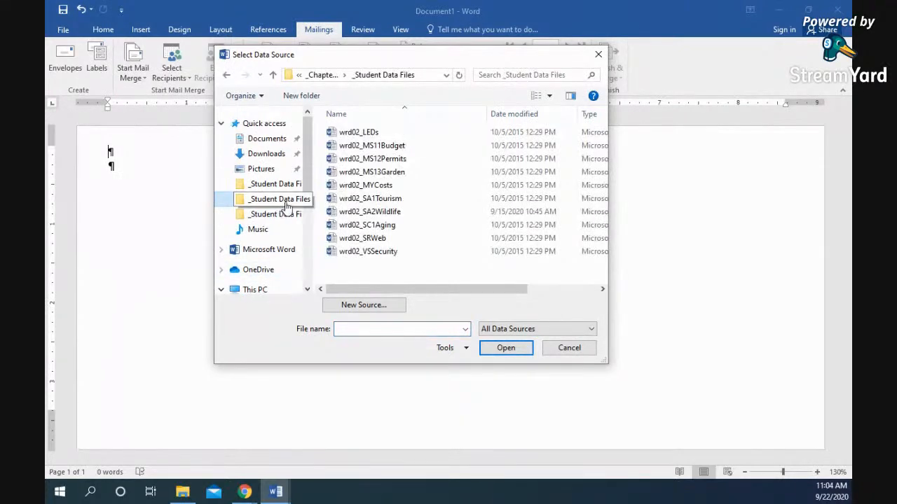
click(326, 75)
click(328, 75)
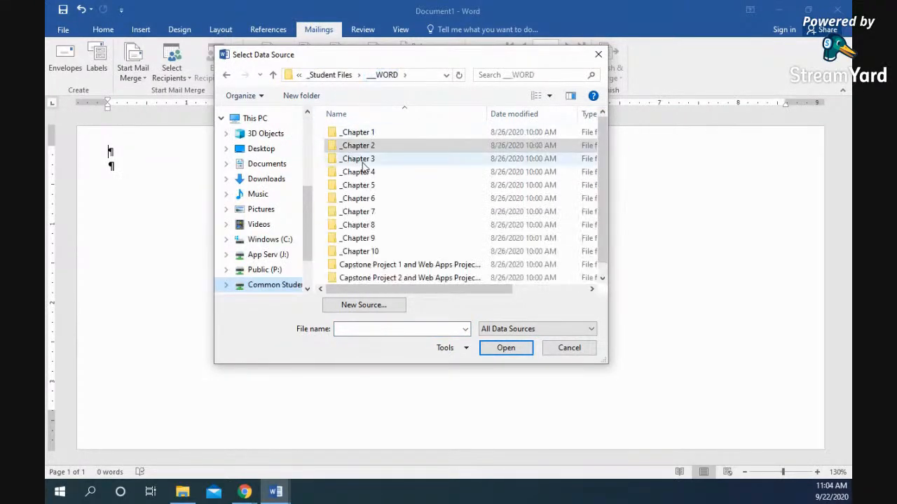
double_click(370, 172)
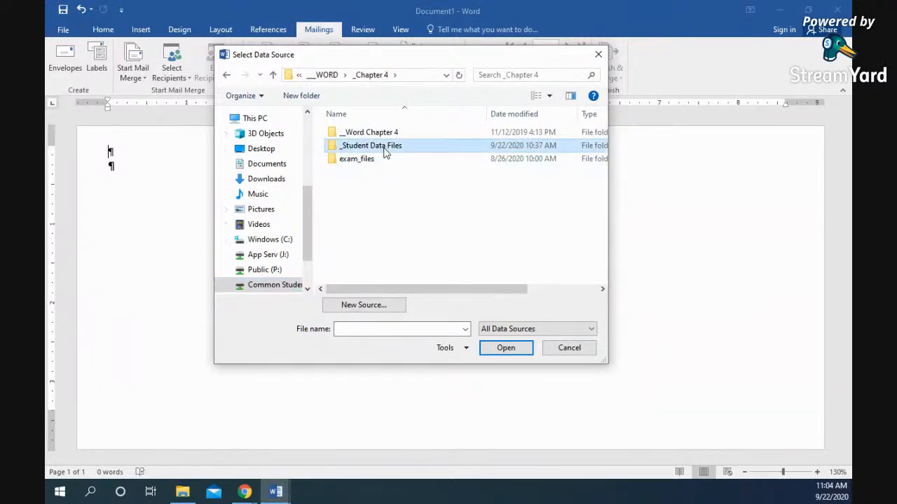
double_click(386, 147)
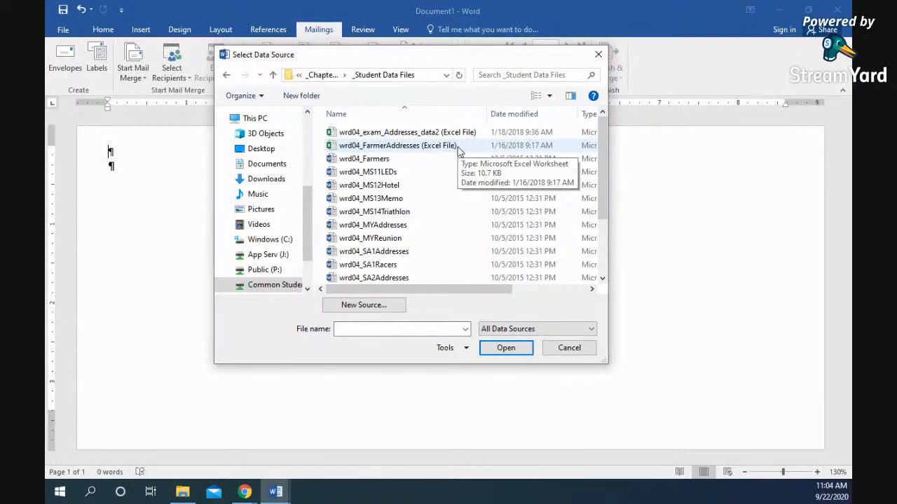
click(413, 152)
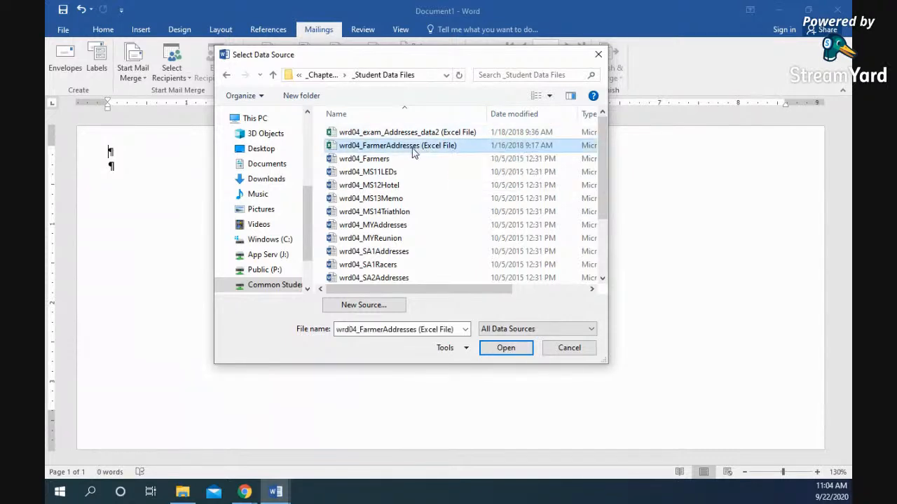
click(503, 350)
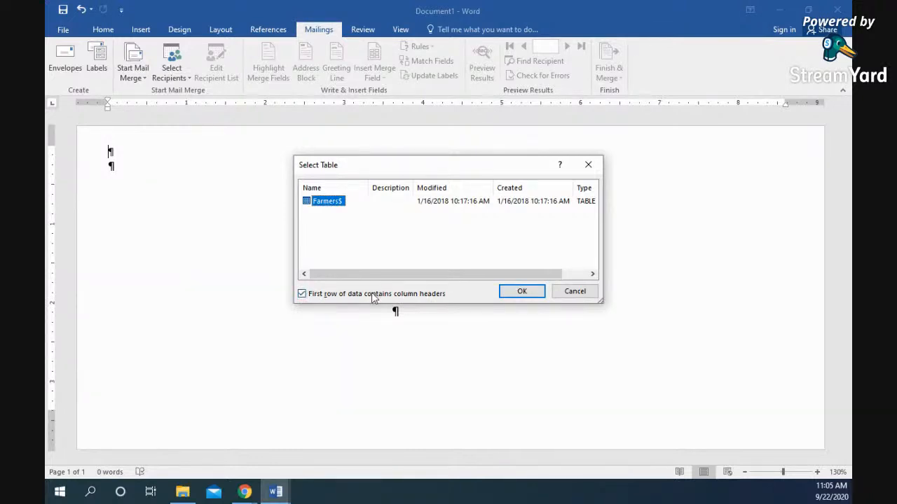
- Open the wrd04_FarmerAddresses (Excel File) workbook from _Student Data Files in File Explorer
click(182, 492)
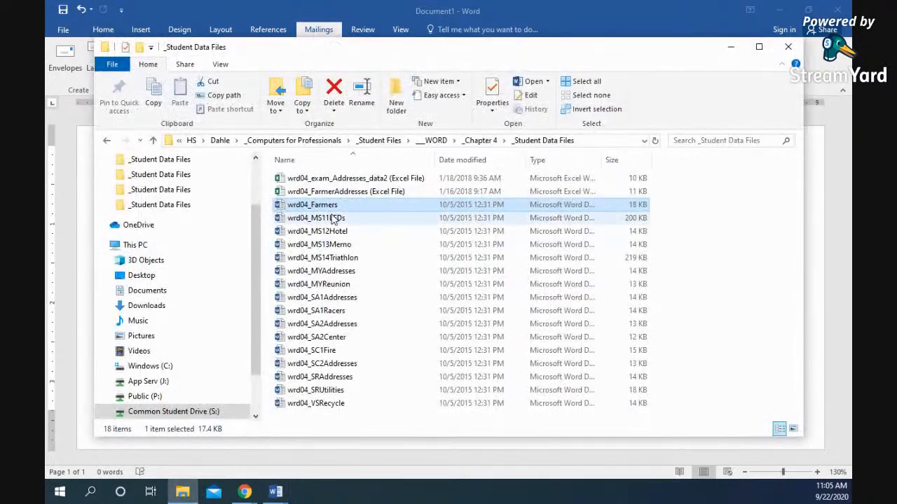
double_click(350, 192)
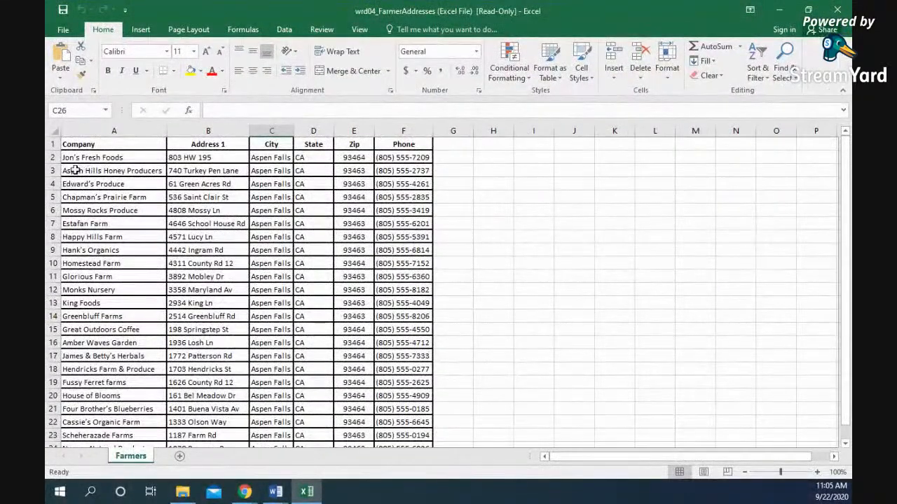
- Check the header names in A1:F1, then minimize Excel to return to Word's Select Table dialog
drag(77, 145, 417, 144)
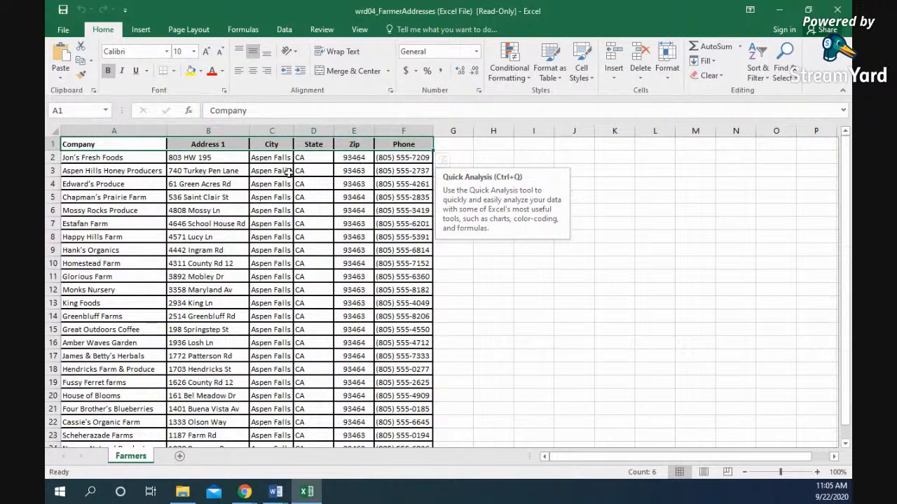
click(783, 12)
key(Return)
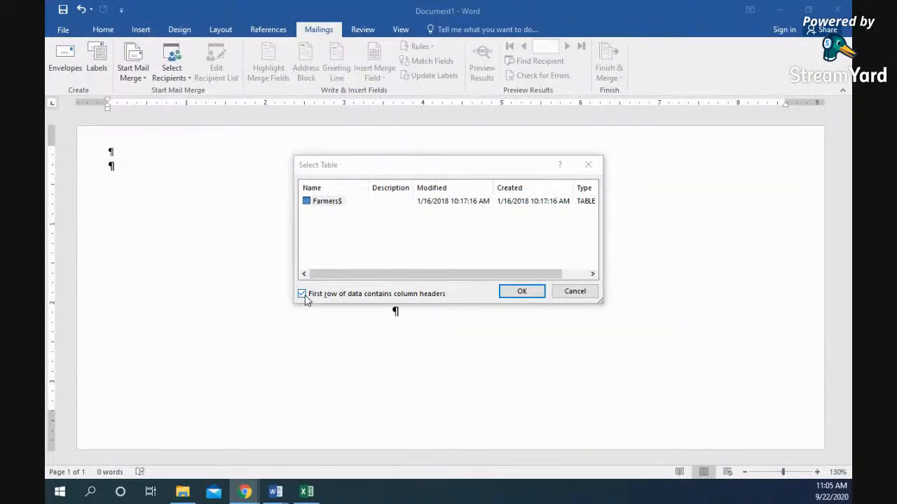
click(522, 292)
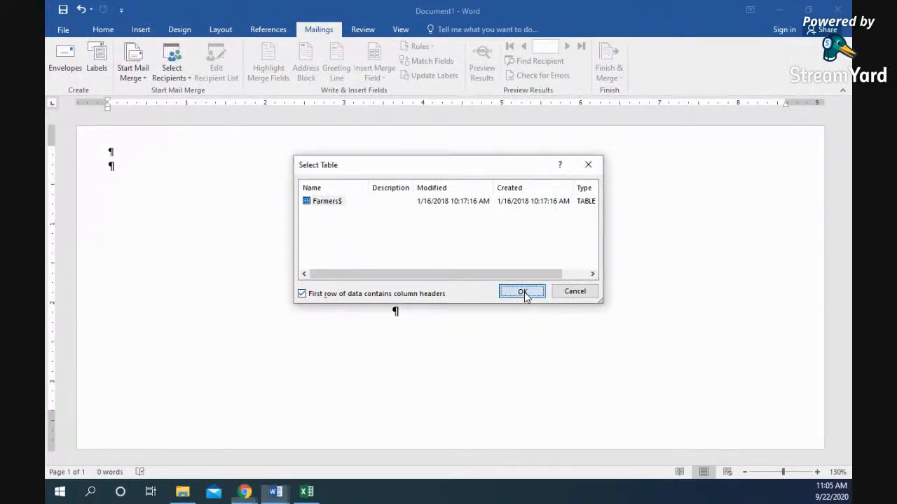
click(392, 314)
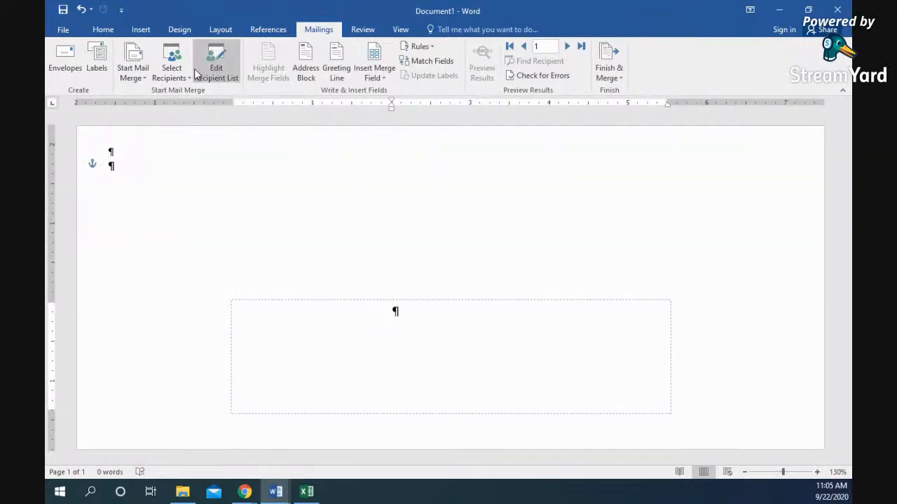
click(227, 66)
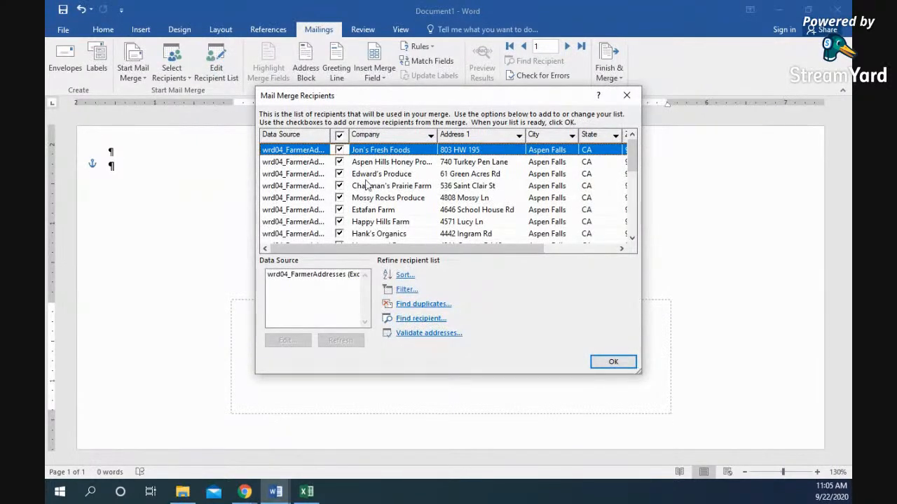
drag(392, 250, 440, 251)
scroll(423, 220, down, 3)
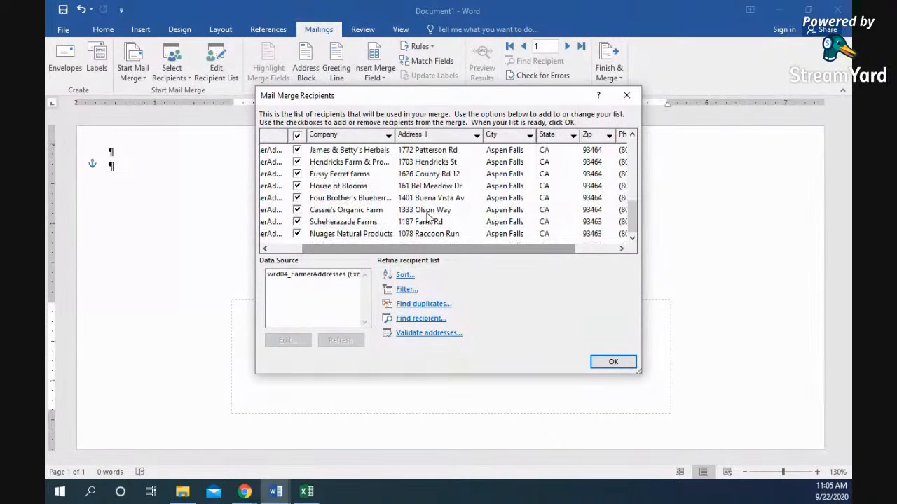
scroll(429, 219, up, 3)
drag(419, 251, 386, 251)
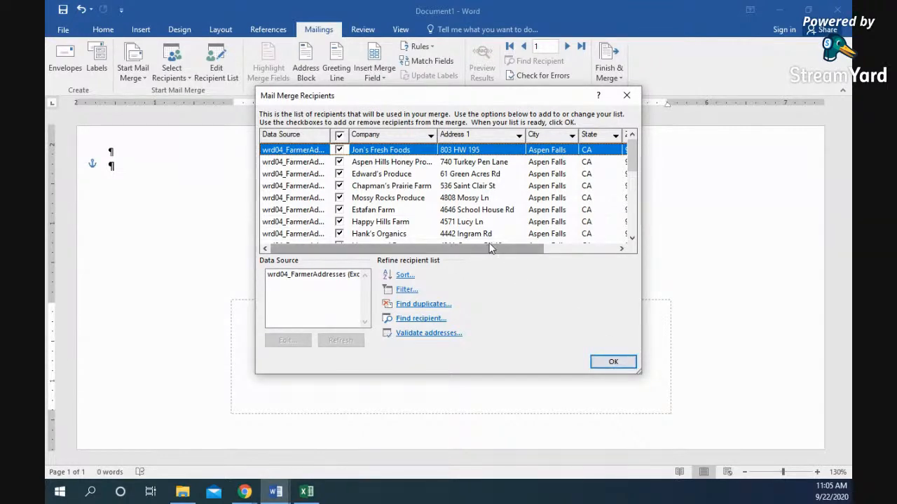
drag(495, 248, 555, 249)
scroll(529, 198, down, 5)
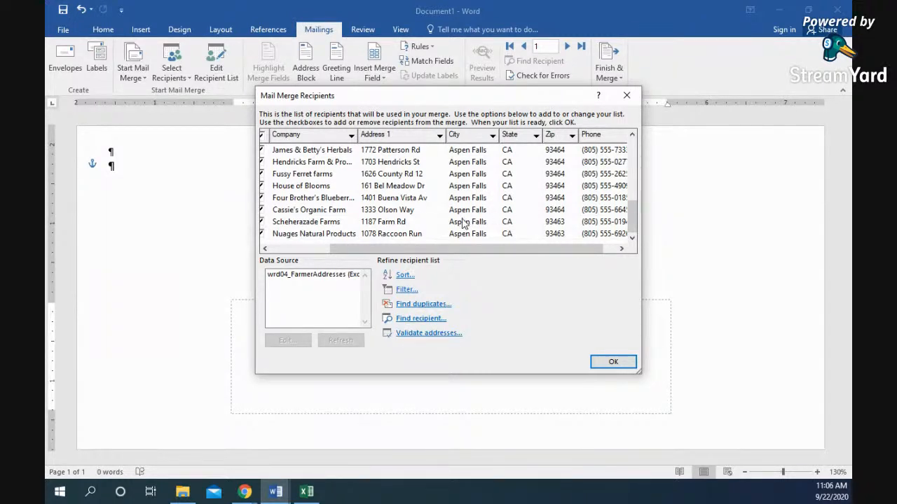
drag(466, 248, 414, 272)
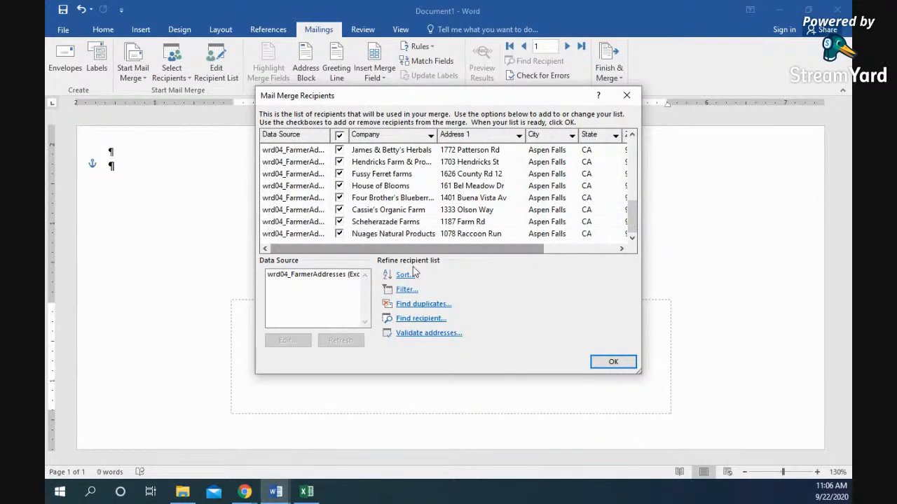
click(614, 362)
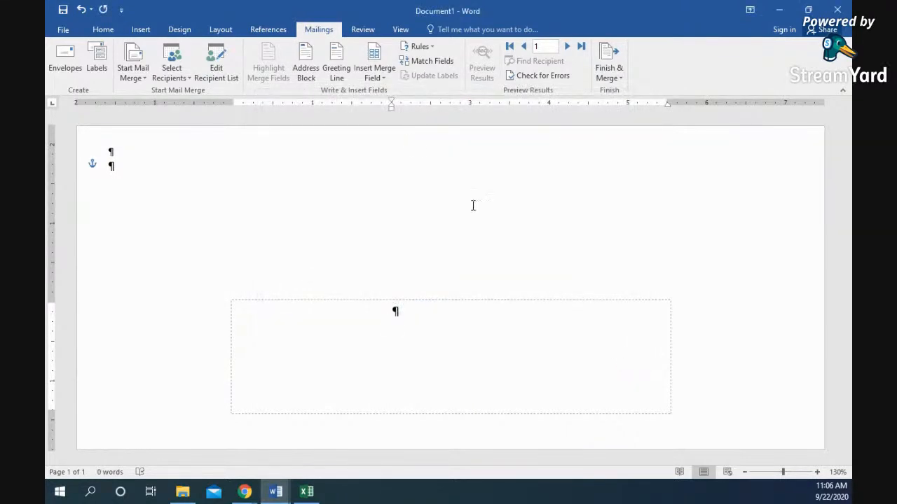
- Start an Address Block and choose the full-name-with-suffix recipient name format
click(306, 73)
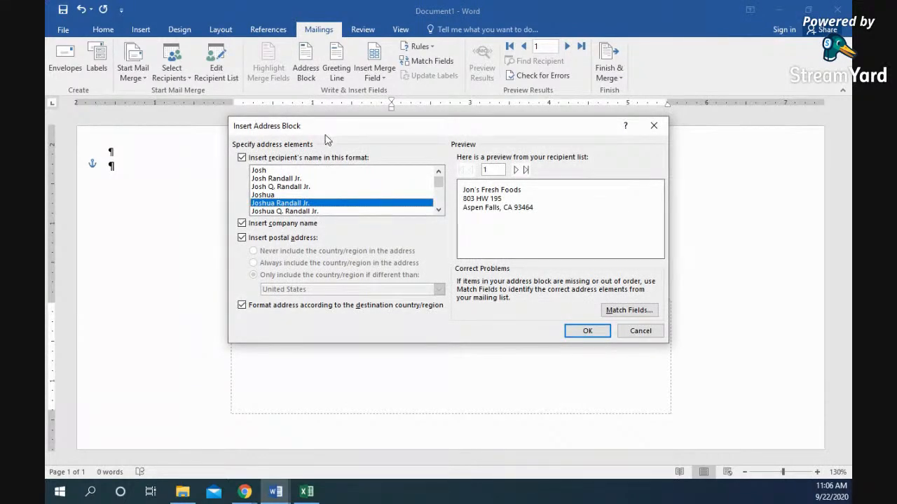
click(298, 180)
click(273, 171)
click(284, 187)
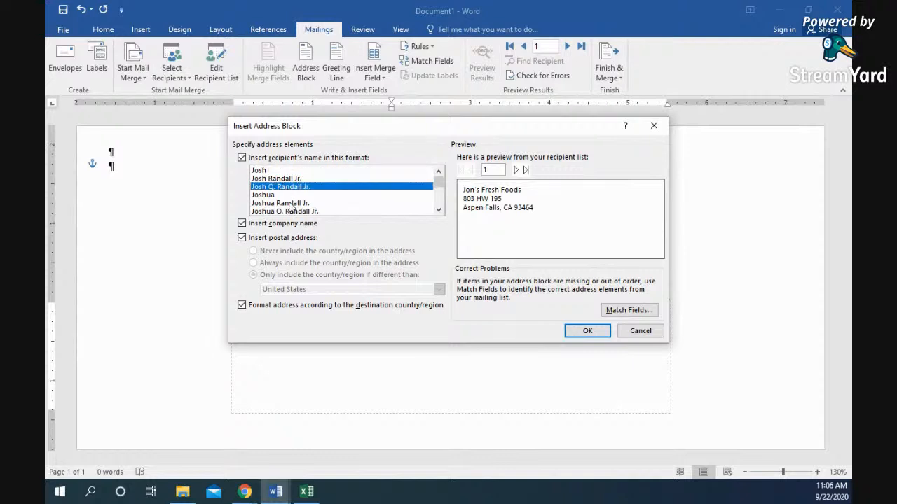
scroll(290, 205, down, 2)
click(297, 195)
click(310, 204)
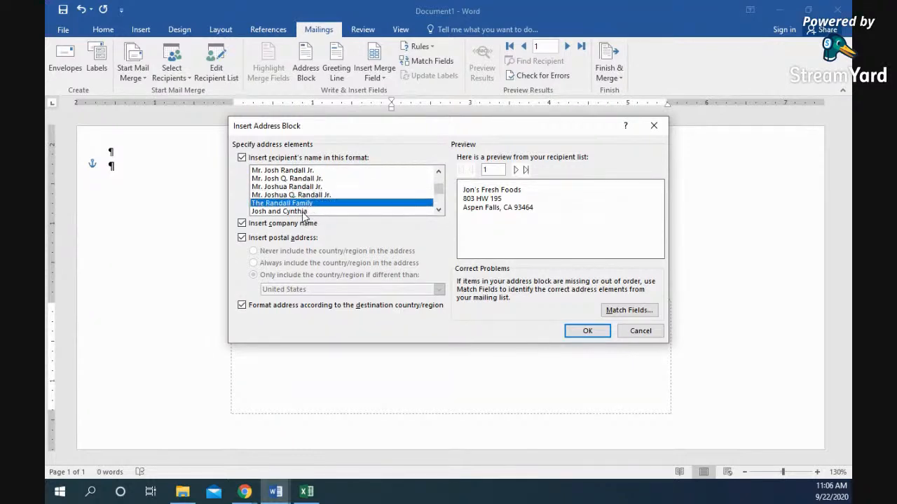
click(302, 212)
click(303, 200)
click(299, 189)
scroll(297, 188, up, 2)
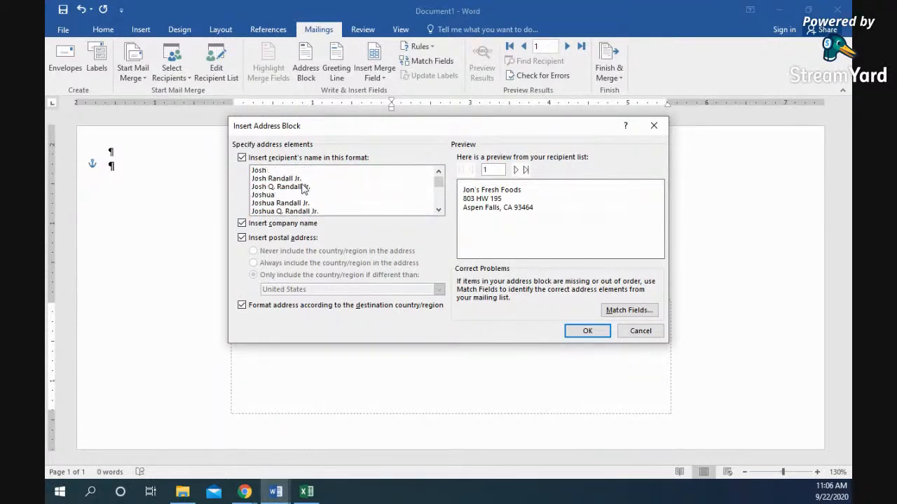
click(297, 180)
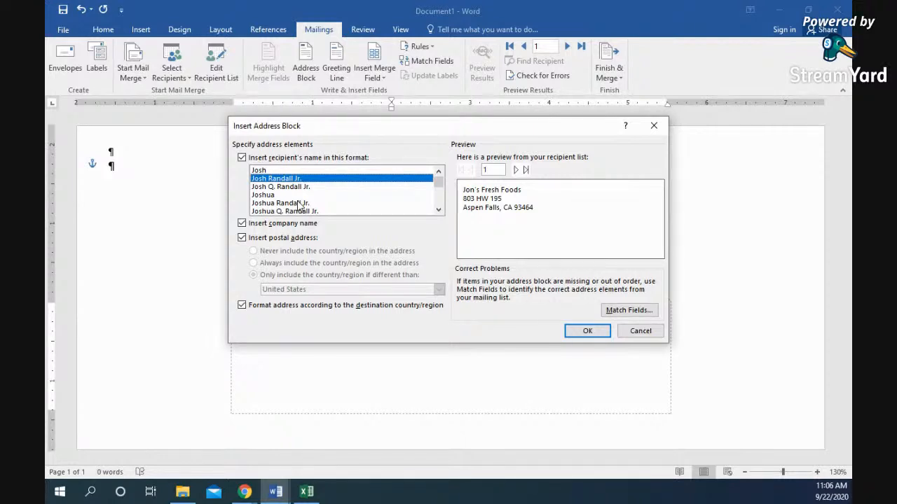
- Keep company name and postal address included and insert the «AddressBlock» into the delivery area
click(241, 225)
click(242, 224)
click(242, 224)
click(242, 224)
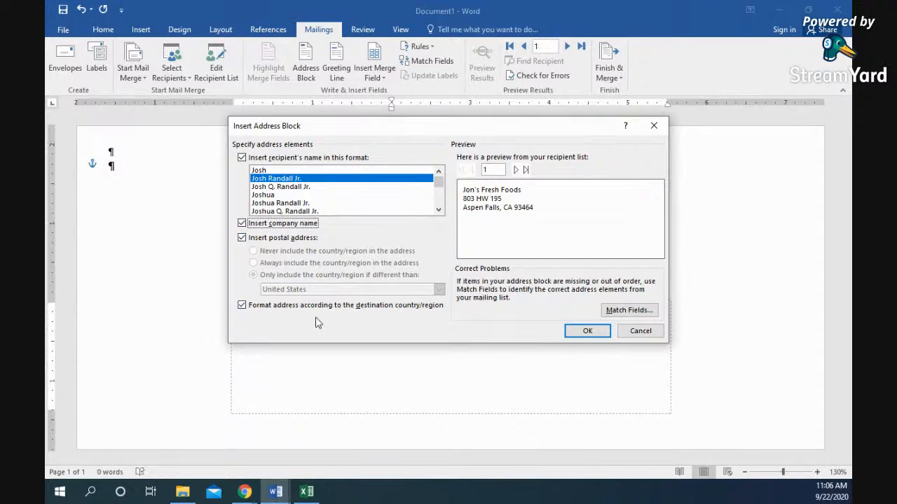
click(586, 331)
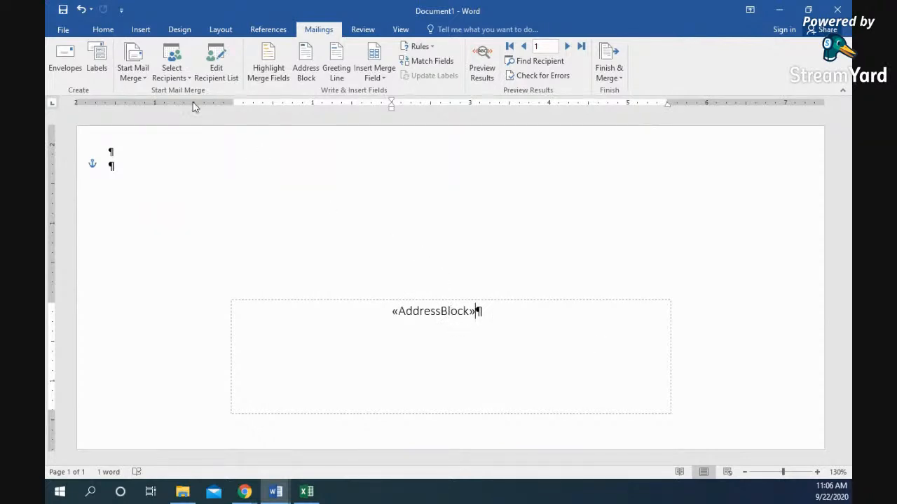
click(483, 73)
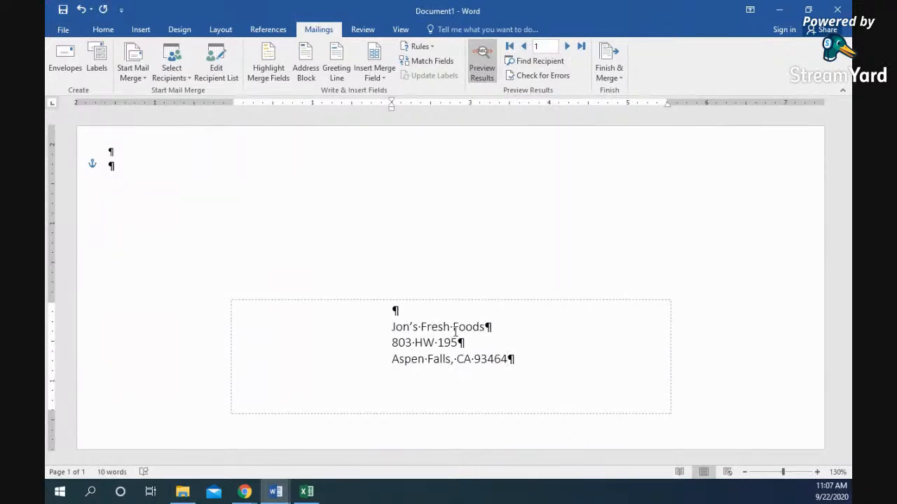
click(568, 46)
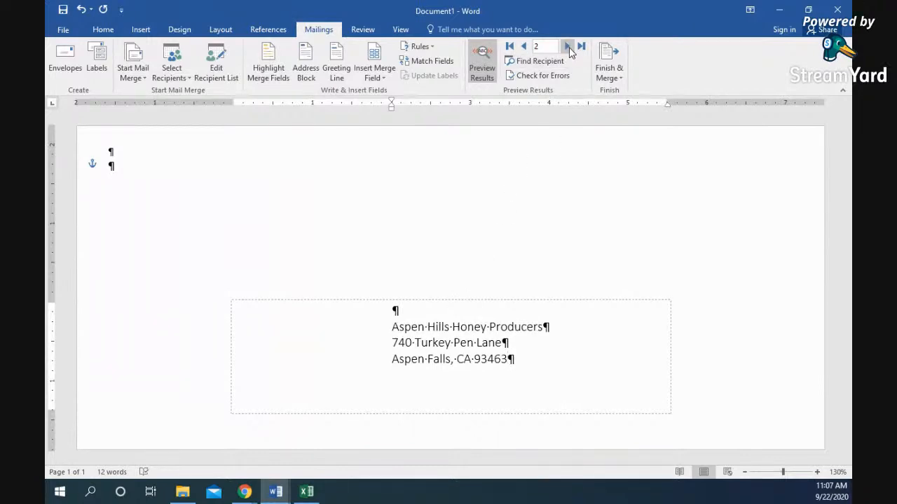
click(568, 47)
click(568, 47)
click(568, 47)
click(568, 47)
click(568, 47)
click(568, 47)
click(568, 47)
click(568, 47)
click(569, 47)
click(568, 47)
click(568, 47)
click(568, 47)
click(568, 46)
click(524, 47)
click(524, 47)
click(524, 47)
click(523, 47)
click(524, 47)
click(524, 47)
click(523, 47)
click(523, 47)
click(482, 73)
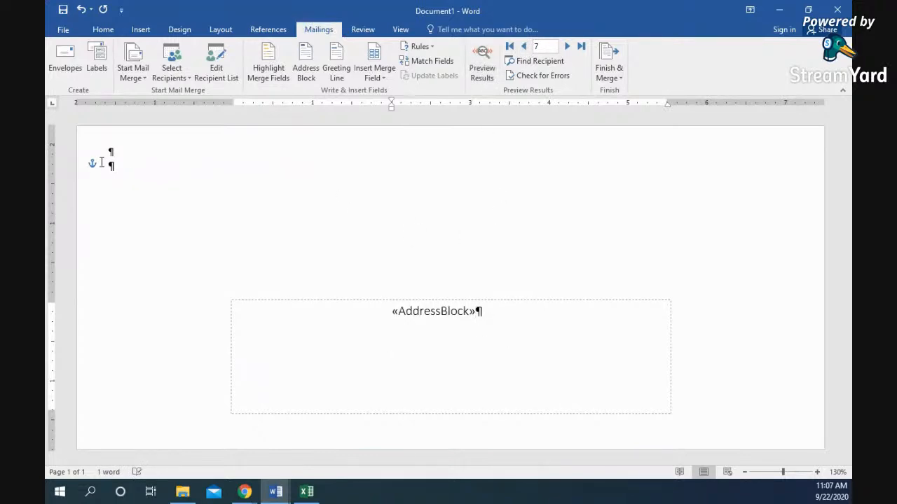
click(131, 153)
- Type the sender's three-line return address (name, street, city/state/ZIP) at the envelope's top left
key(Down)
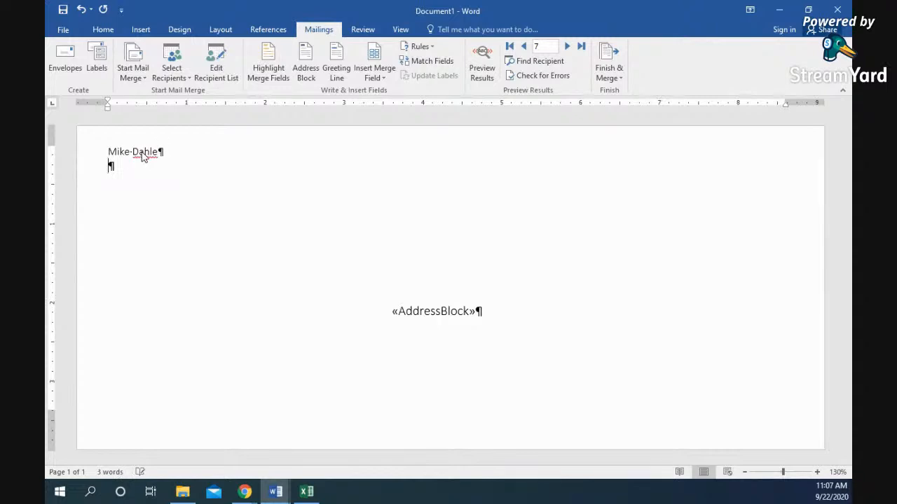
text(123 Main t)
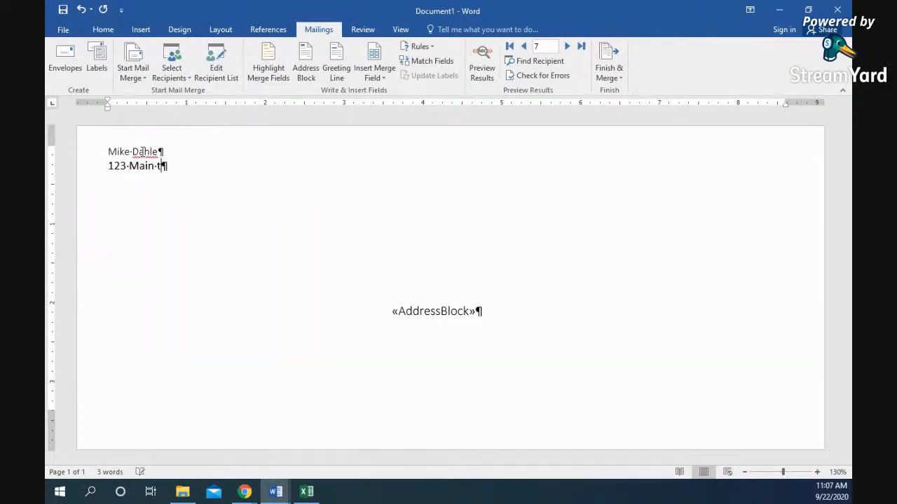
key(BackSpace)
text(ST)
key(Return)
key(shift+Return)
text(Elkhorn)
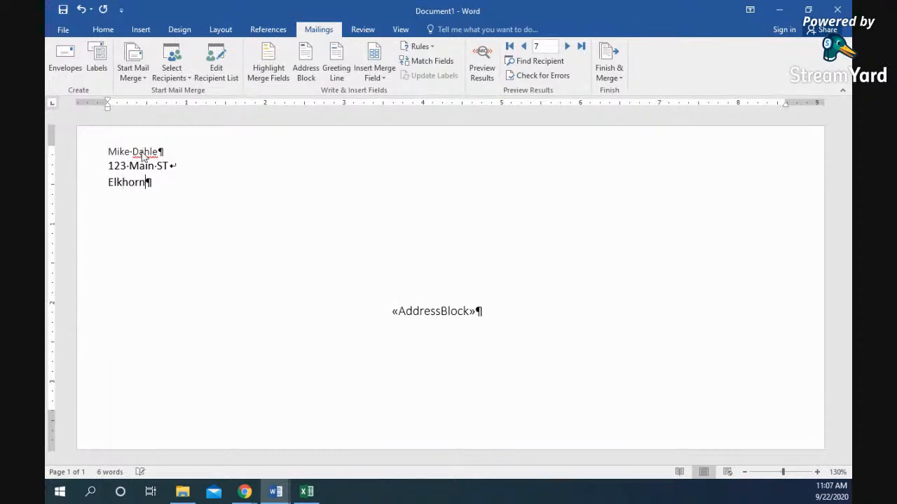
text(, WI 53121)
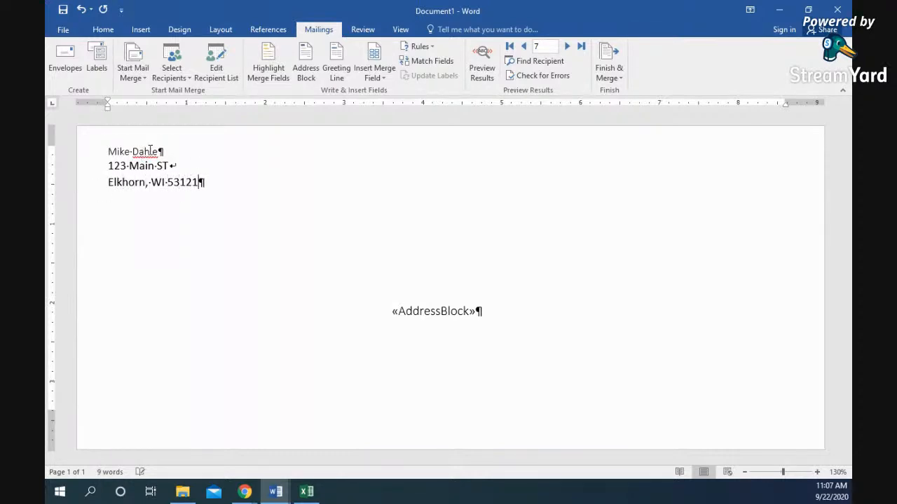
- Preview the merged results and step through recipients, ending on the third farm's address
click(487, 75)
click(568, 47)
click(568, 47)
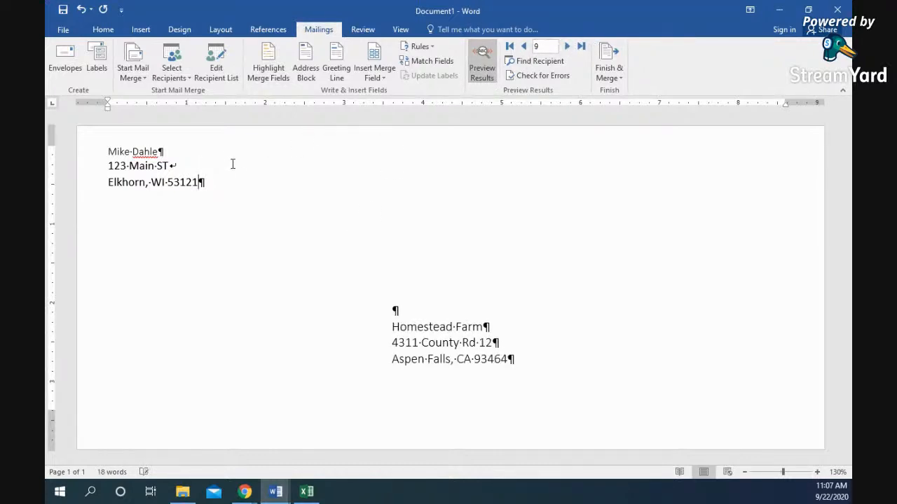
click(524, 47)
click(524, 46)
click(524, 46)
click(524, 46)
click(524, 46)
click(525, 46)
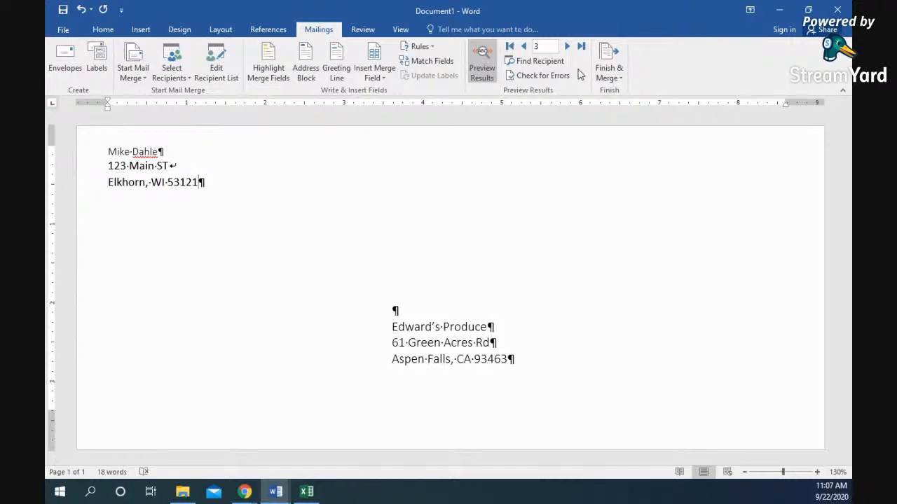
click(609, 78)
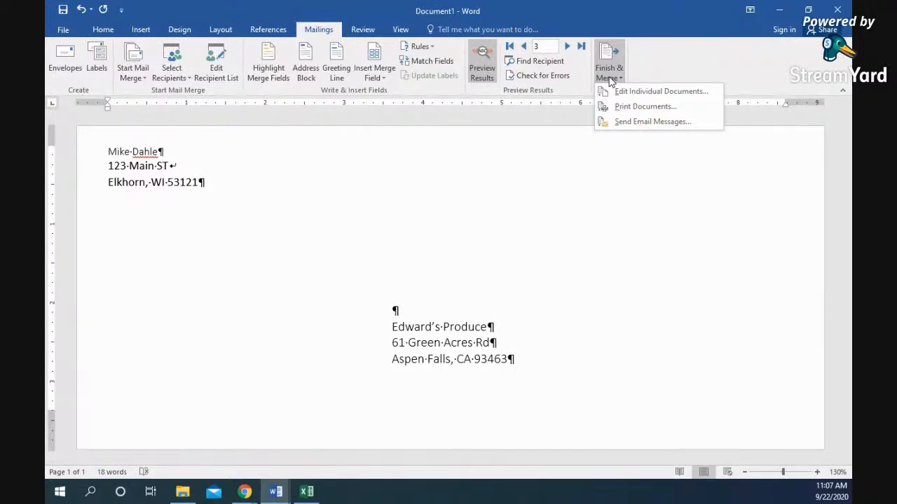
- Send the merged envelopes to print, opening Merge to Printer with All records selected
click(644, 109)
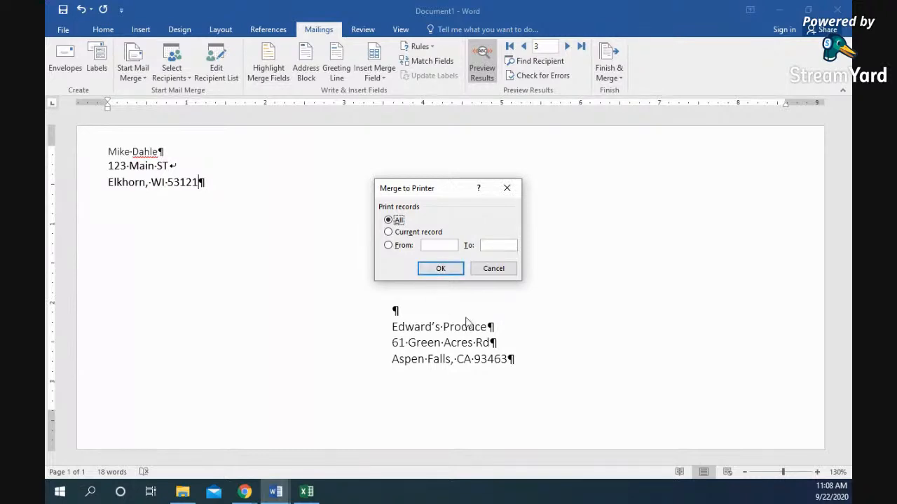
- Cancel the Merge to Printer dialog without printing the merged records
click(494, 270)
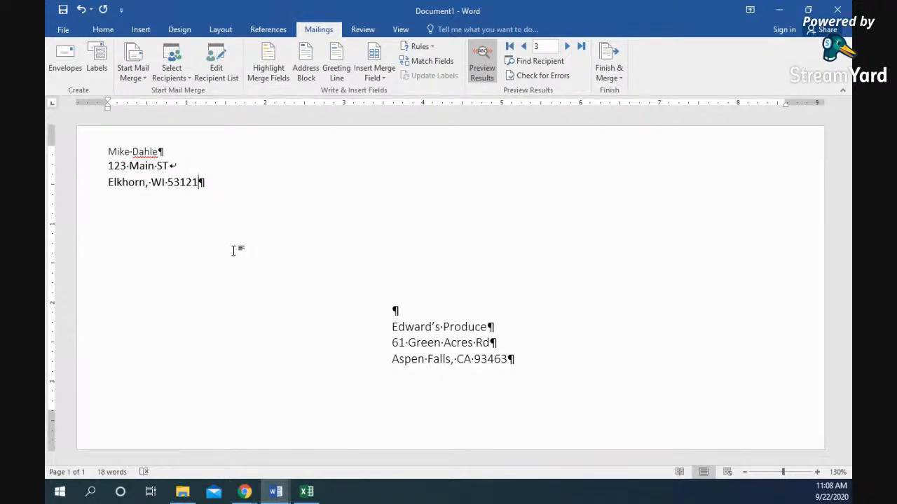
- Turn the document into 30 Per Page address labels and review the label table's layout options
click(141, 77)
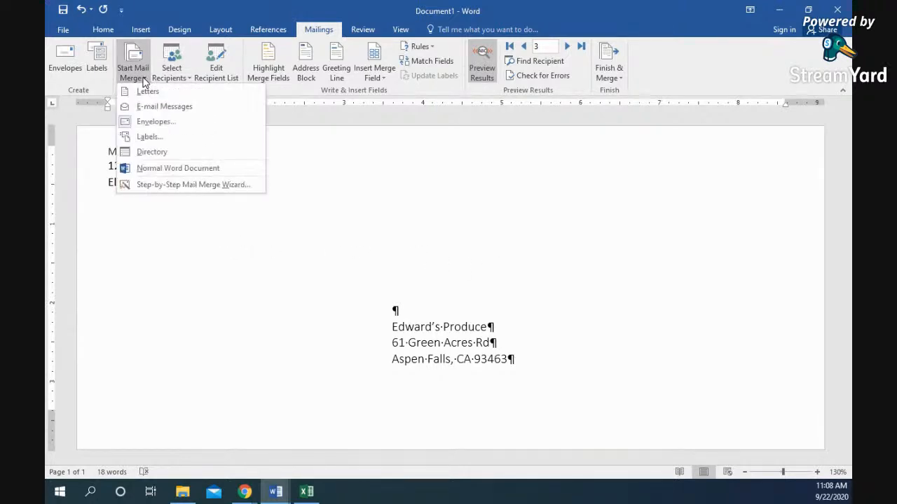
click(164, 137)
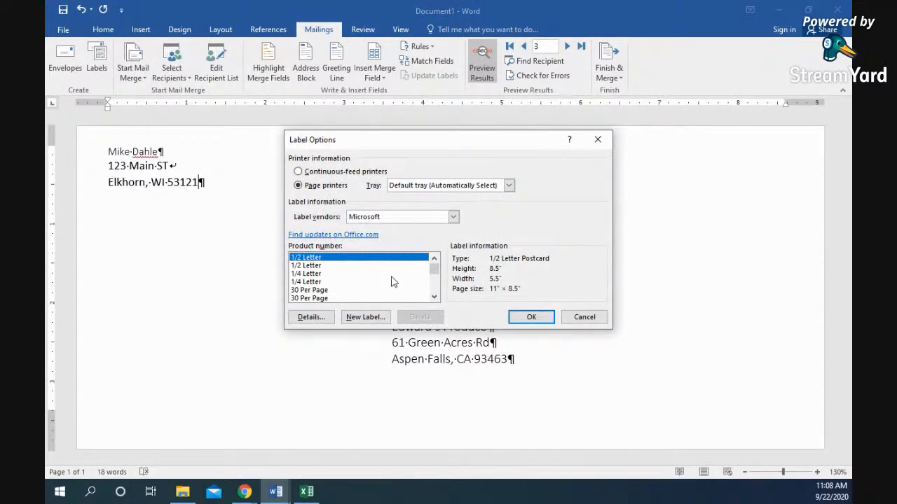
scroll(372, 285, down, 2)
scroll(366, 283, up, 1)
click(342, 273)
click(342, 265)
click(533, 316)
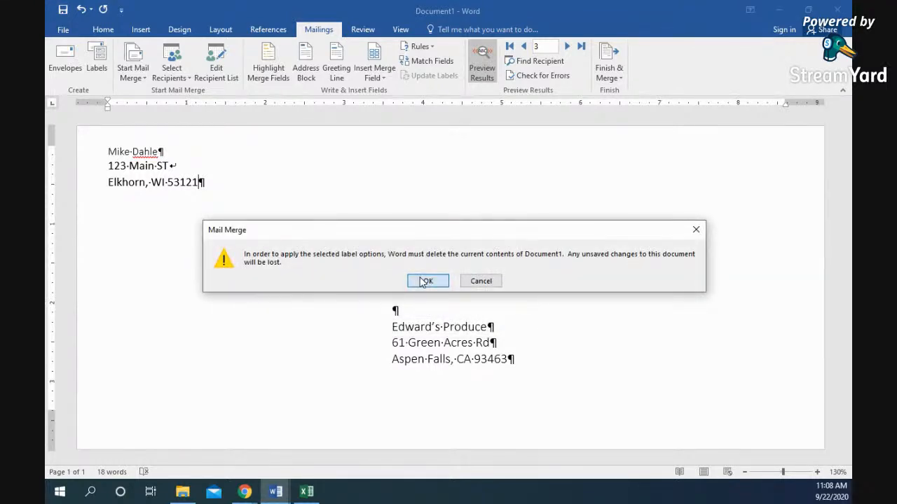
click(426, 281)
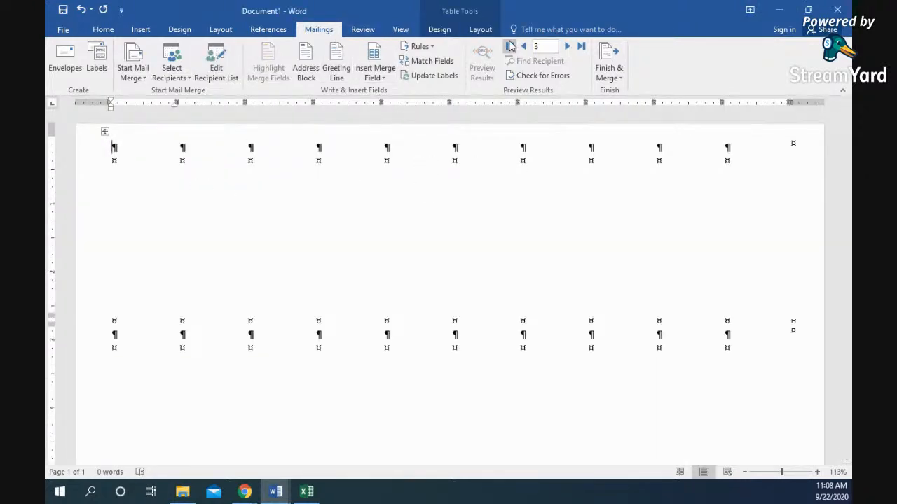
click(481, 29)
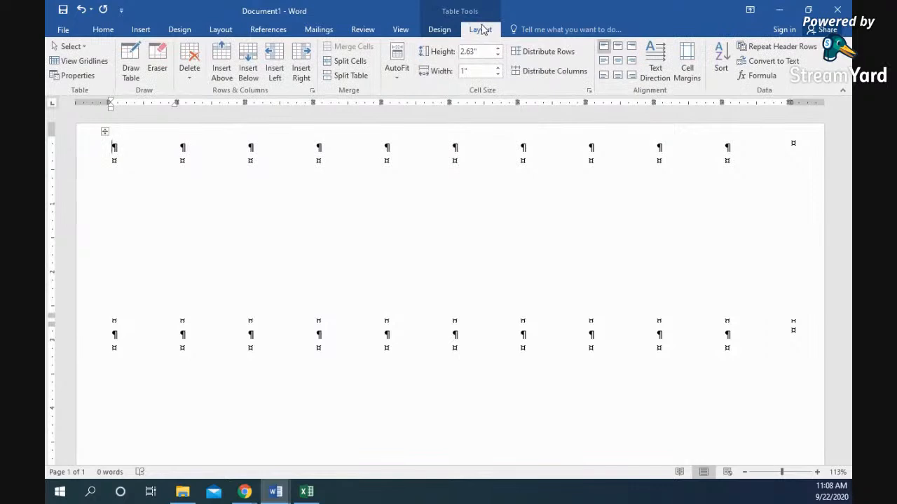
click(440, 30)
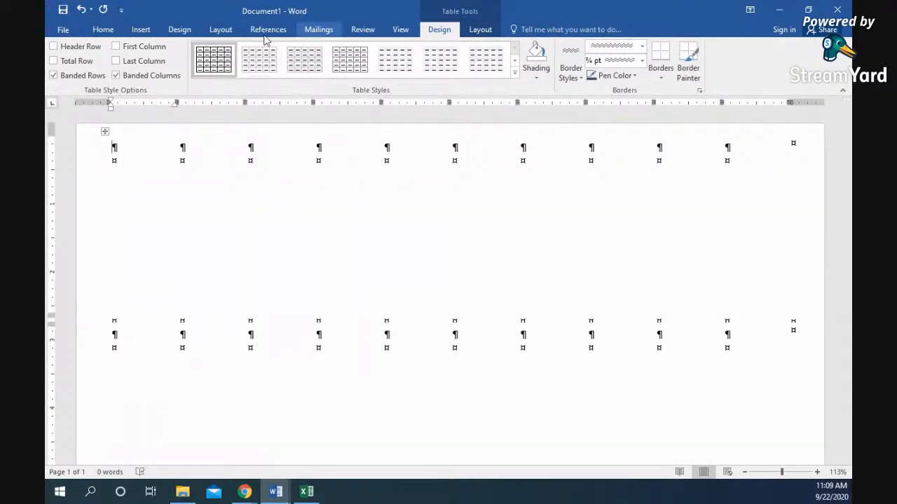
click(317, 30)
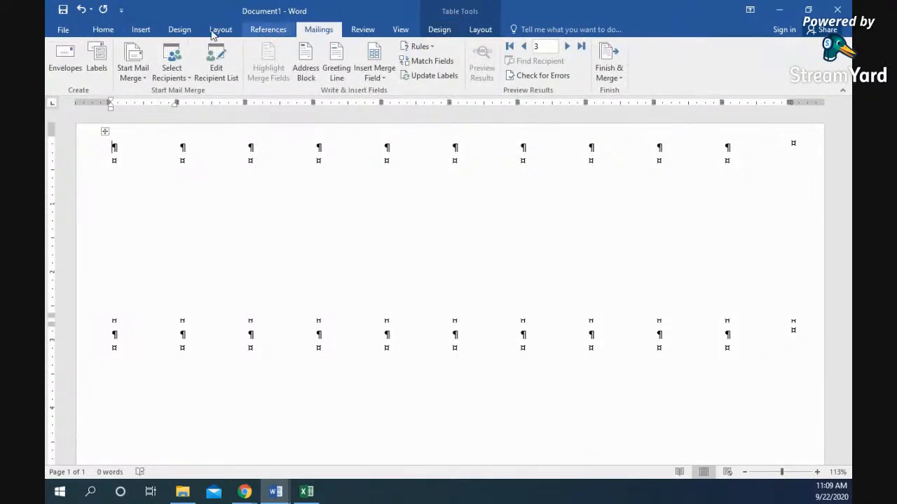
- Change the label size to A4 (Landscape), dismissing the page size warning
click(133, 70)
click(159, 138)
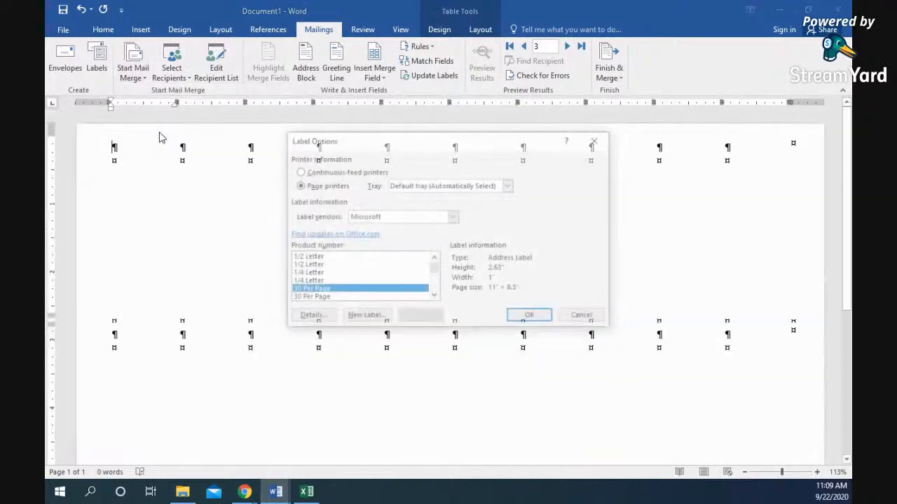
click(331, 259)
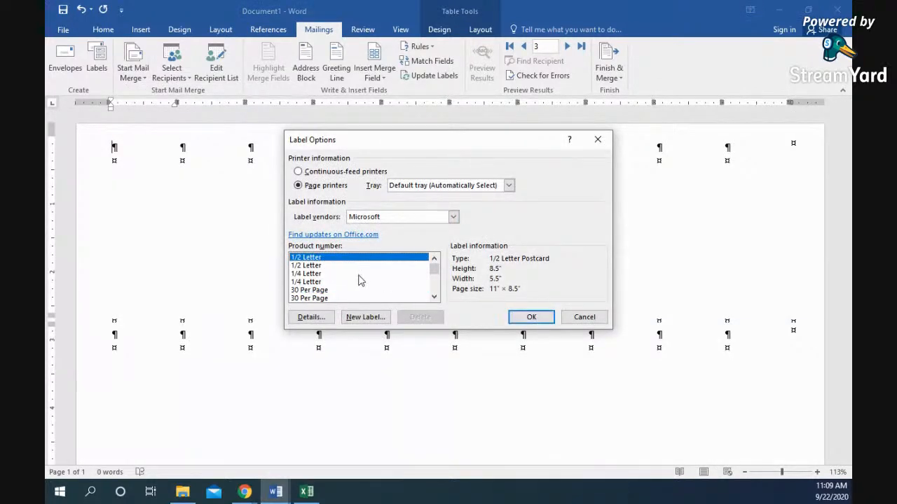
click(320, 265)
click(322, 274)
scroll(334, 282, down, 2)
scroll(333, 282, up, 1)
click(333, 282)
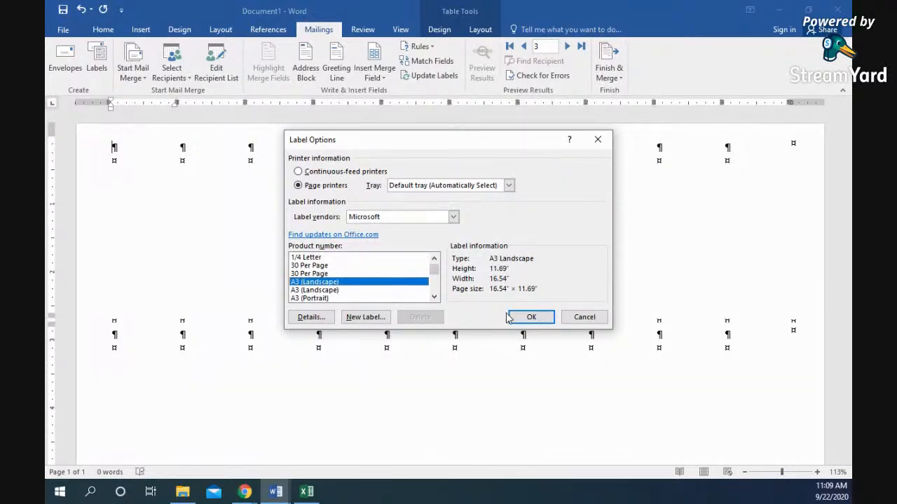
scroll(337, 281, down, 2)
click(340, 273)
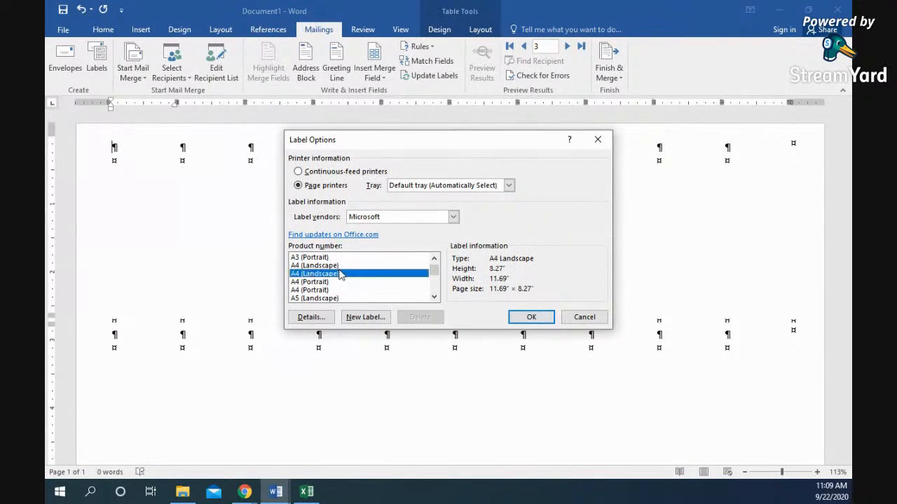
click(531, 317)
click(449, 281)
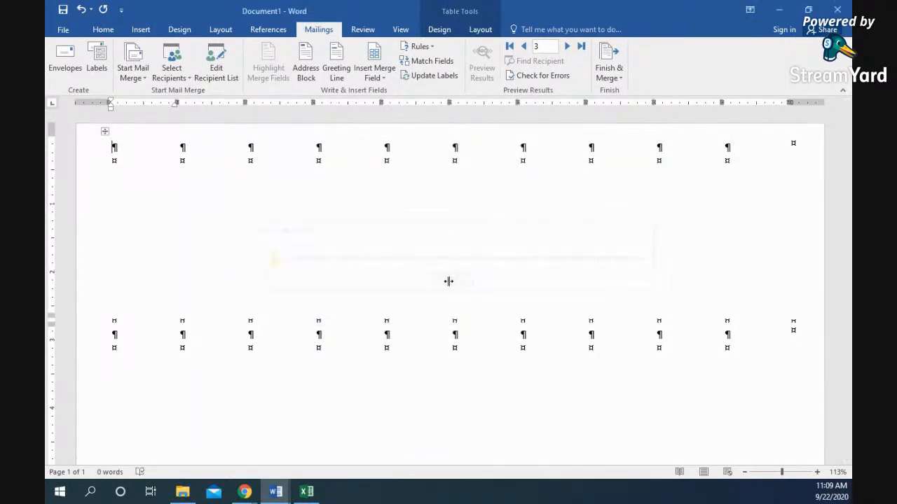
- Switch the labels to 1/2 Letter postcards and accept replacing the document contents
click(137, 72)
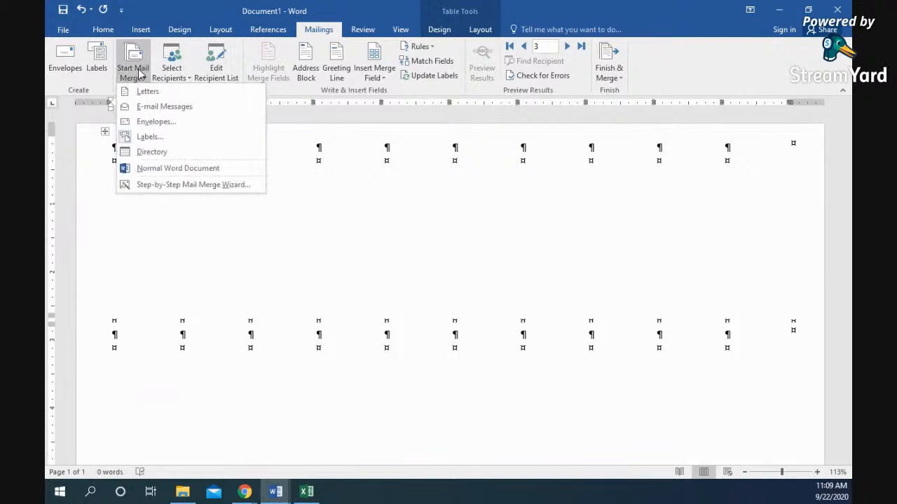
click(158, 137)
scroll(352, 264, up, 3)
click(349, 257)
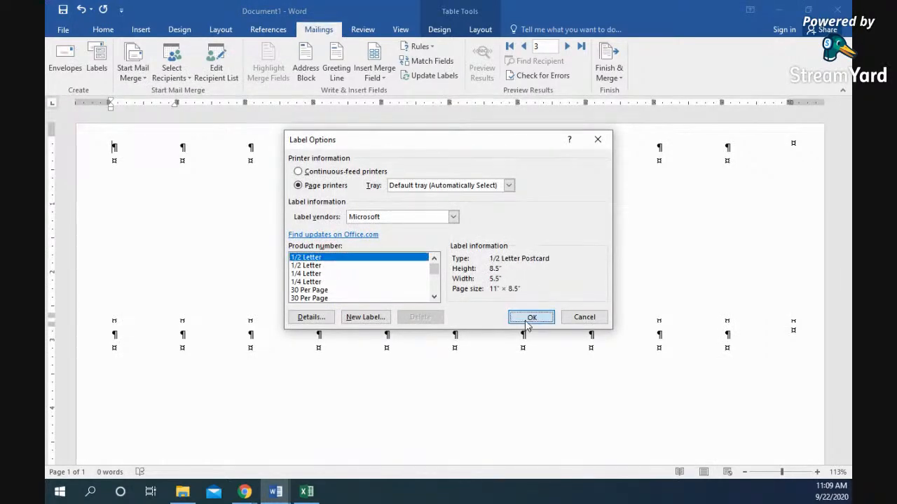
click(530, 318)
click(425, 280)
scroll(425, 295, down, 10)
scroll(426, 295, up, 10)
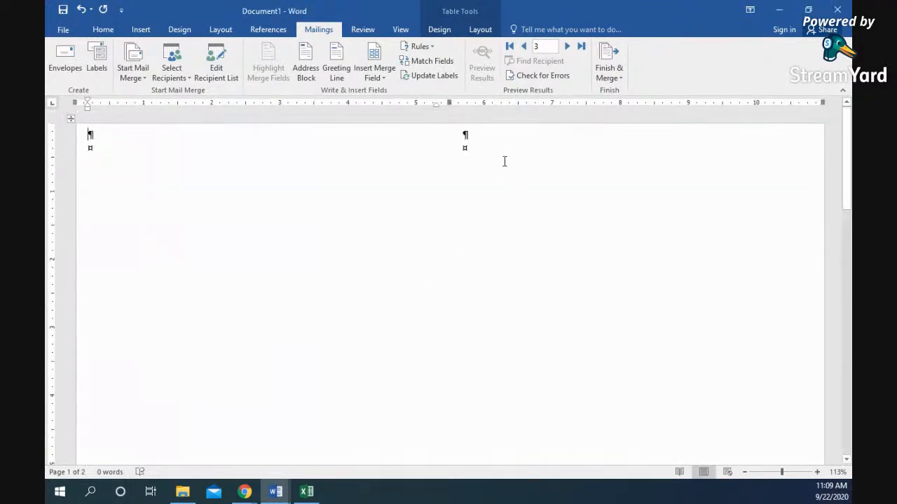
scroll(447, 232, down, 20)
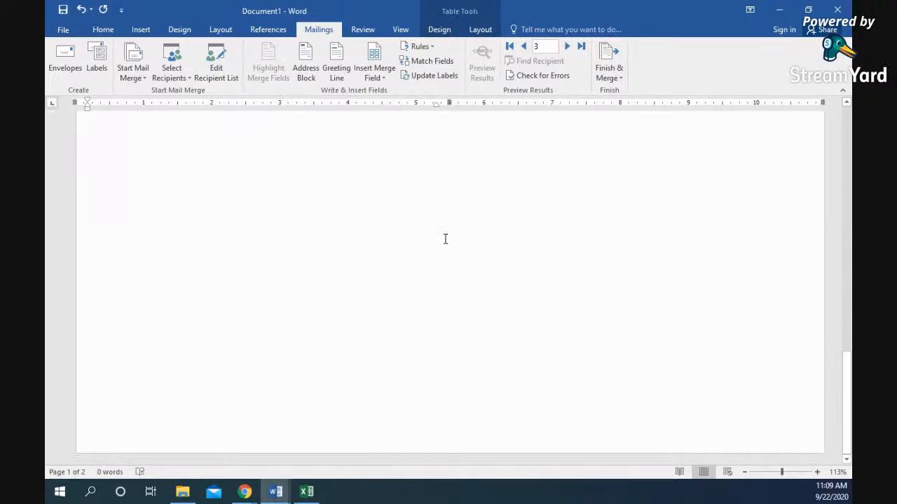
scroll(443, 236, up, 10)
scroll(444, 236, up, 10)
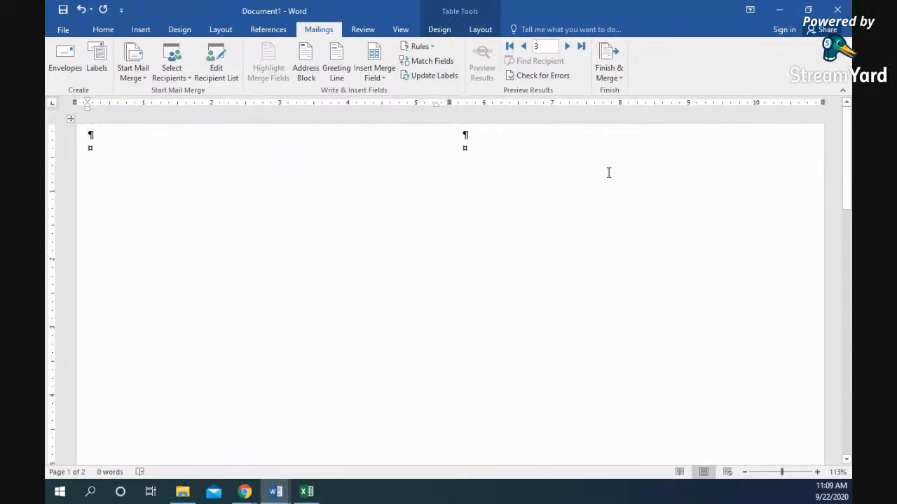
scroll(593, 218, down, 15)
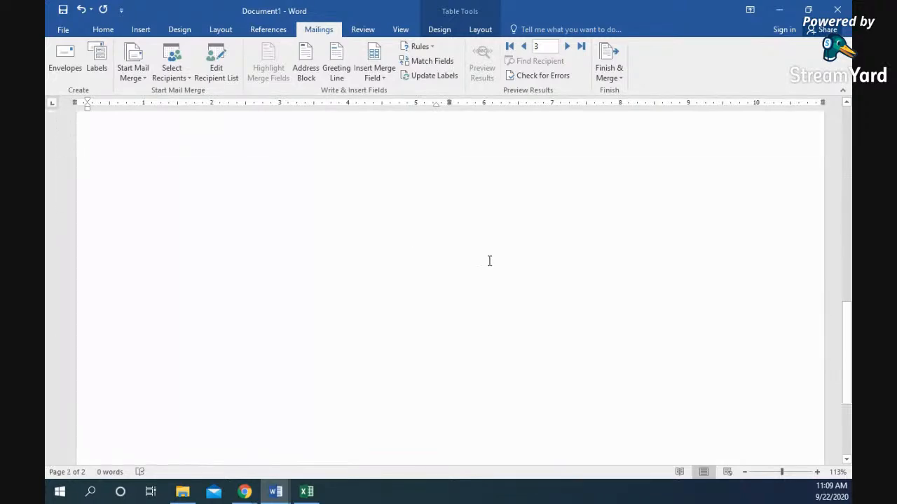
scroll(489, 263, down, 3)
scroll(411, 245, up, 10)
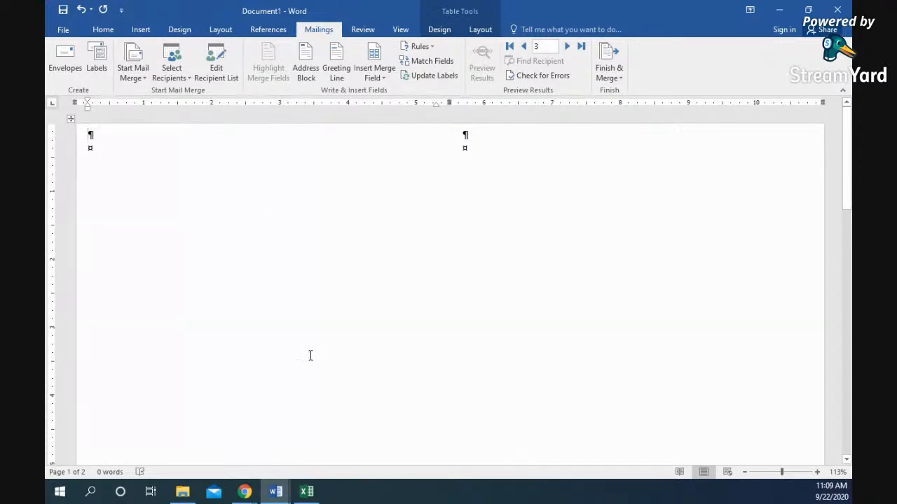
scroll(301, 343, down, 3)
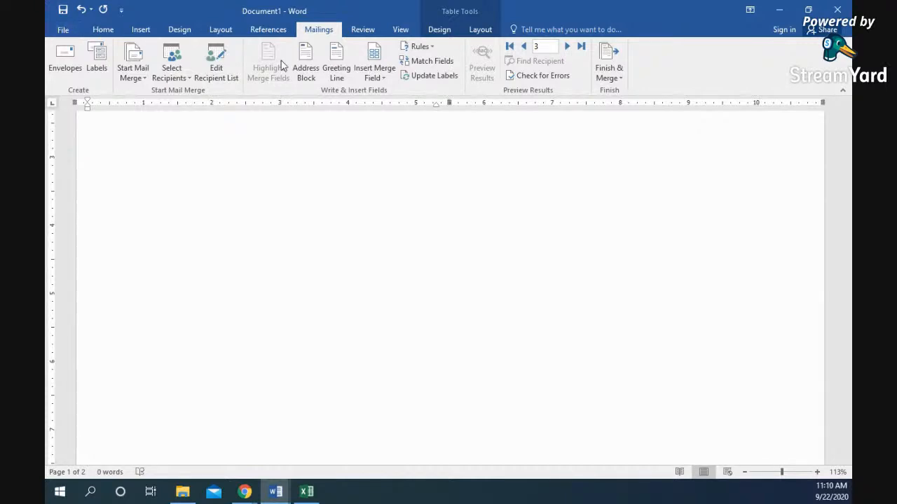
- Insert a greeting line on the first label, keeping Dear as the salutation
click(339, 75)
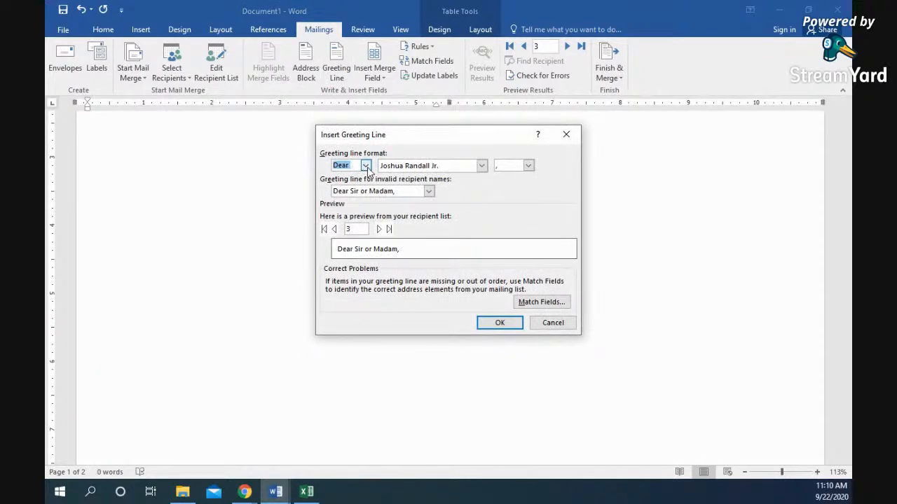
click(365, 166)
click(375, 168)
click(499, 325)
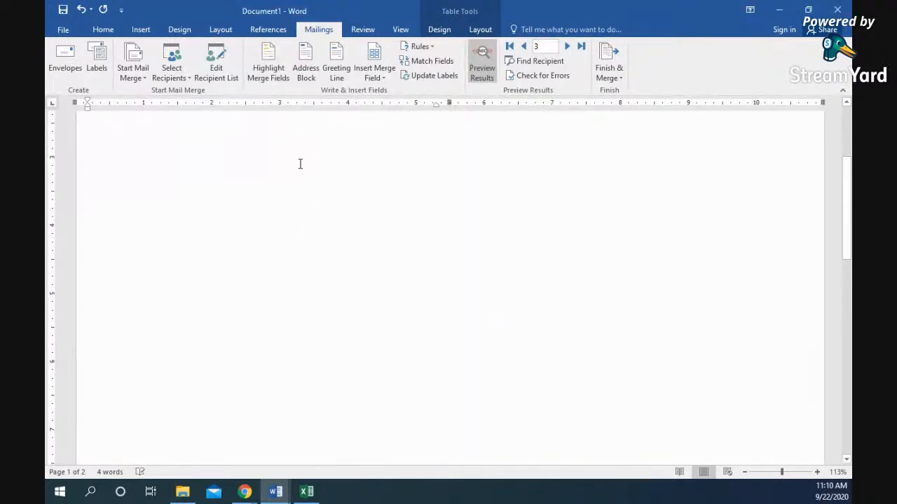
- Add 'How are you today' below the greeting and highlight the merge fields
scroll(266, 193, up, 4)
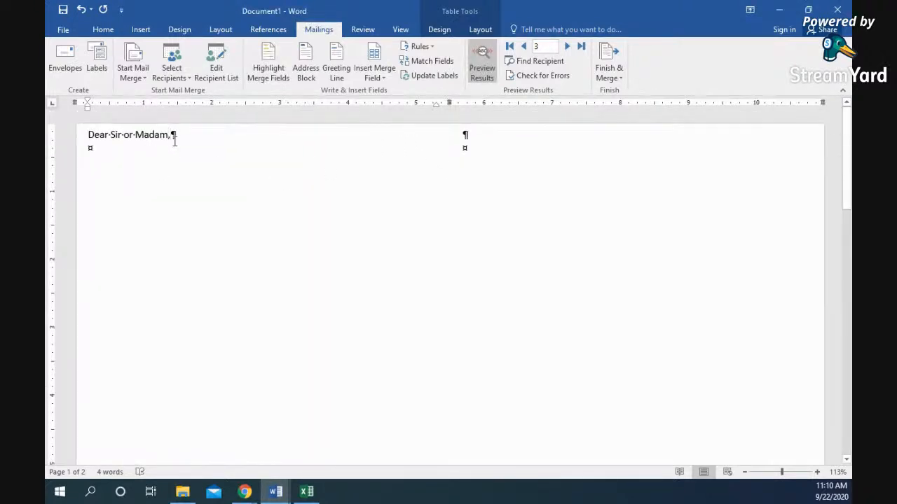
key(Return)
key(Return)
text(How are you today)
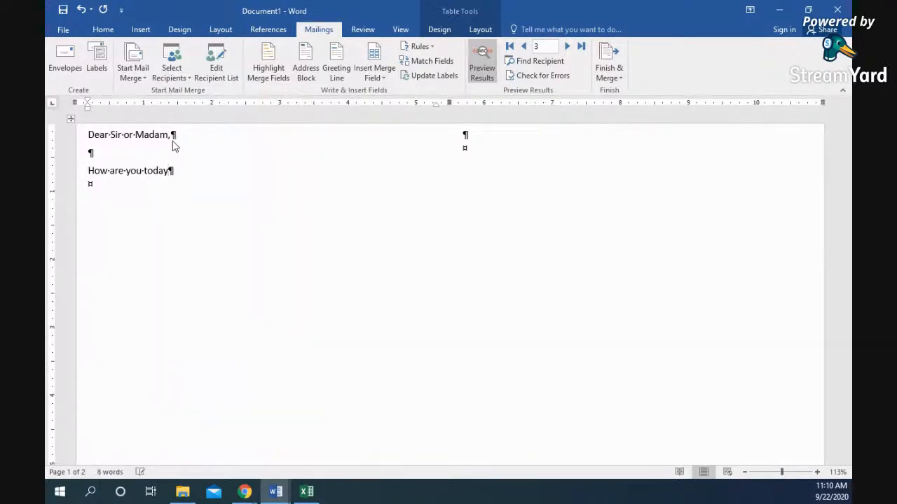
click(269, 72)
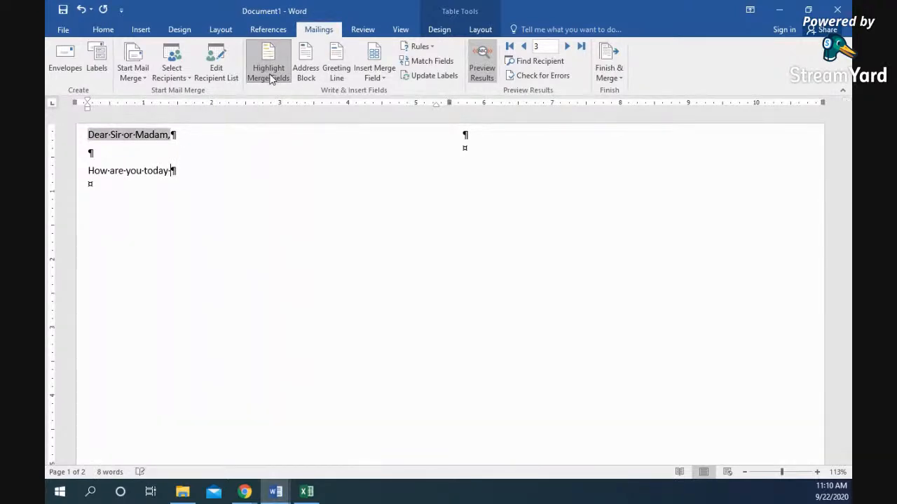
- Replace 'How are you today' with 'I hear your company,' followed by the Company field
click(384, 78)
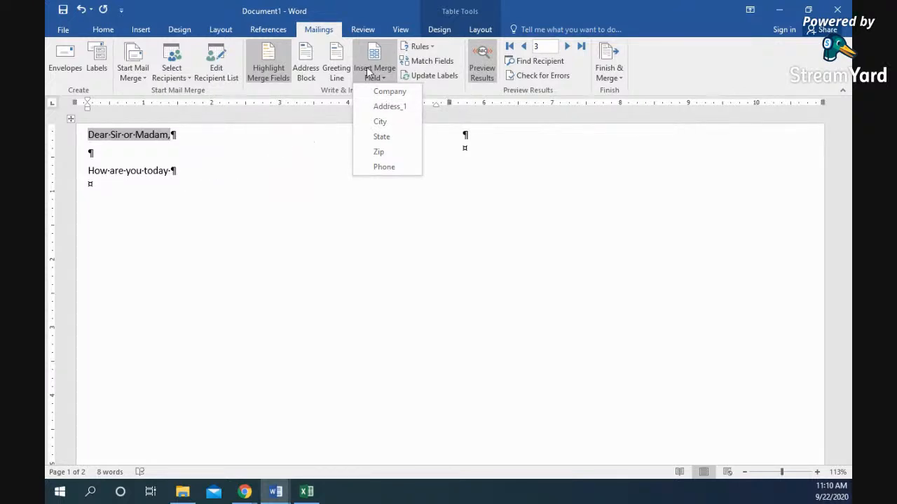
click(201, 172)
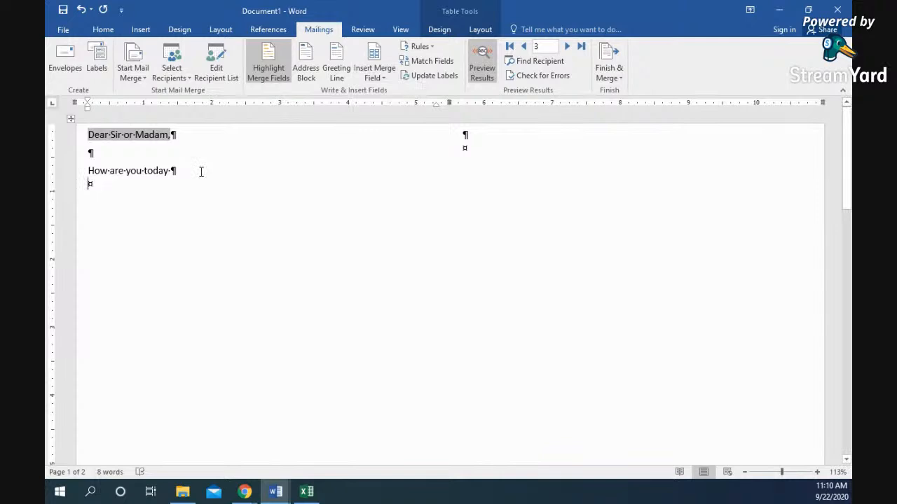
triple_click(119, 172)
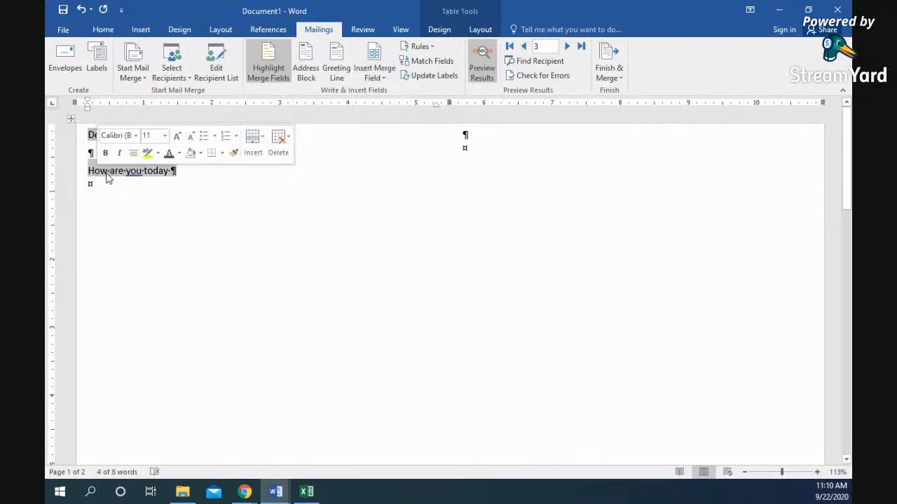
drag(180, 171, 88, 172)
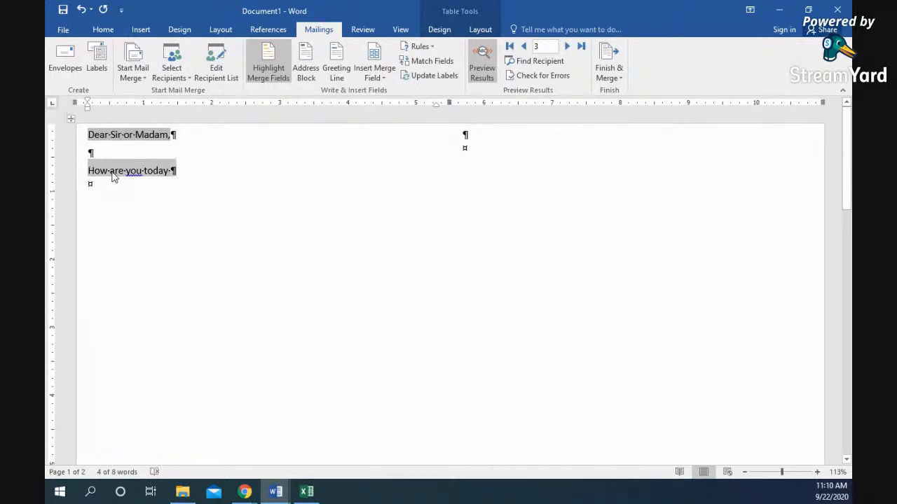
text(I hear your company,)
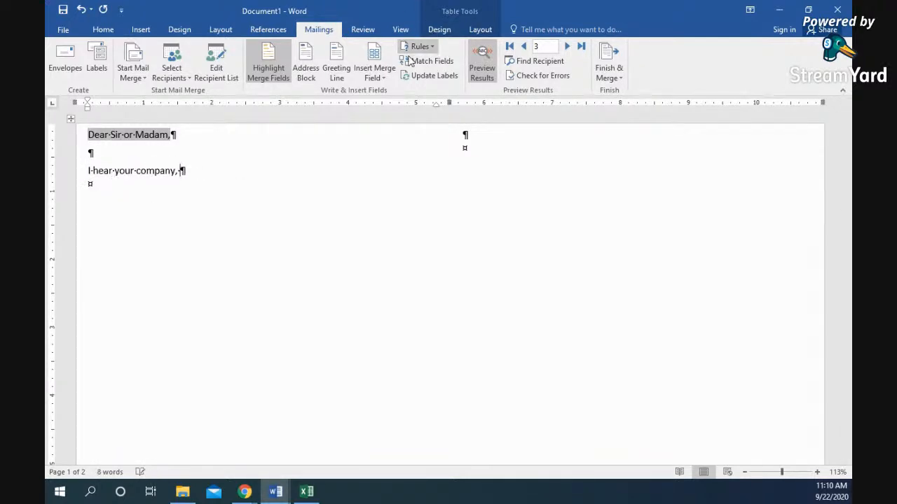
click(374, 73)
click(378, 94)
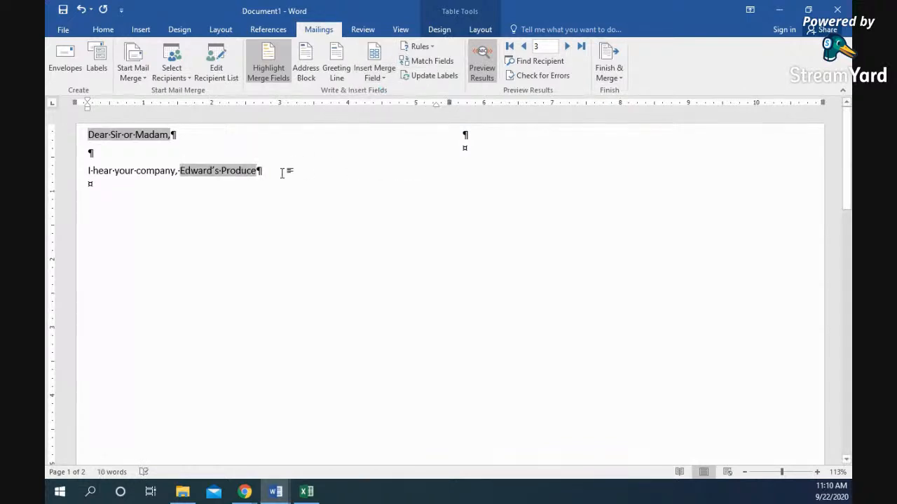
- Finish with 'is doing just swell, but is need of water because', State, 'is burning.'
text(, )
text(is d)
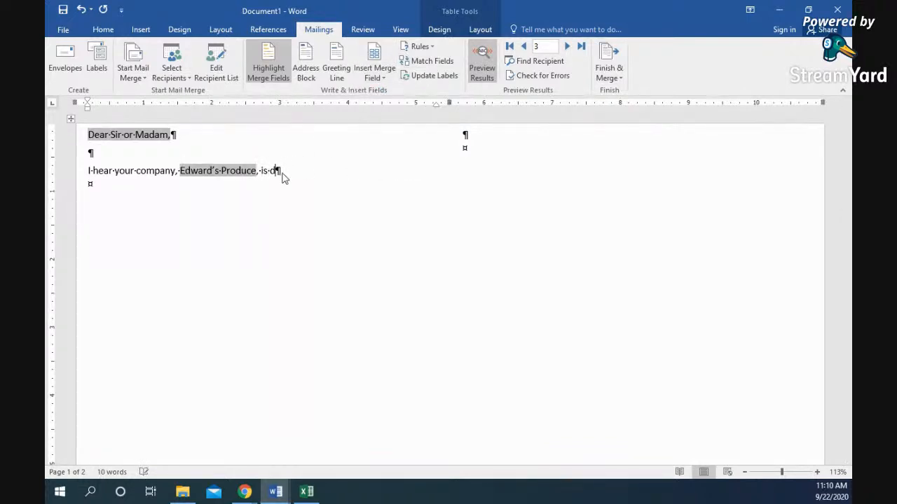
text(oing just swell.)
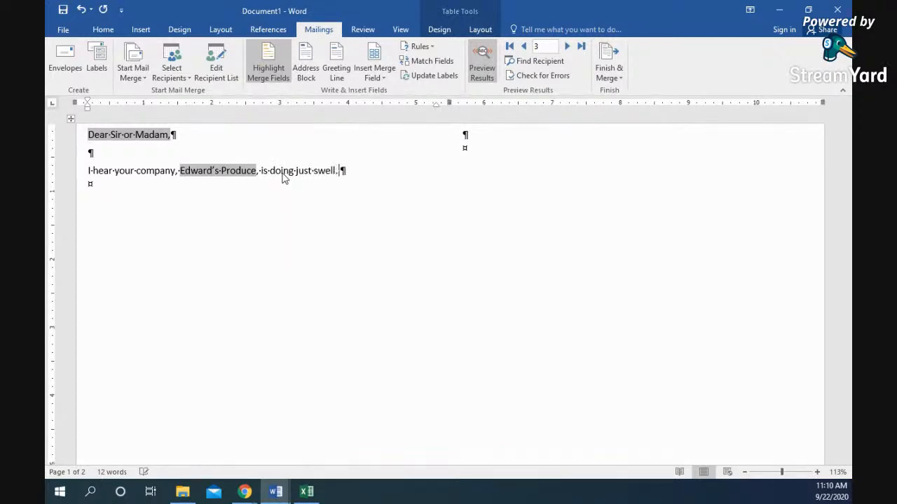
key(BackSpace)
key(BackSpace)
text(, but is need of)
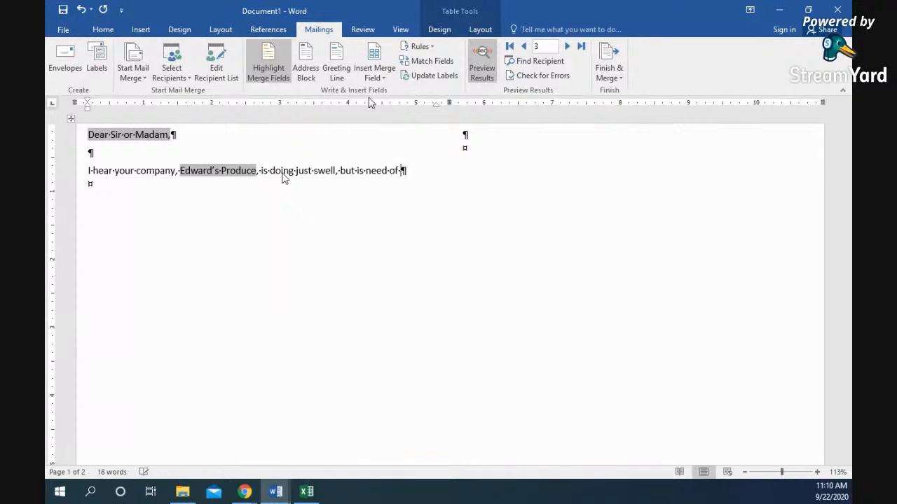
text( water because)
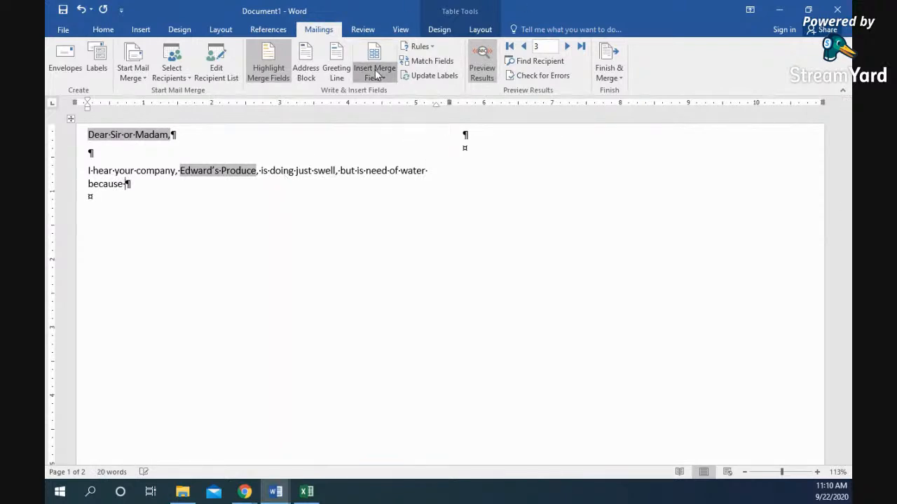
click(375, 73)
click(382, 137)
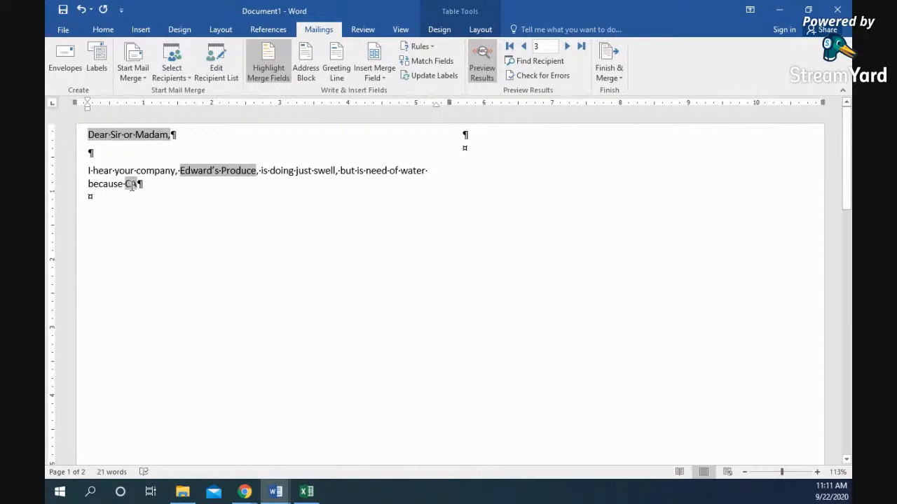
text(is )
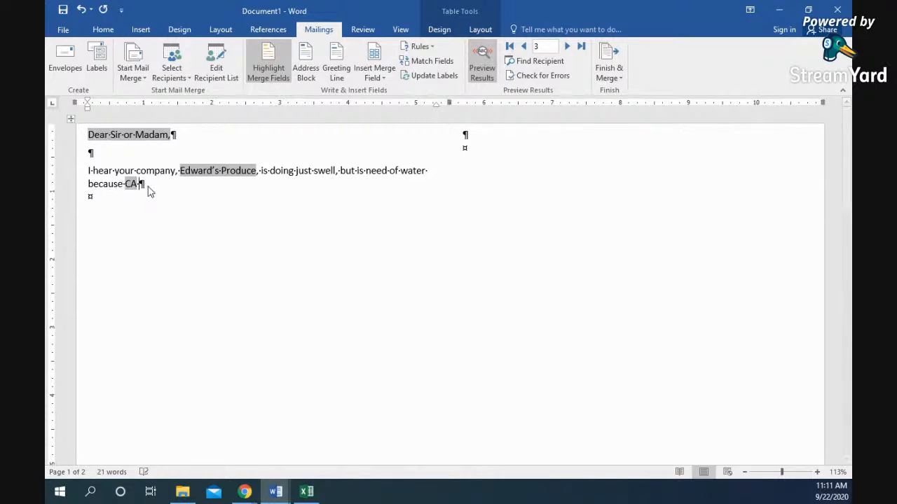
text(burning.)
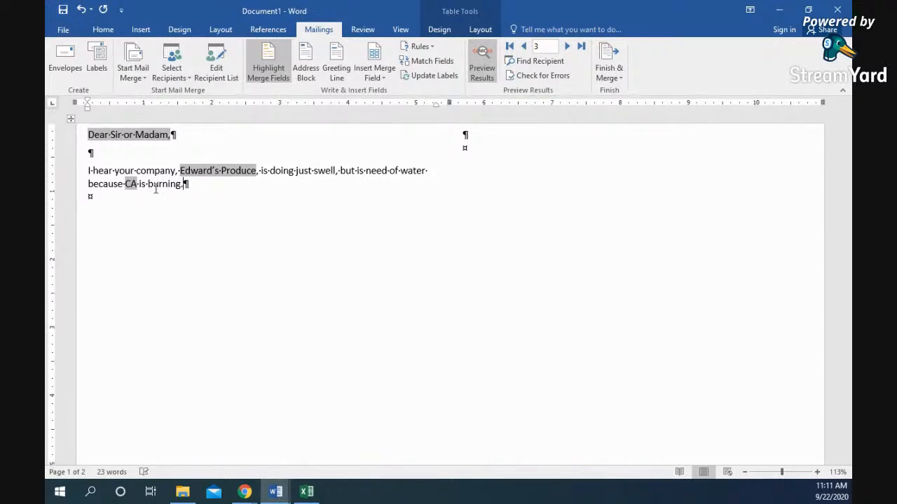
click(568, 46)
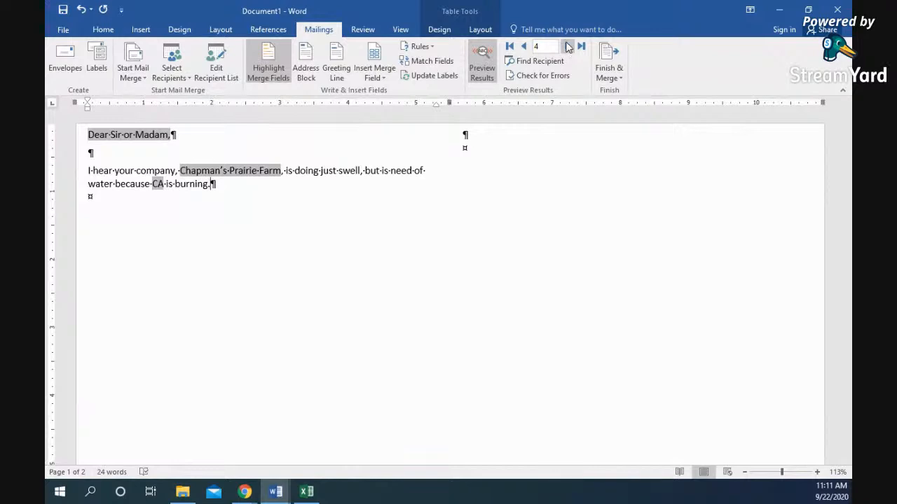
- Advance the preview six records to record 10, showing Glorious Farm in CA
click(567, 46)
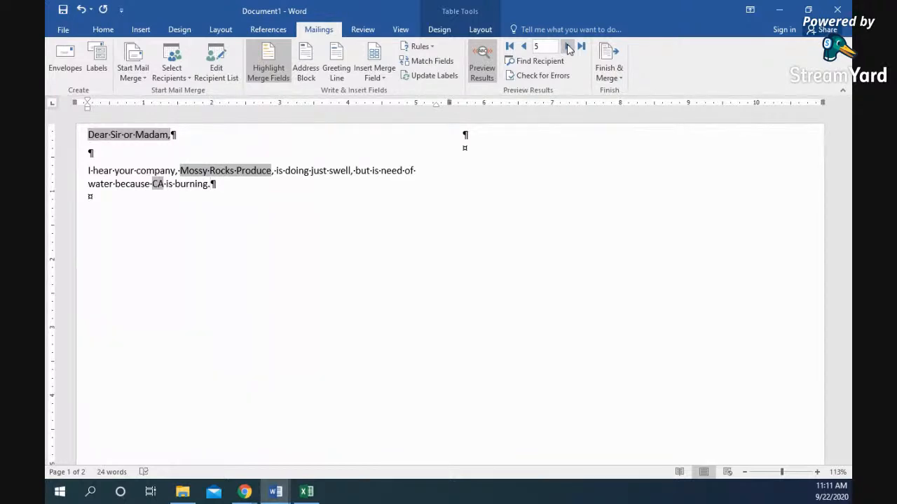
click(567, 46)
click(568, 47)
click(568, 46)
click(567, 46)
click(568, 46)
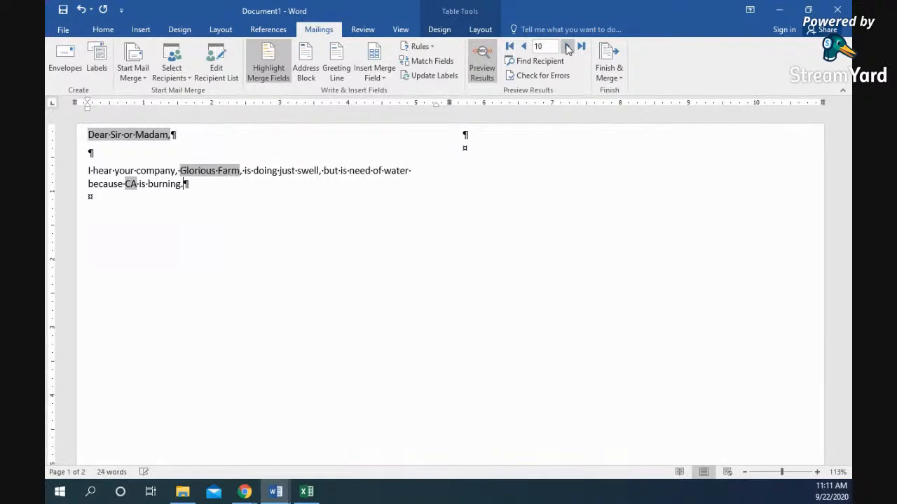
click(568, 46)
click(568, 46)
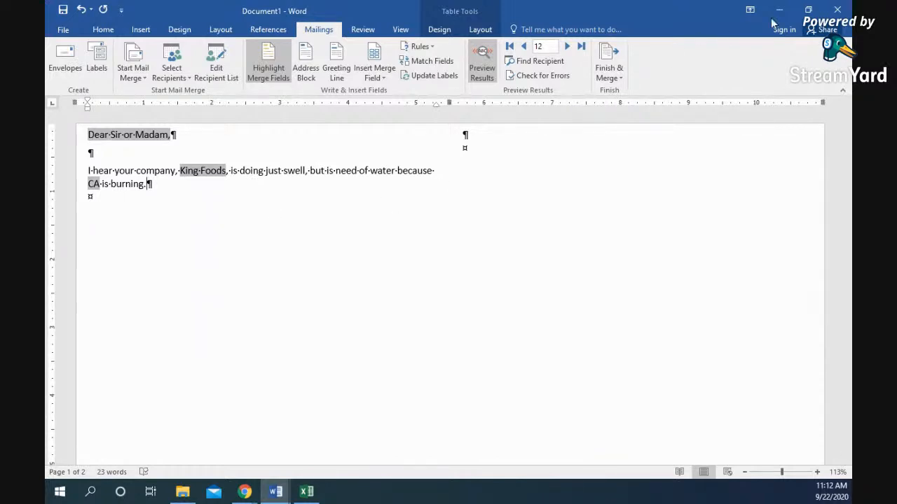
- Close the letter document without saving and close the SmartArt text pane
click(846, 9)
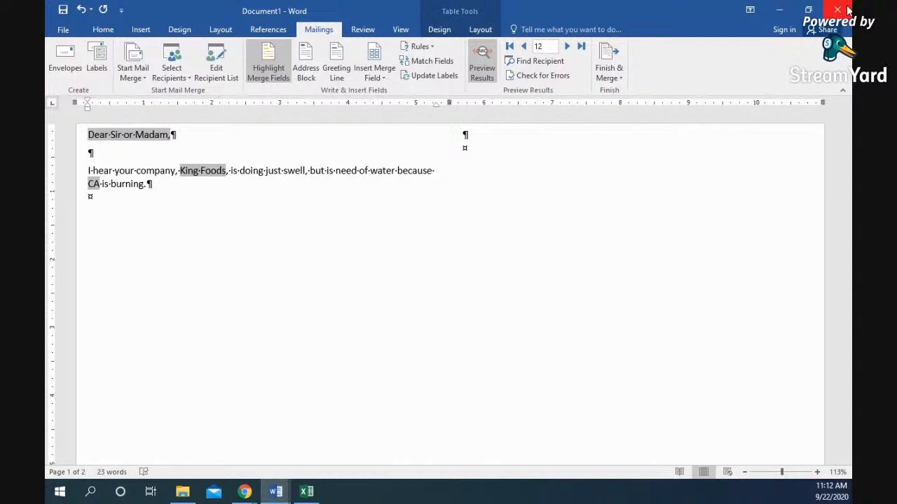
click(449, 260)
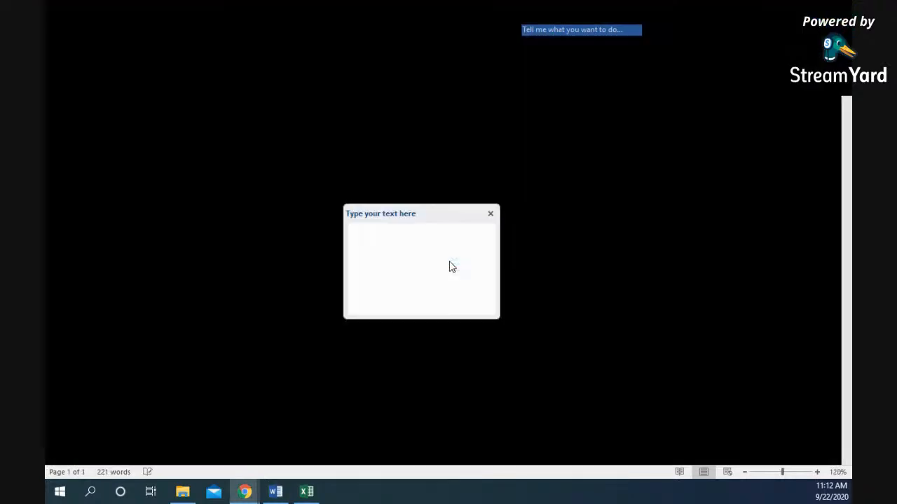
click(491, 212)
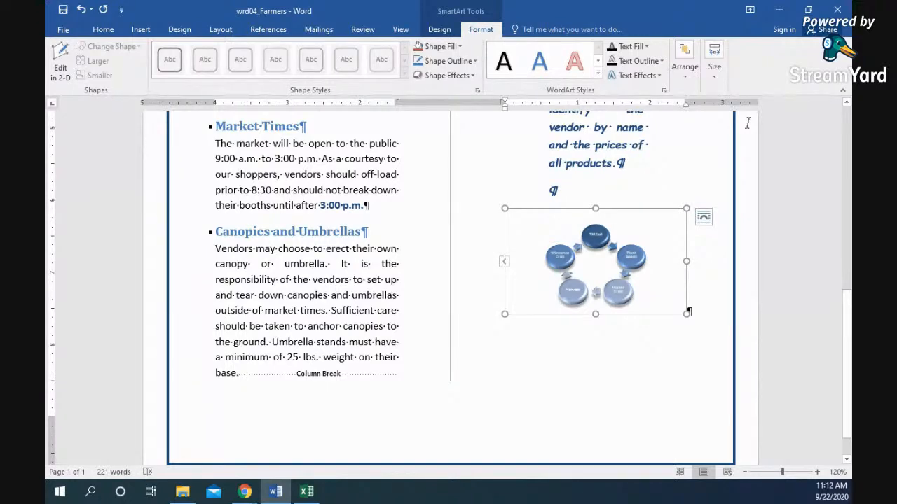
- Place the insertion point before 'Aspen' in the flyer's title at the top
scroll(137, 130, up, 10)
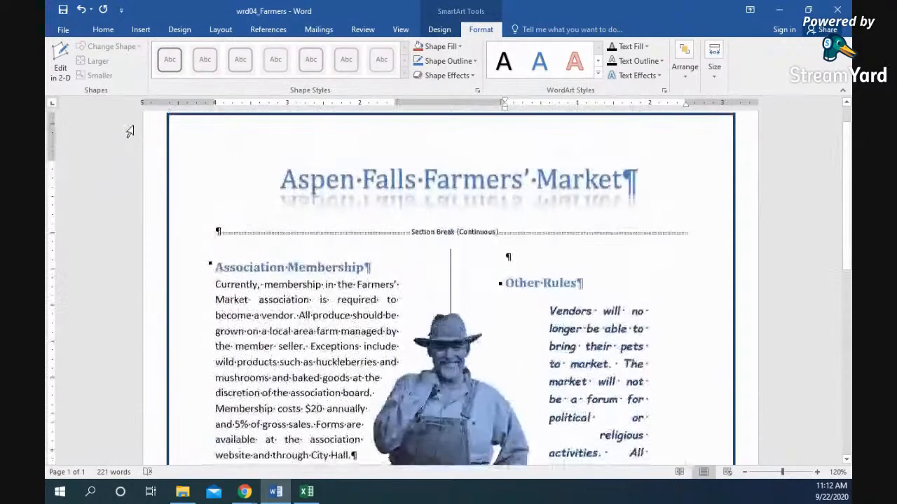
click(137, 130)
click(62, 30)
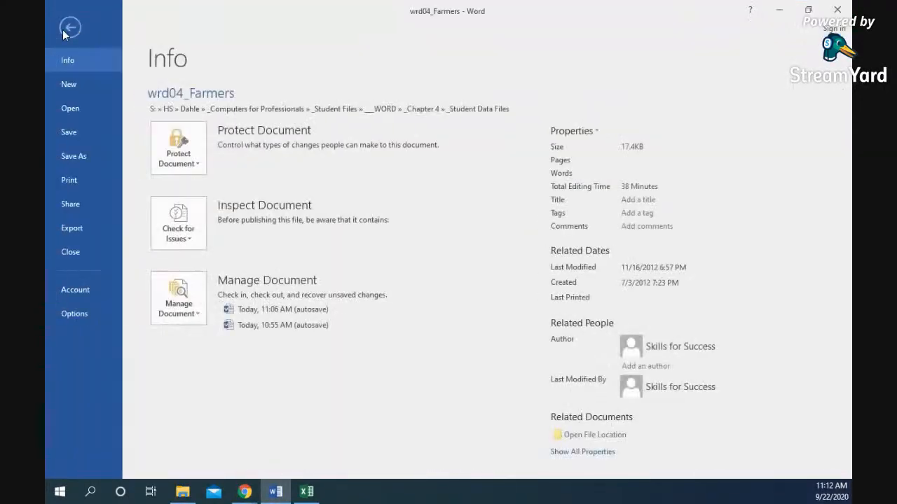
click(70, 26)
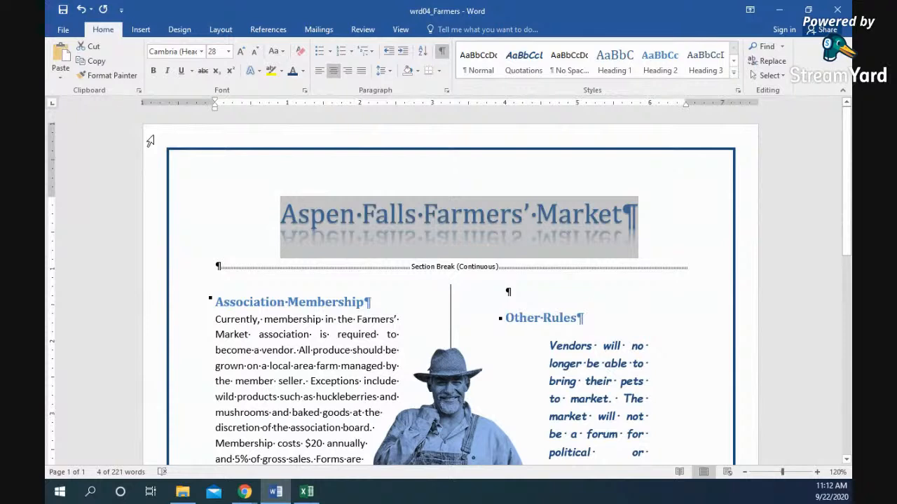
click(271, 218)
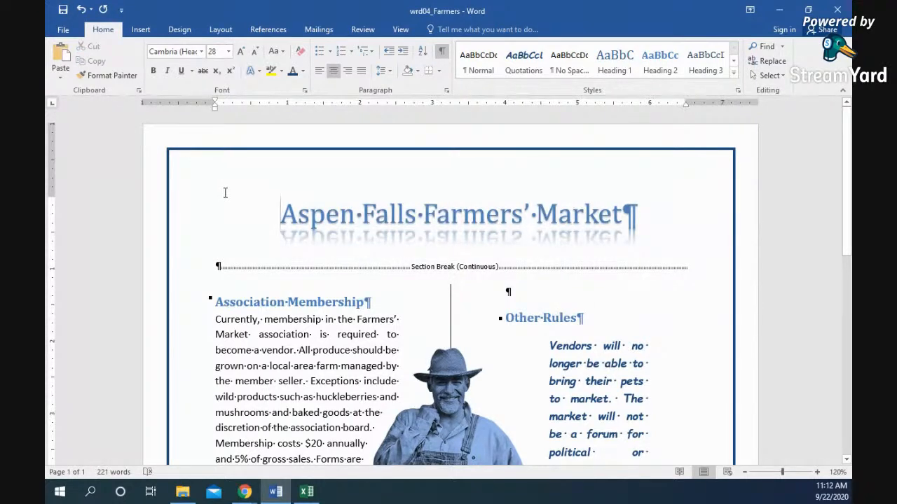
click(180, 35)
click(143, 33)
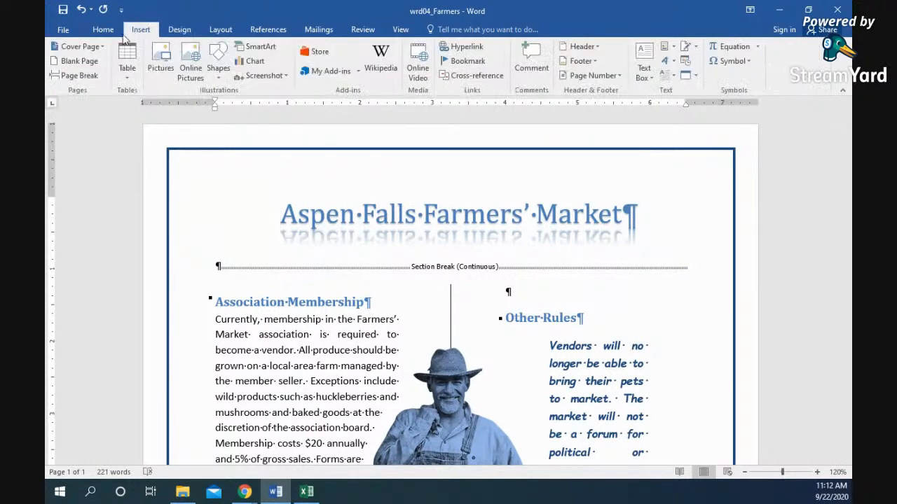
- Give the flyer the ViewMaster cover page instead of the first-tried Banded design
click(103, 49)
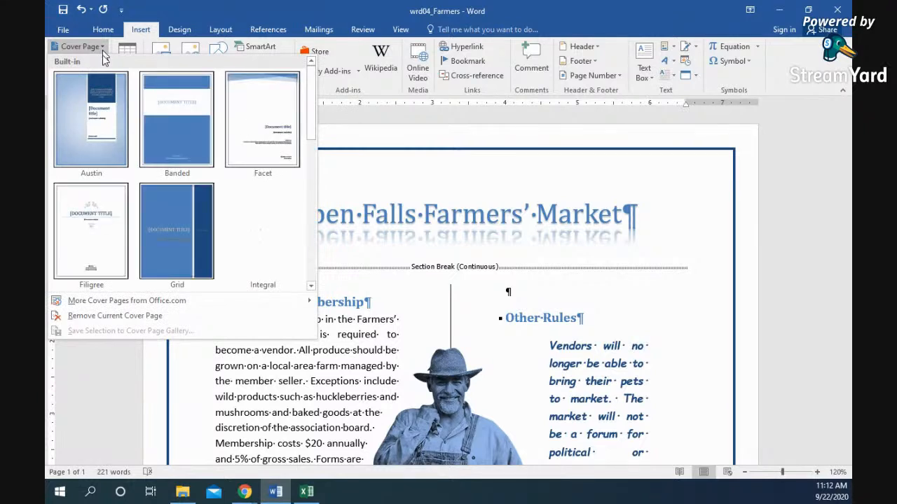
click(186, 130)
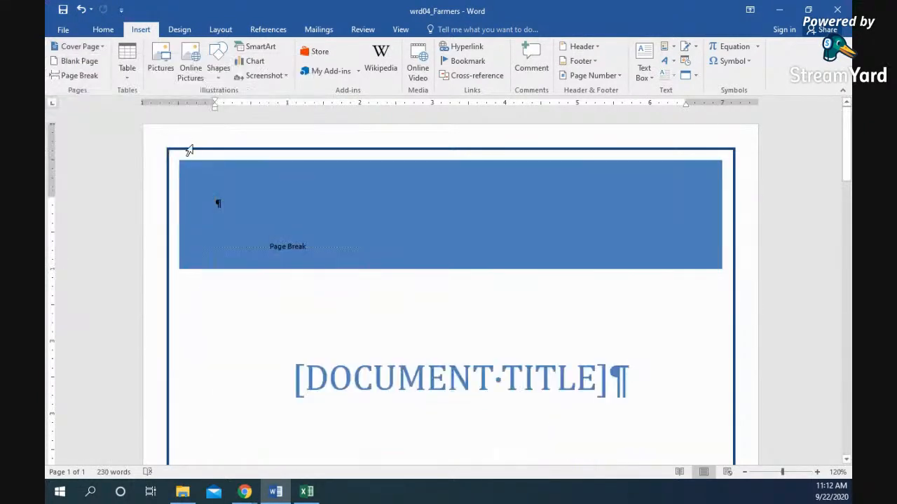
scroll(227, 196, down, 5)
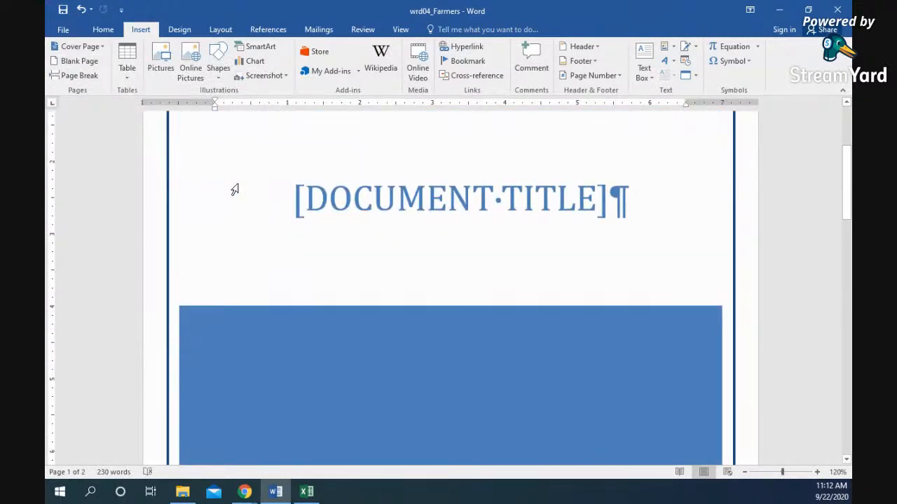
scroll(239, 203, down, 11)
scroll(234, 222, up, 6)
scroll(235, 222, up, 10)
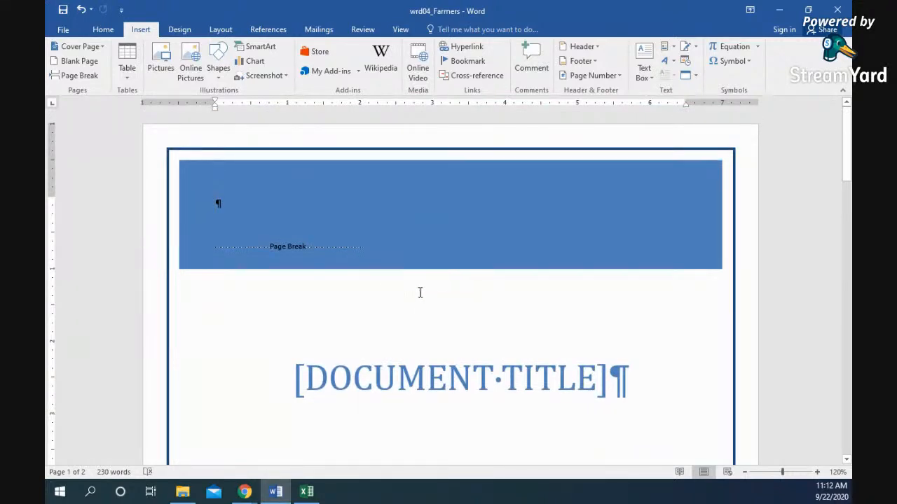
scroll(437, 286, down, 3)
click(101, 47)
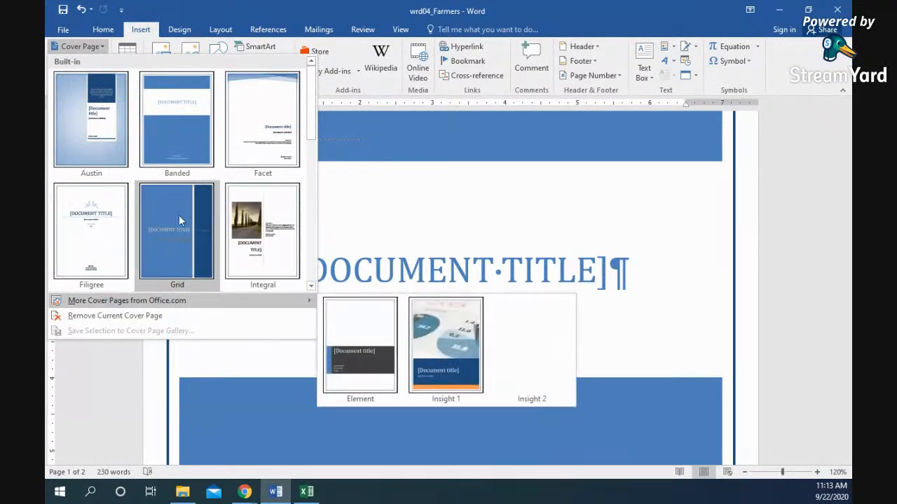
scroll(174, 220, down, 5)
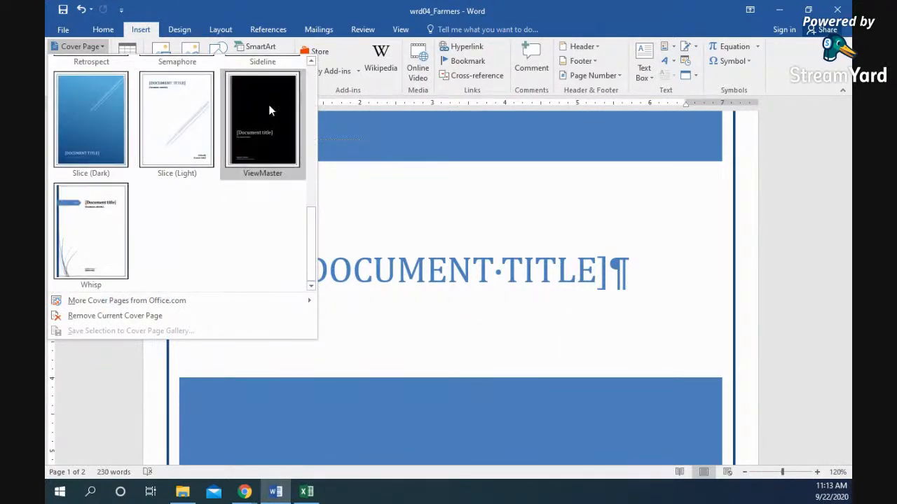
click(269, 110)
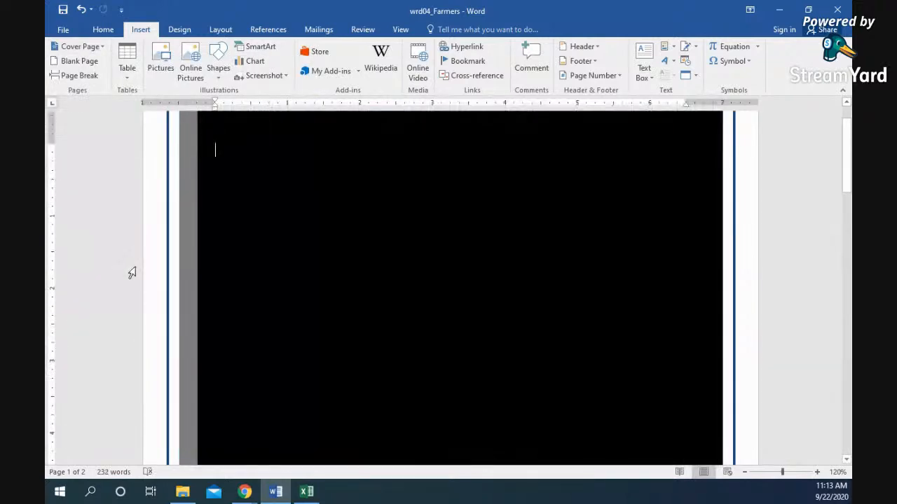
scroll(308, 247, down, 5)
scroll(301, 246, up, 10)
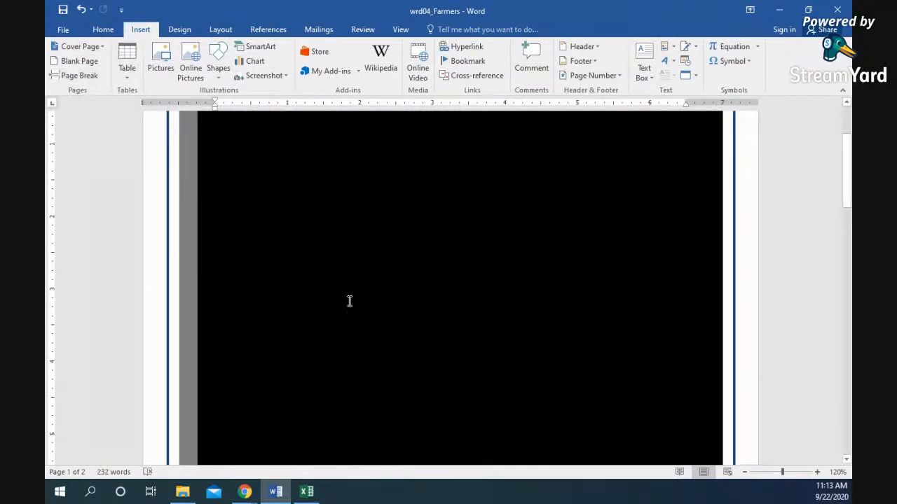
scroll(421, 312, down, 5)
scroll(491, 294, down, 8)
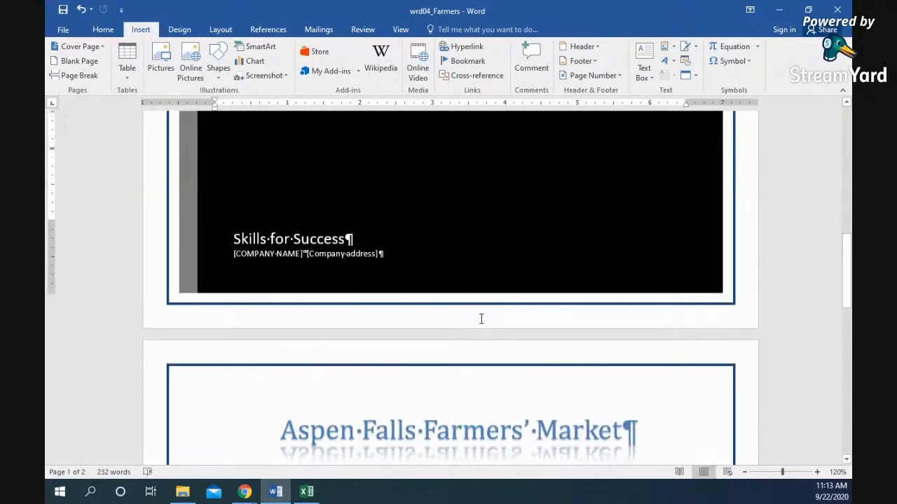
- Insert a page break before the market title, leaving a blank second page
click(281, 277)
key(ctrl+Return)
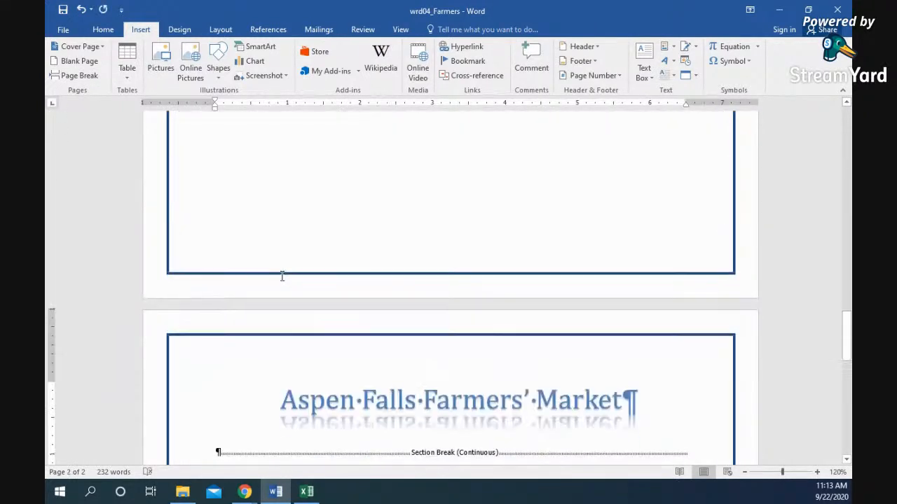
scroll(321, 306, up, 10)
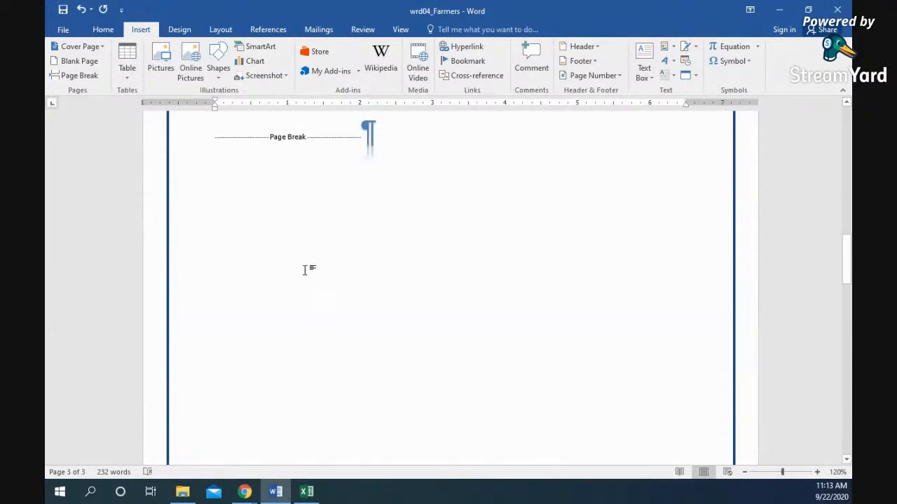
click(389, 290)
key(Return)
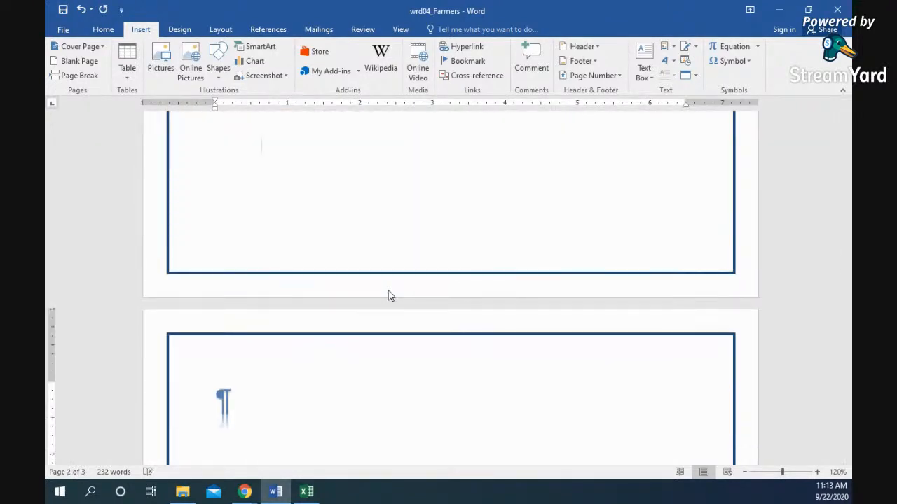
key(BackSpace)
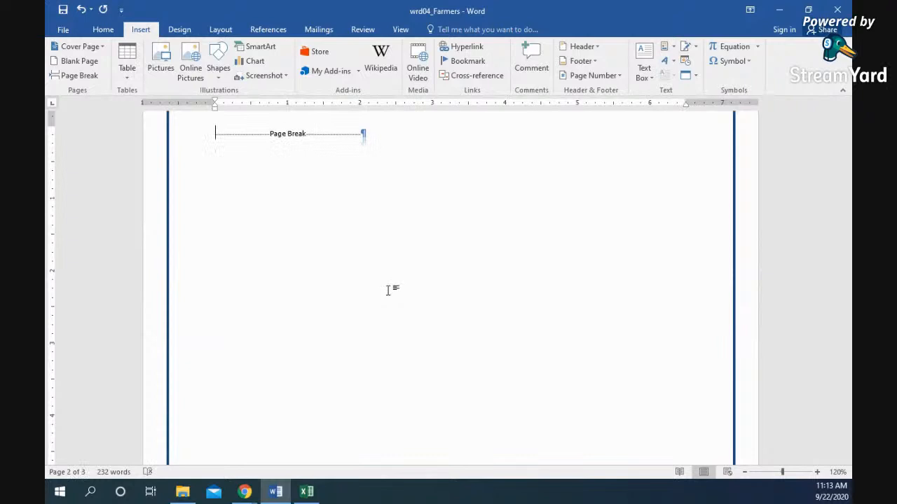
click(179, 32)
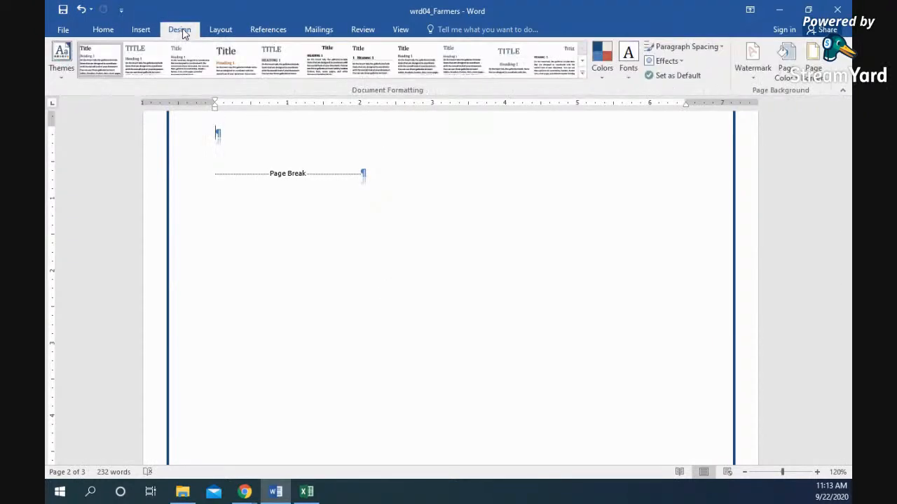
- Insert an Automatic Table 2 table of contents on the blank second page
click(217, 30)
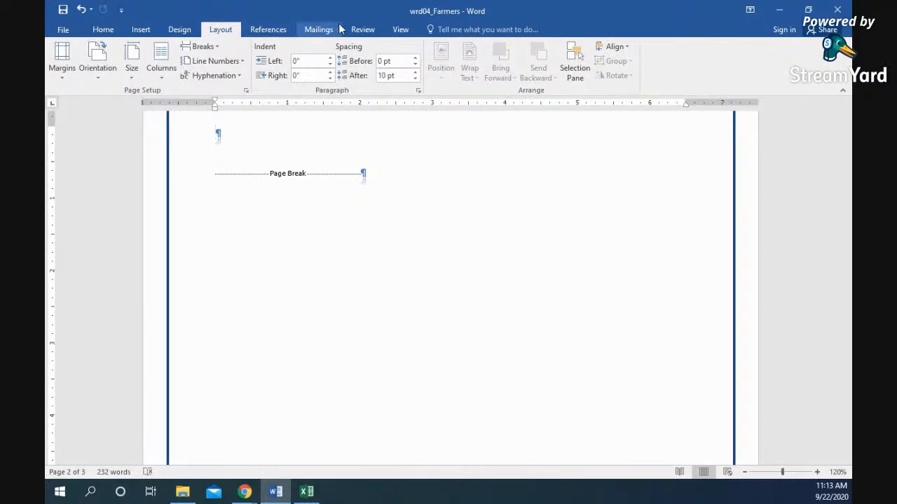
click(140, 29)
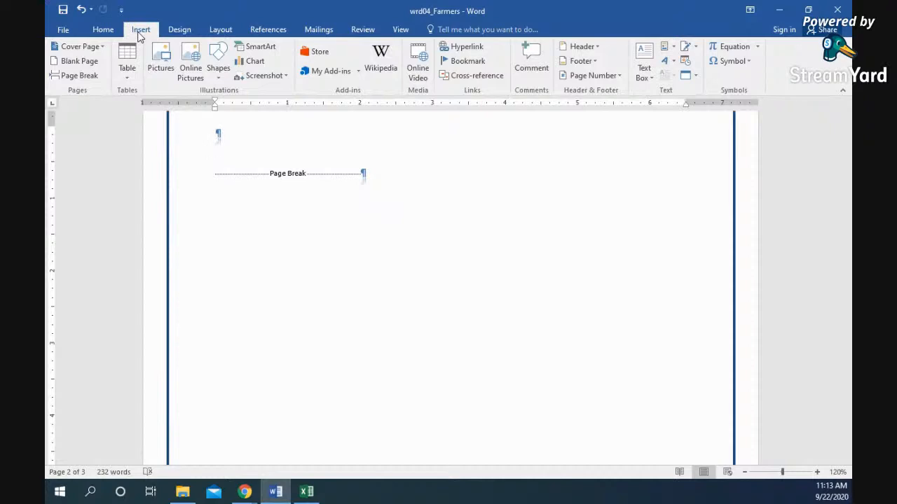
click(263, 31)
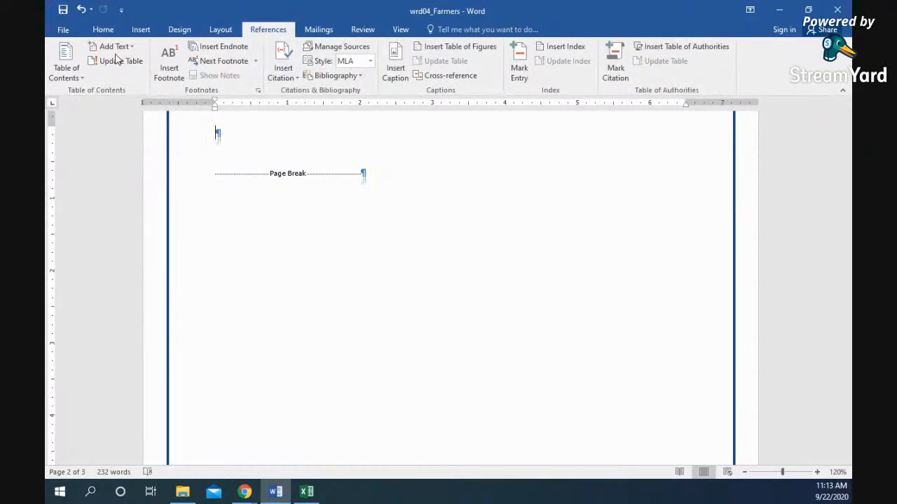
click(65, 64)
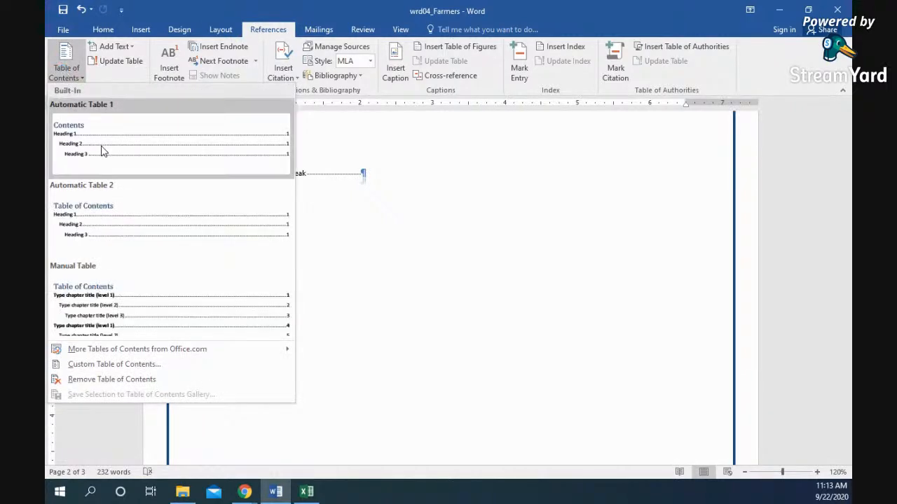
click(104, 232)
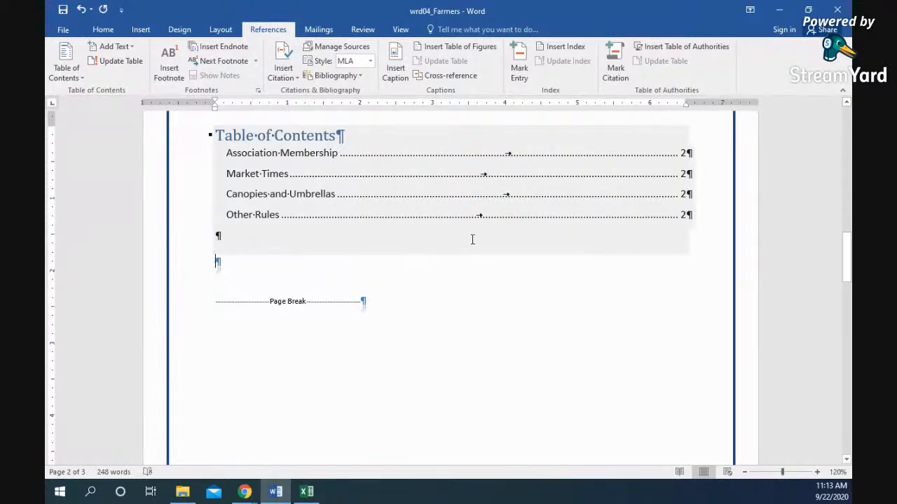
scroll(467, 236, down, 10)
scroll(376, 296, down, 5)
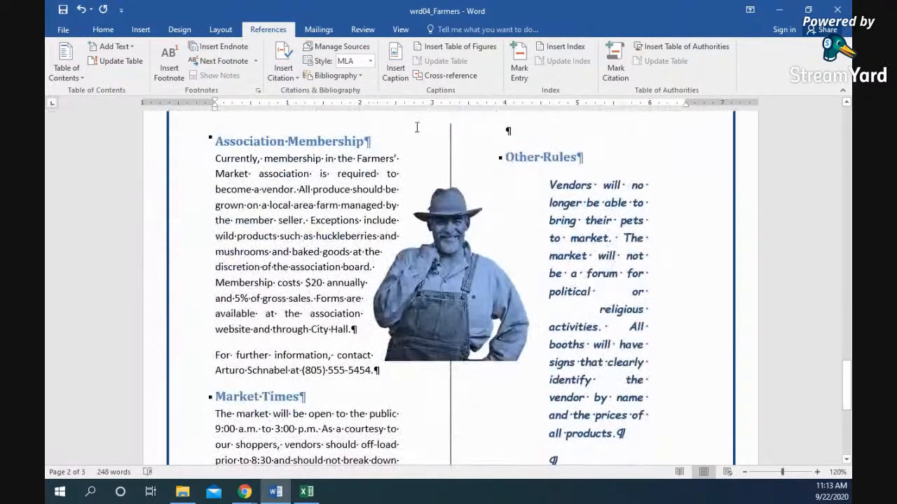
scroll(495, 240, up, 4)
scroll(494, 240, up, 12)
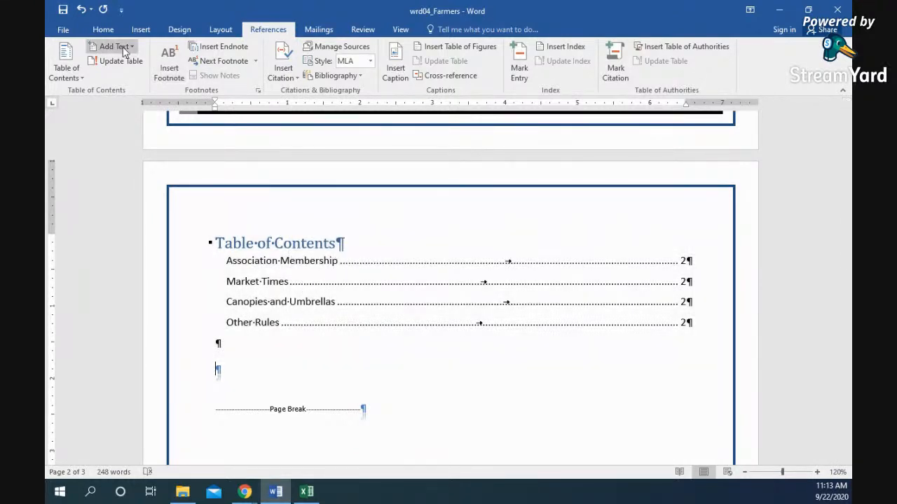
- Update the entire table of contents
click(117, 63)
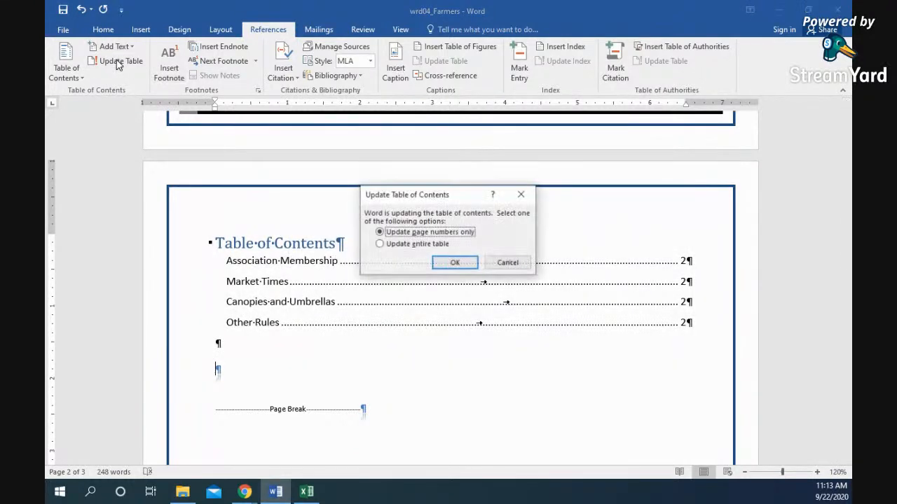
click(396, 244)
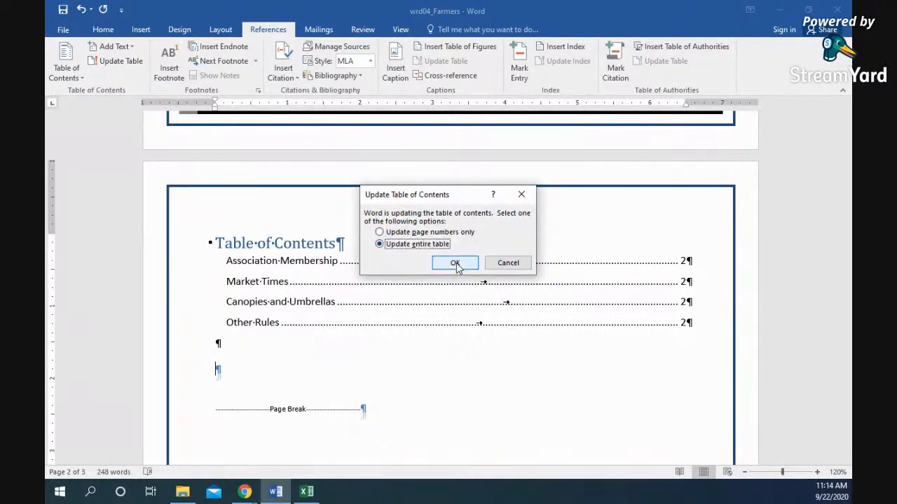
click(455, 265)
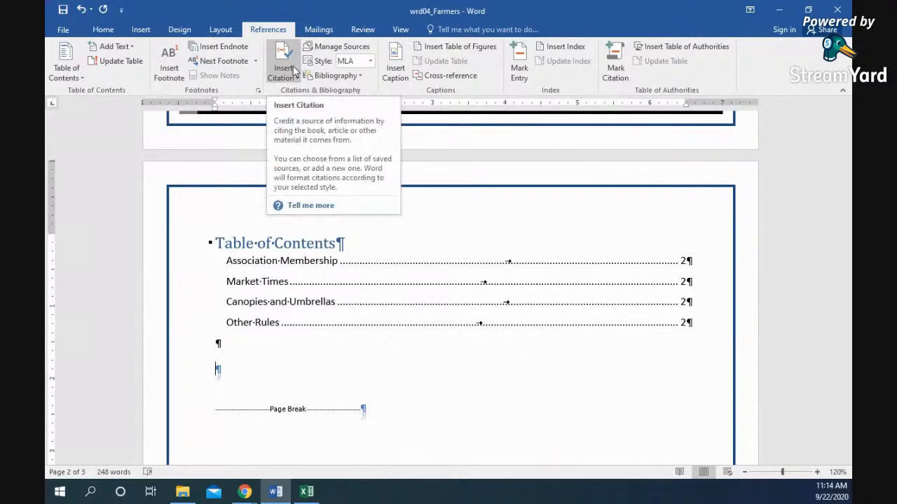
click(319, 29)
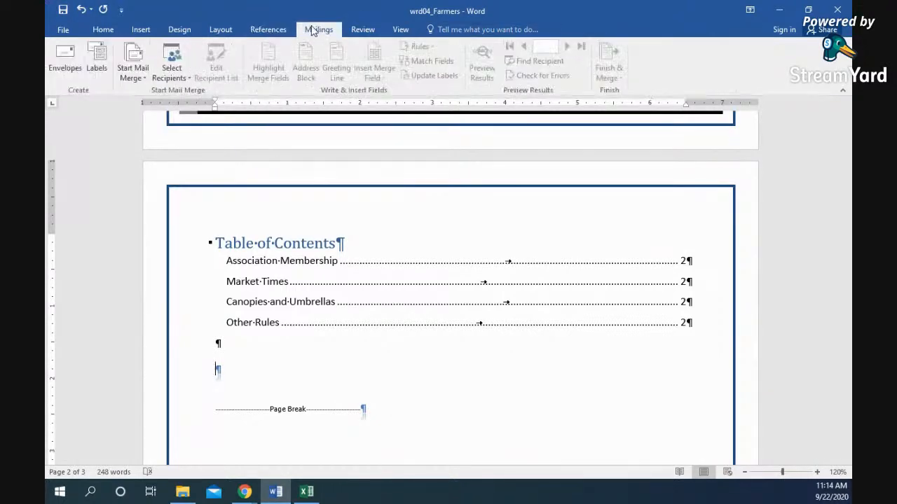
click(362, 29)
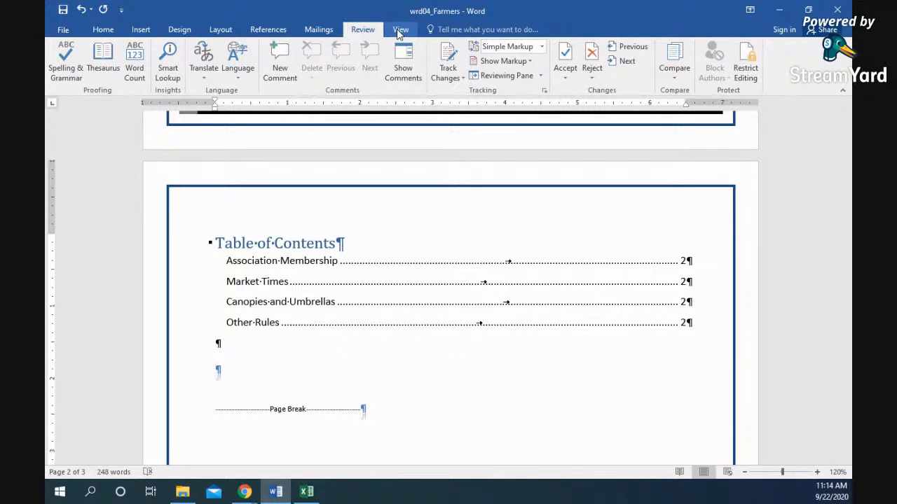
click(399, 32)
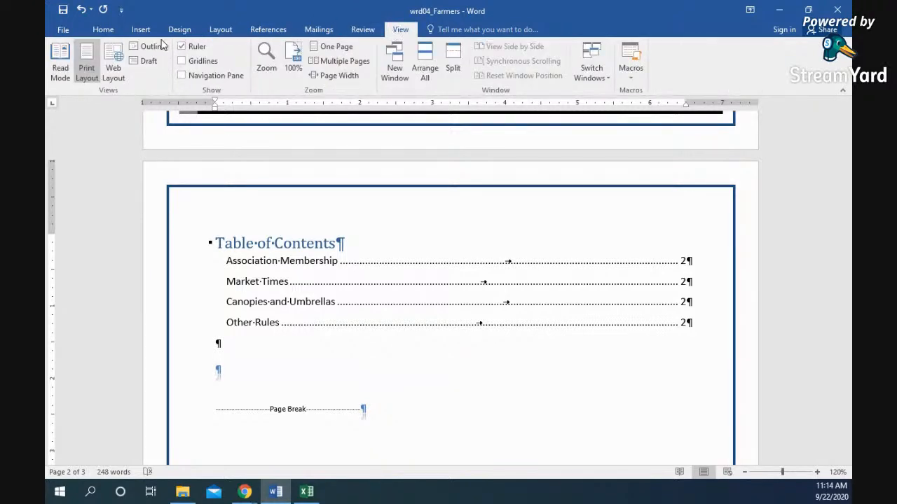
click(141, 29)
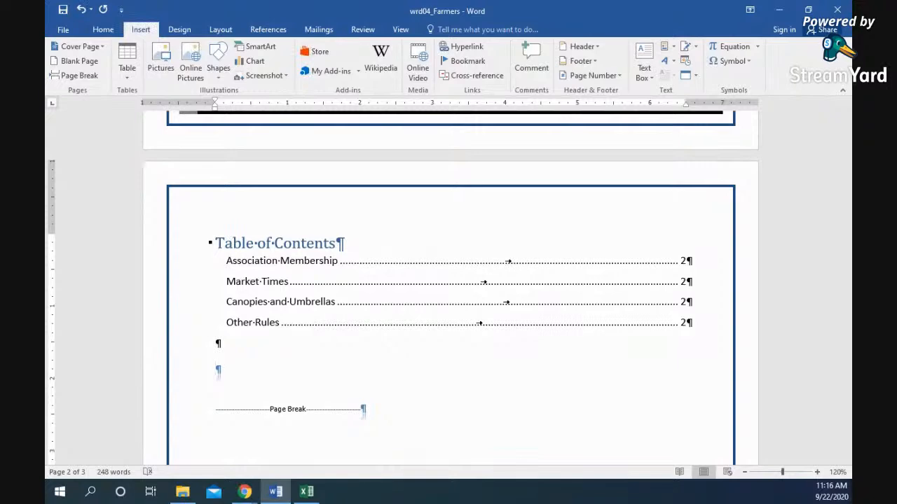
key(alt+Tab)
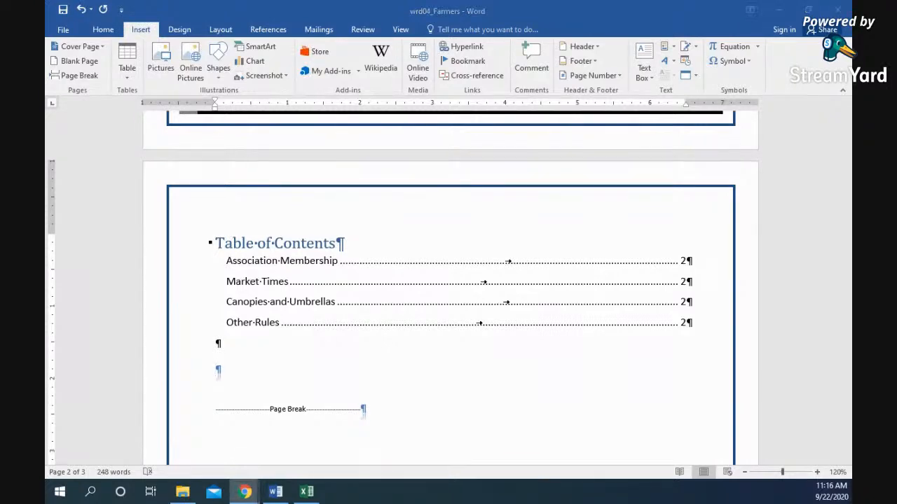